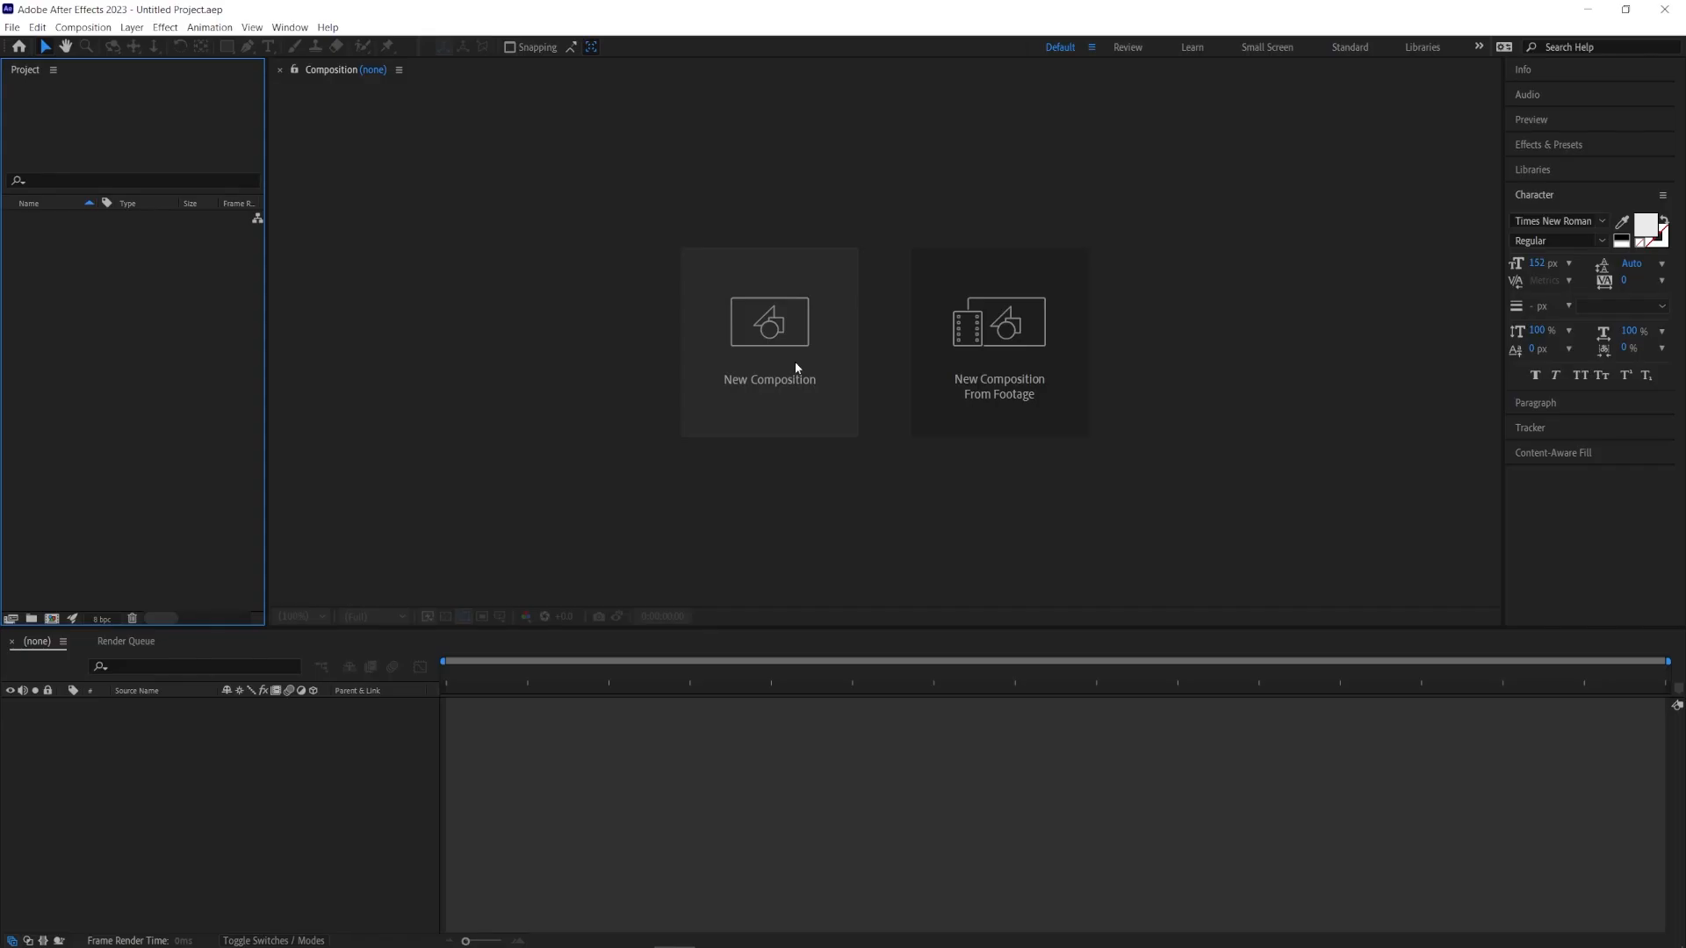
Step: Create a new composition using the default HD 1920x1080 29.97 fps settings
click(794, 361)
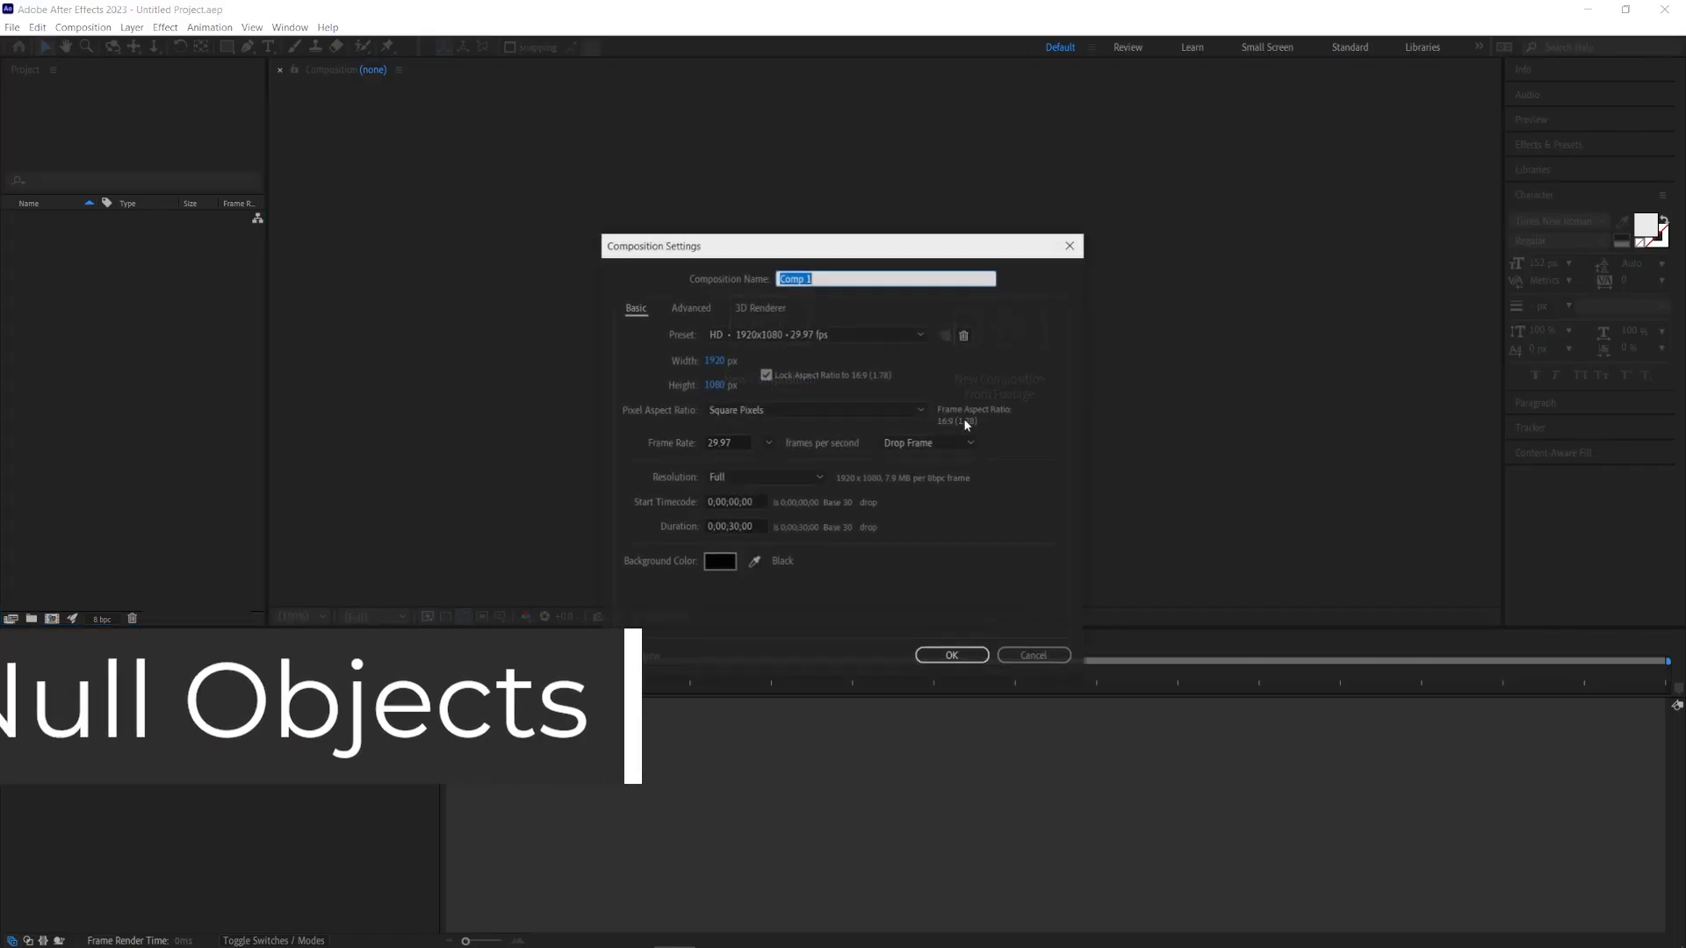
key(Return)
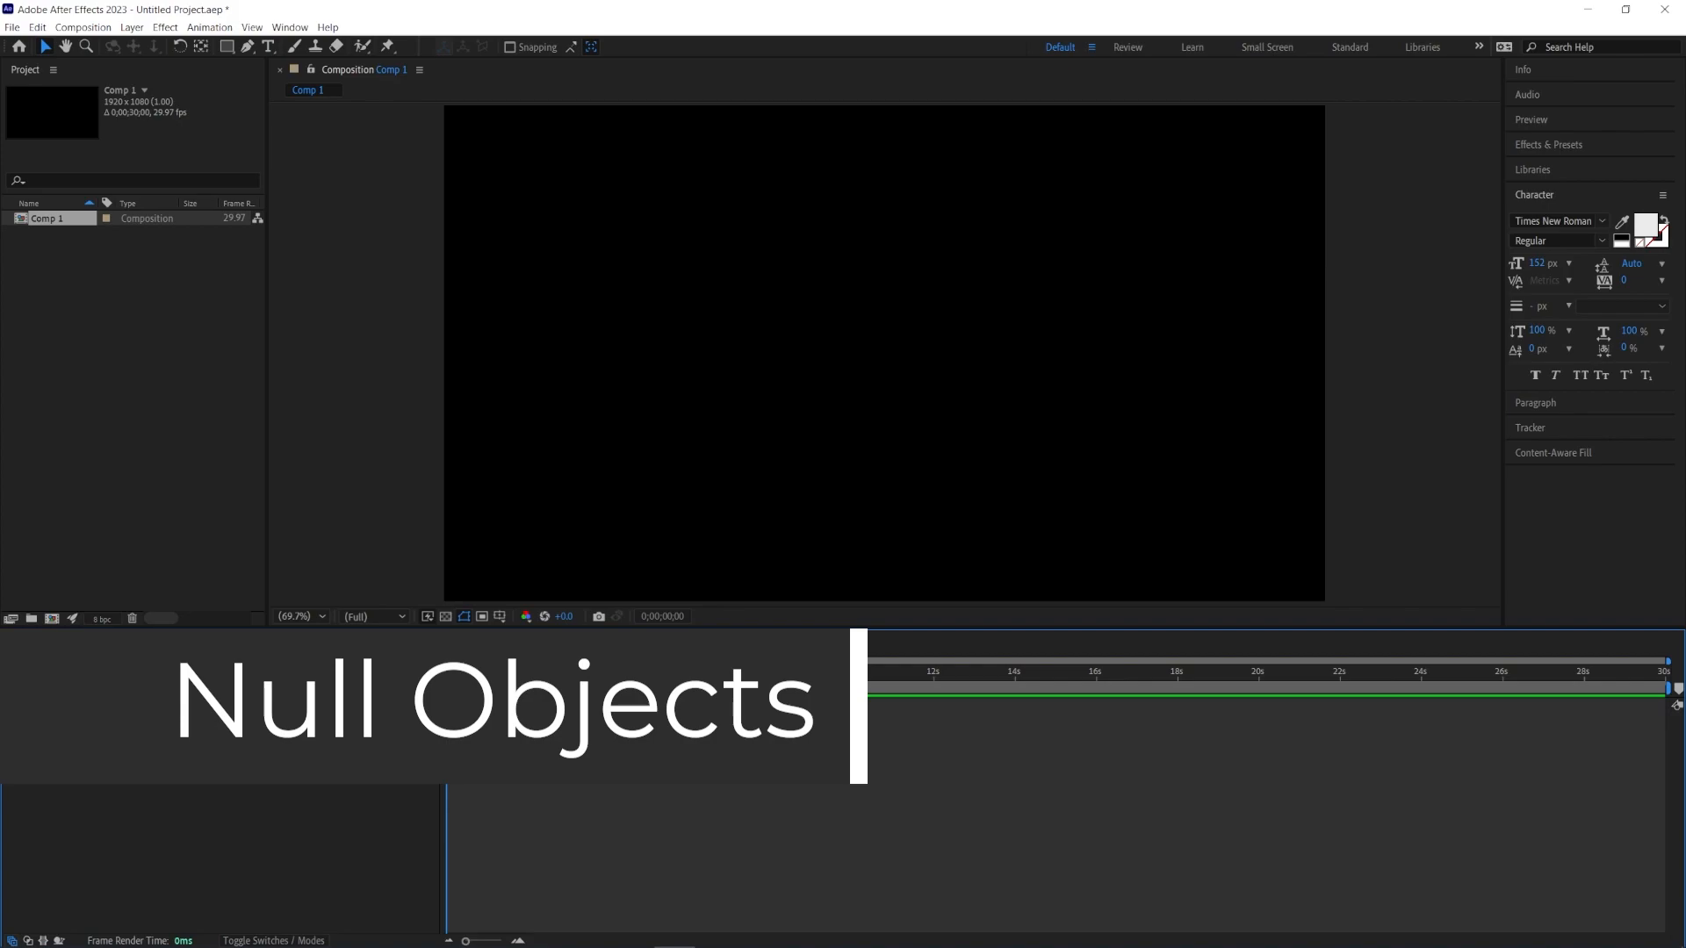
Step: Draw red rectangle shape layers with the Rectangle tool and collapse their layer properties
click(227, 47)
drag(748, 144, 973, 317)
drag(704, 290, 855, 398)
click(345, 912)
click(65, 817)
click(65, 760)
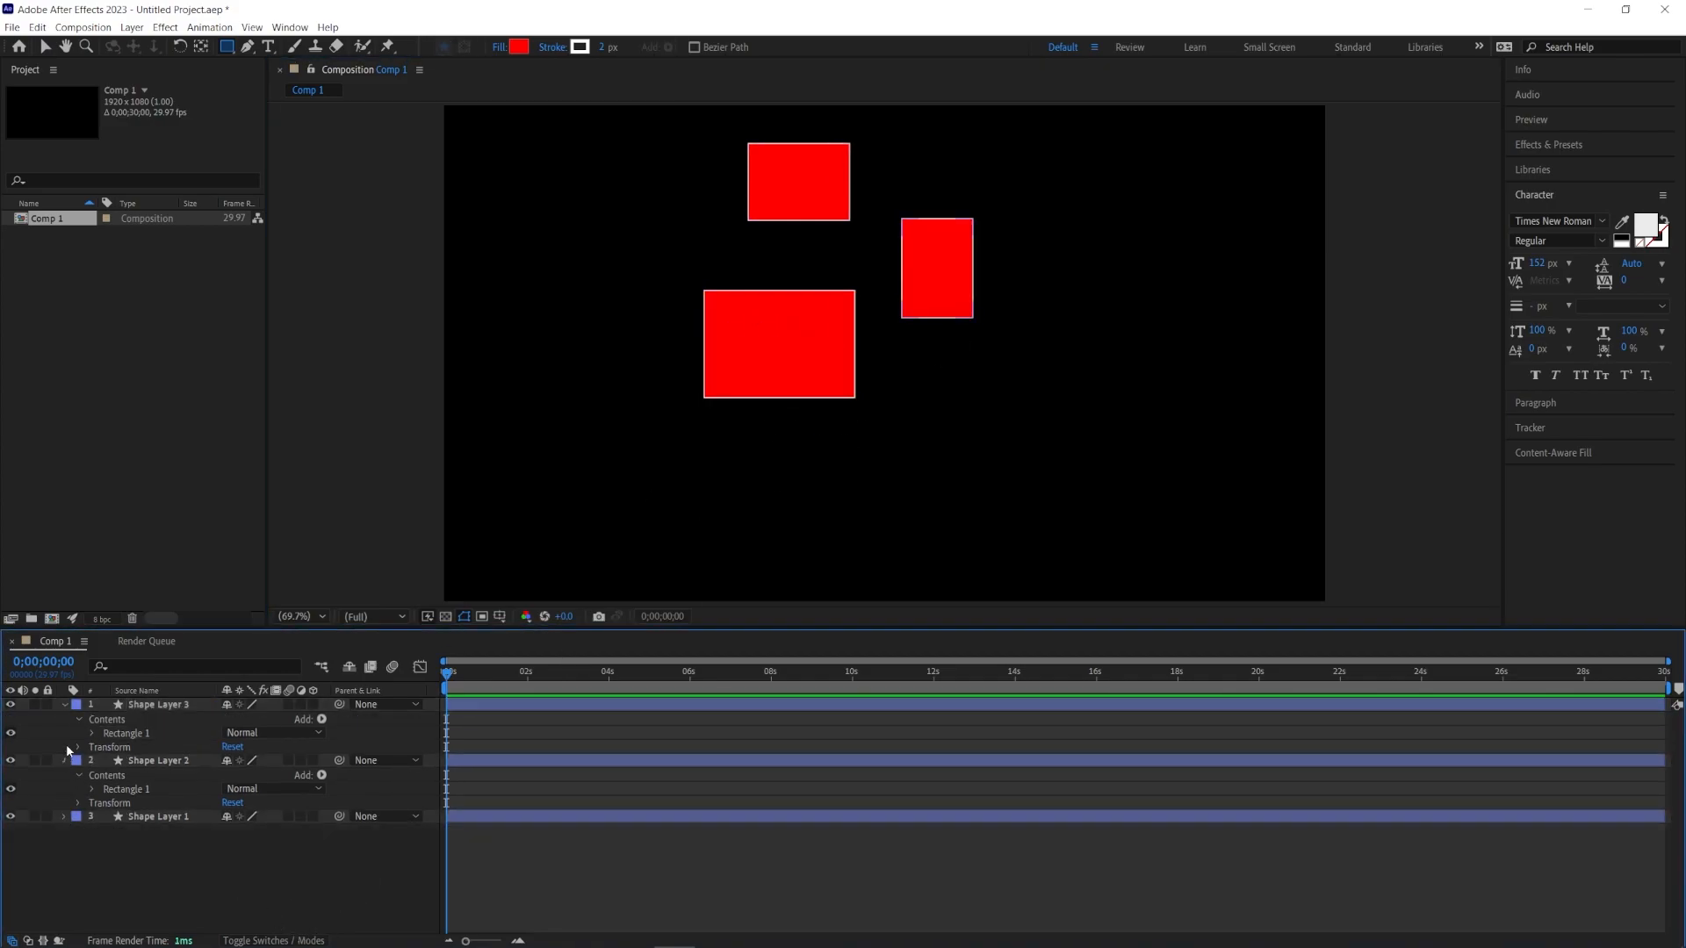
click(66, 704)
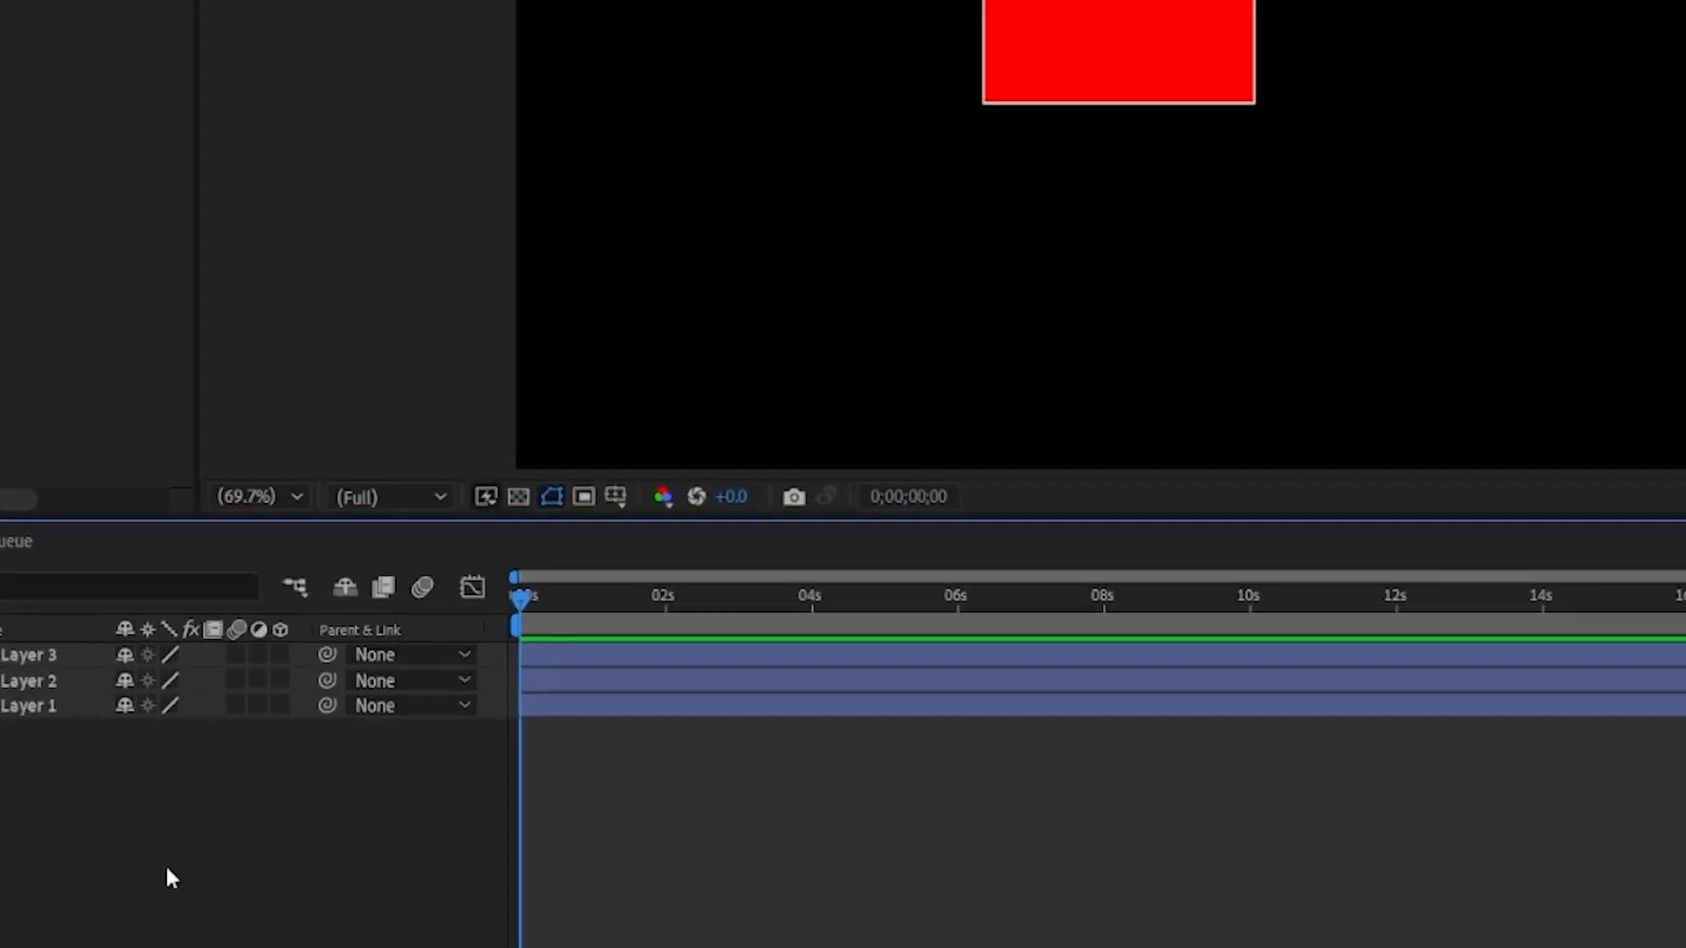
Step: Add a new Null Object layer to the composition
right_click(272, 931)
mouse_move(475, 402)
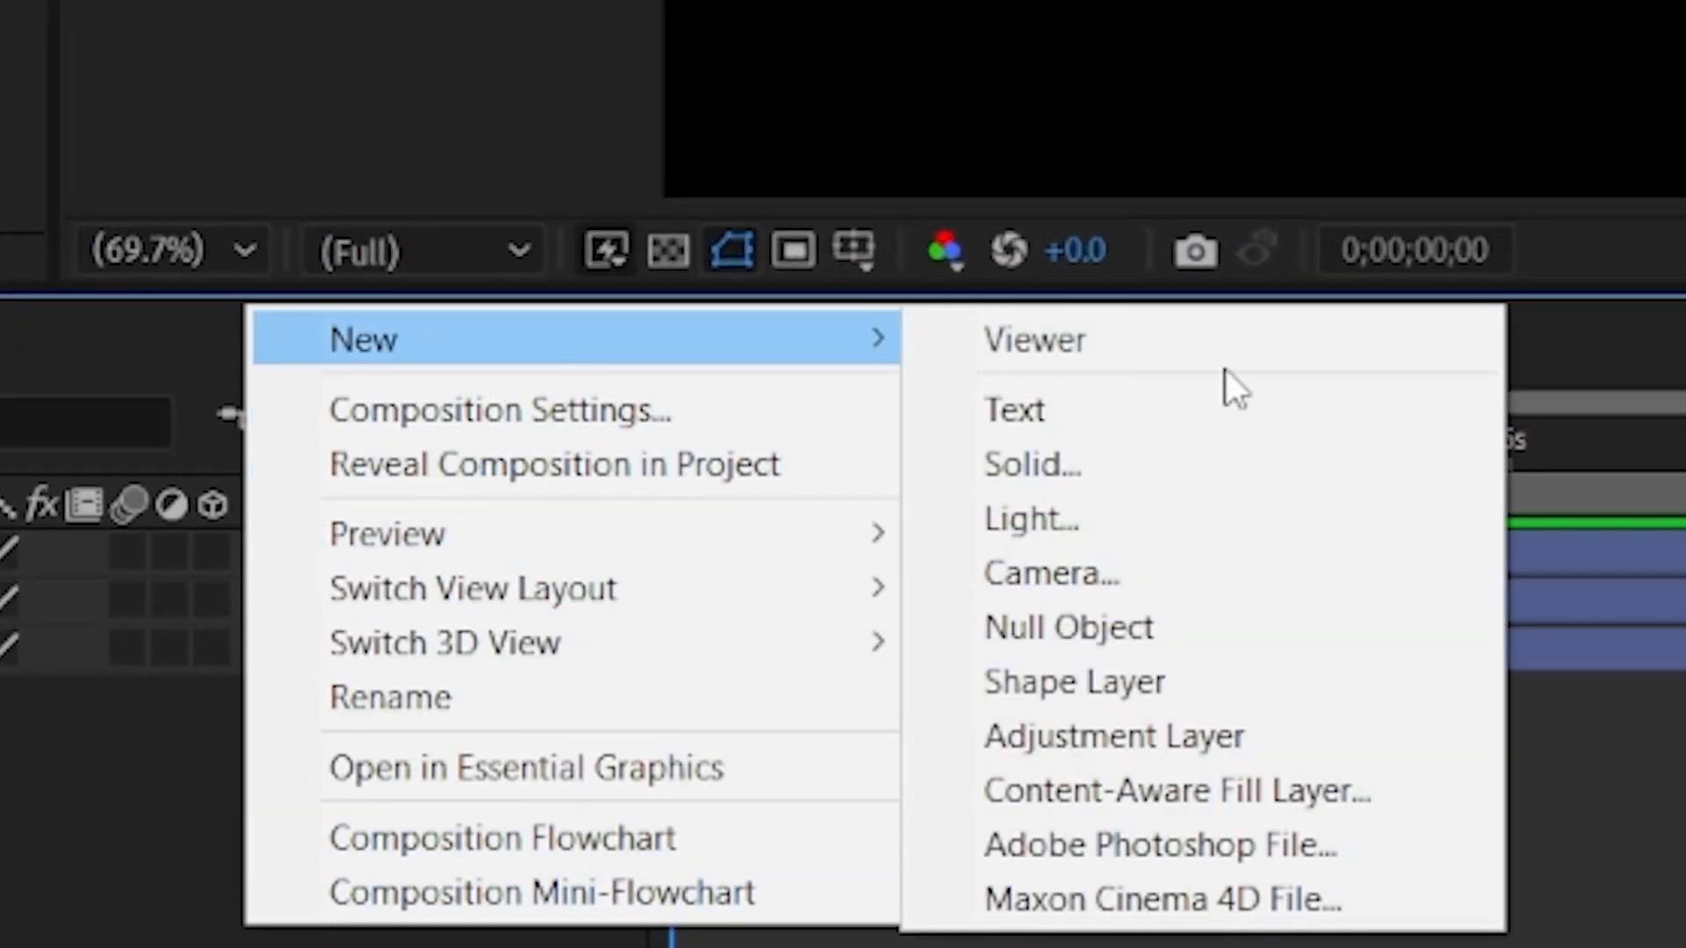
click(1251, 619)
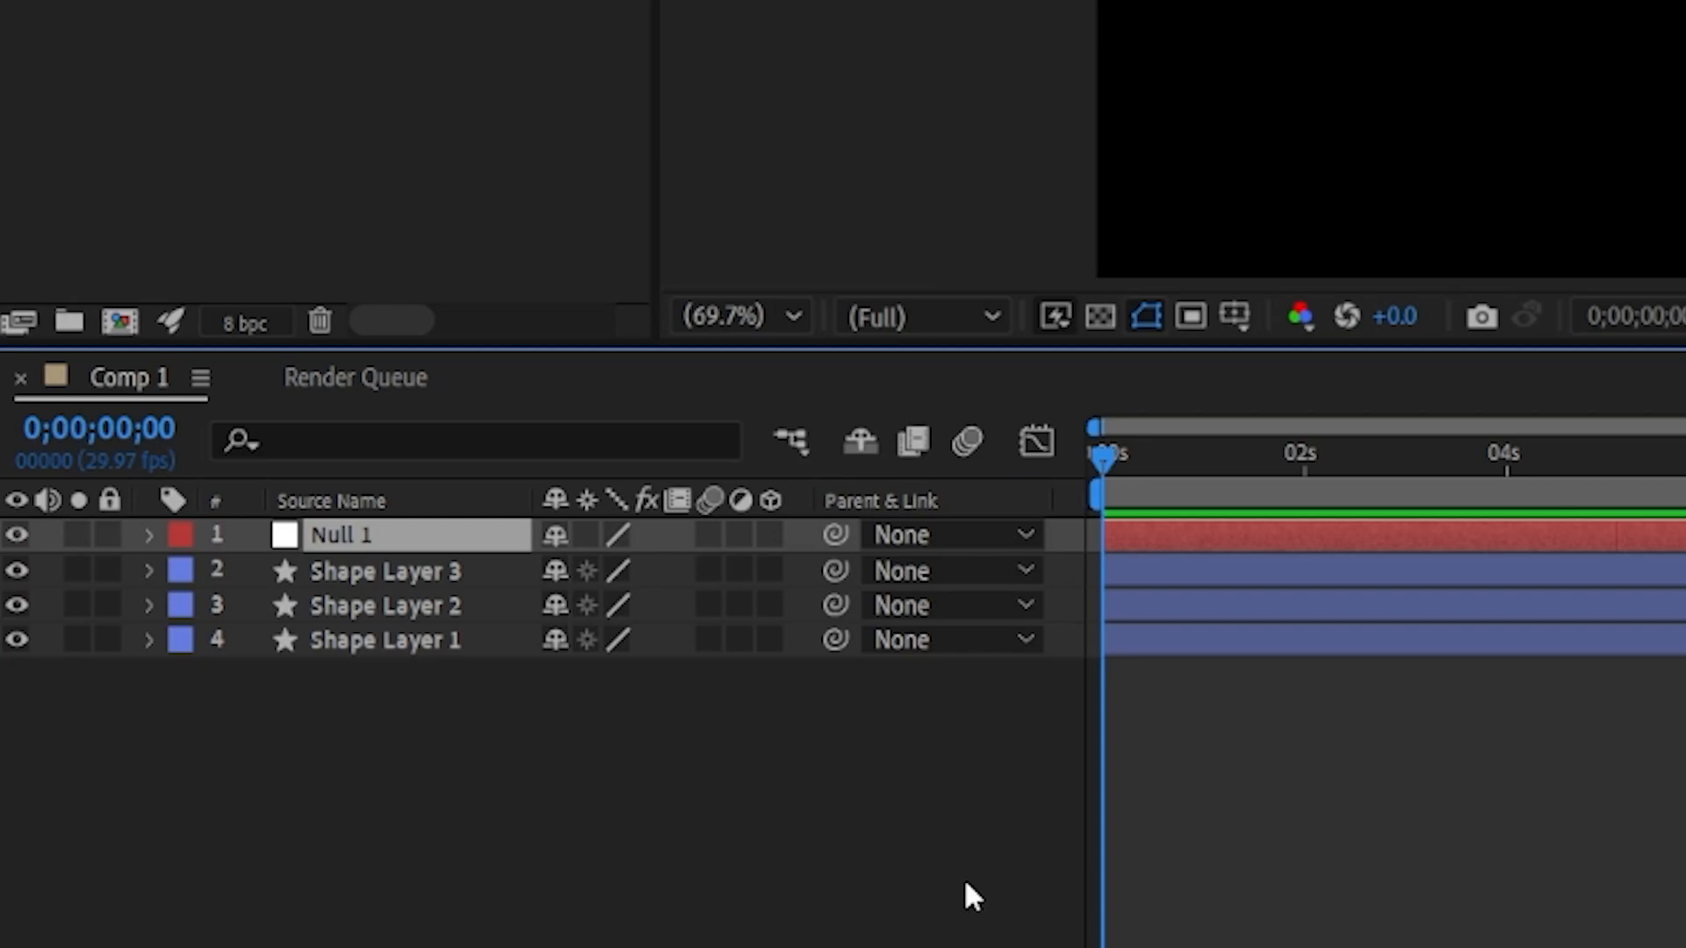
Step: Select all three shape layers and parent them to Null 1 with the pick whip
click(392, 581)
shift+click(383, 637)
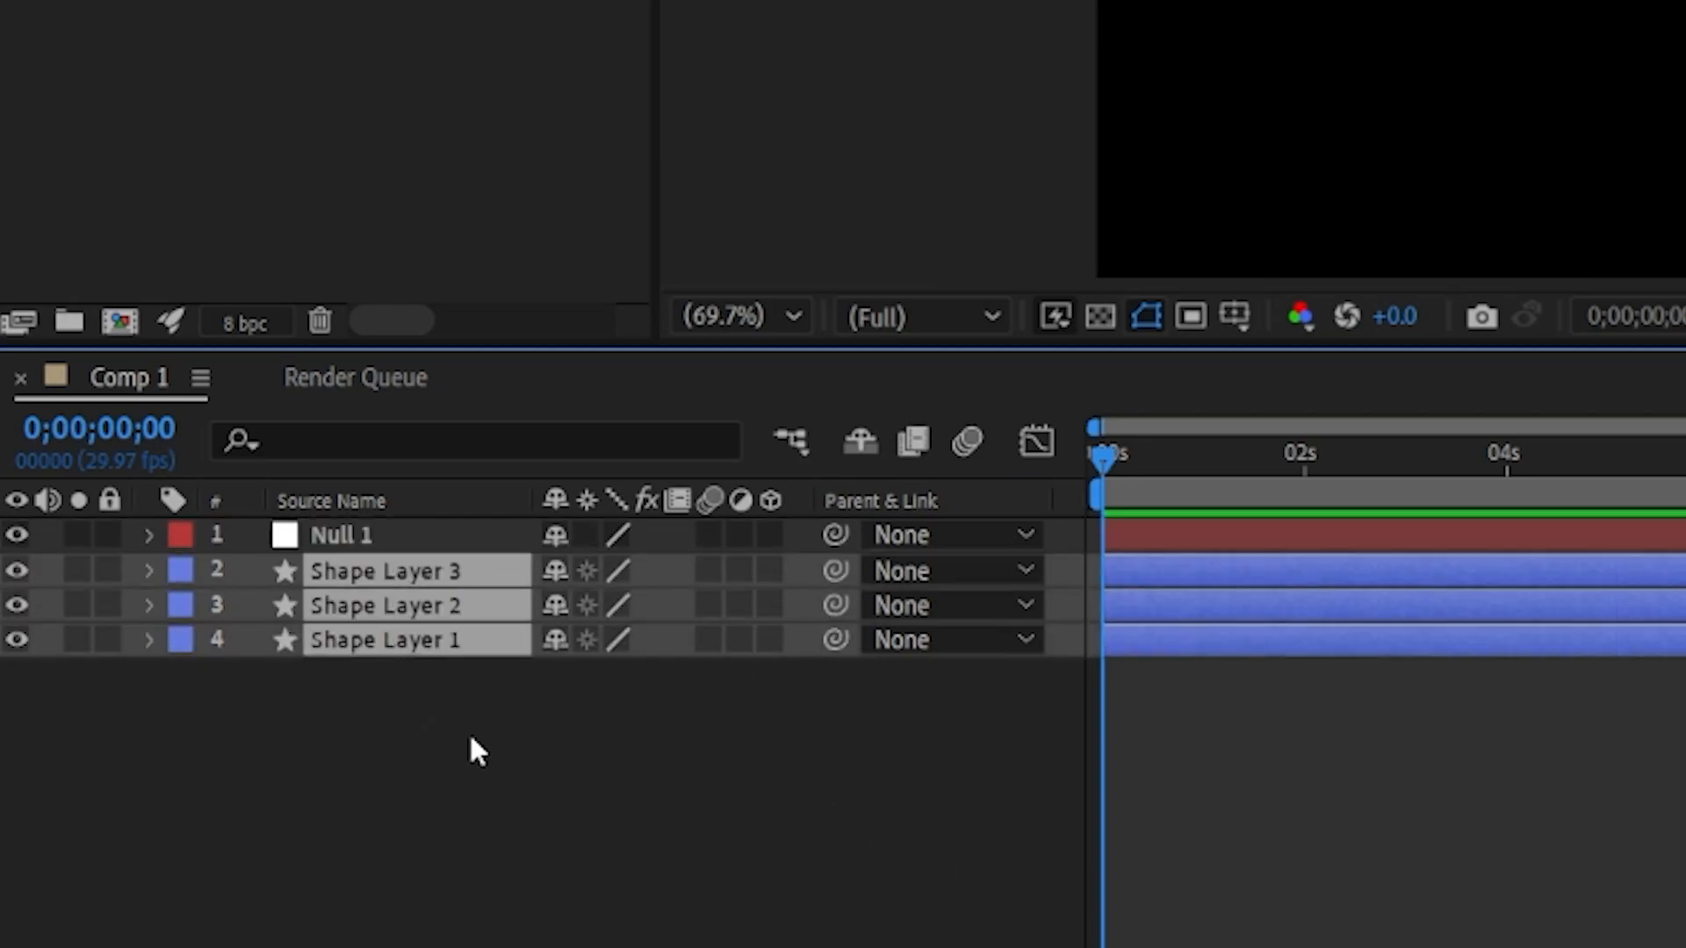
drag(837, 575, 806, 534)
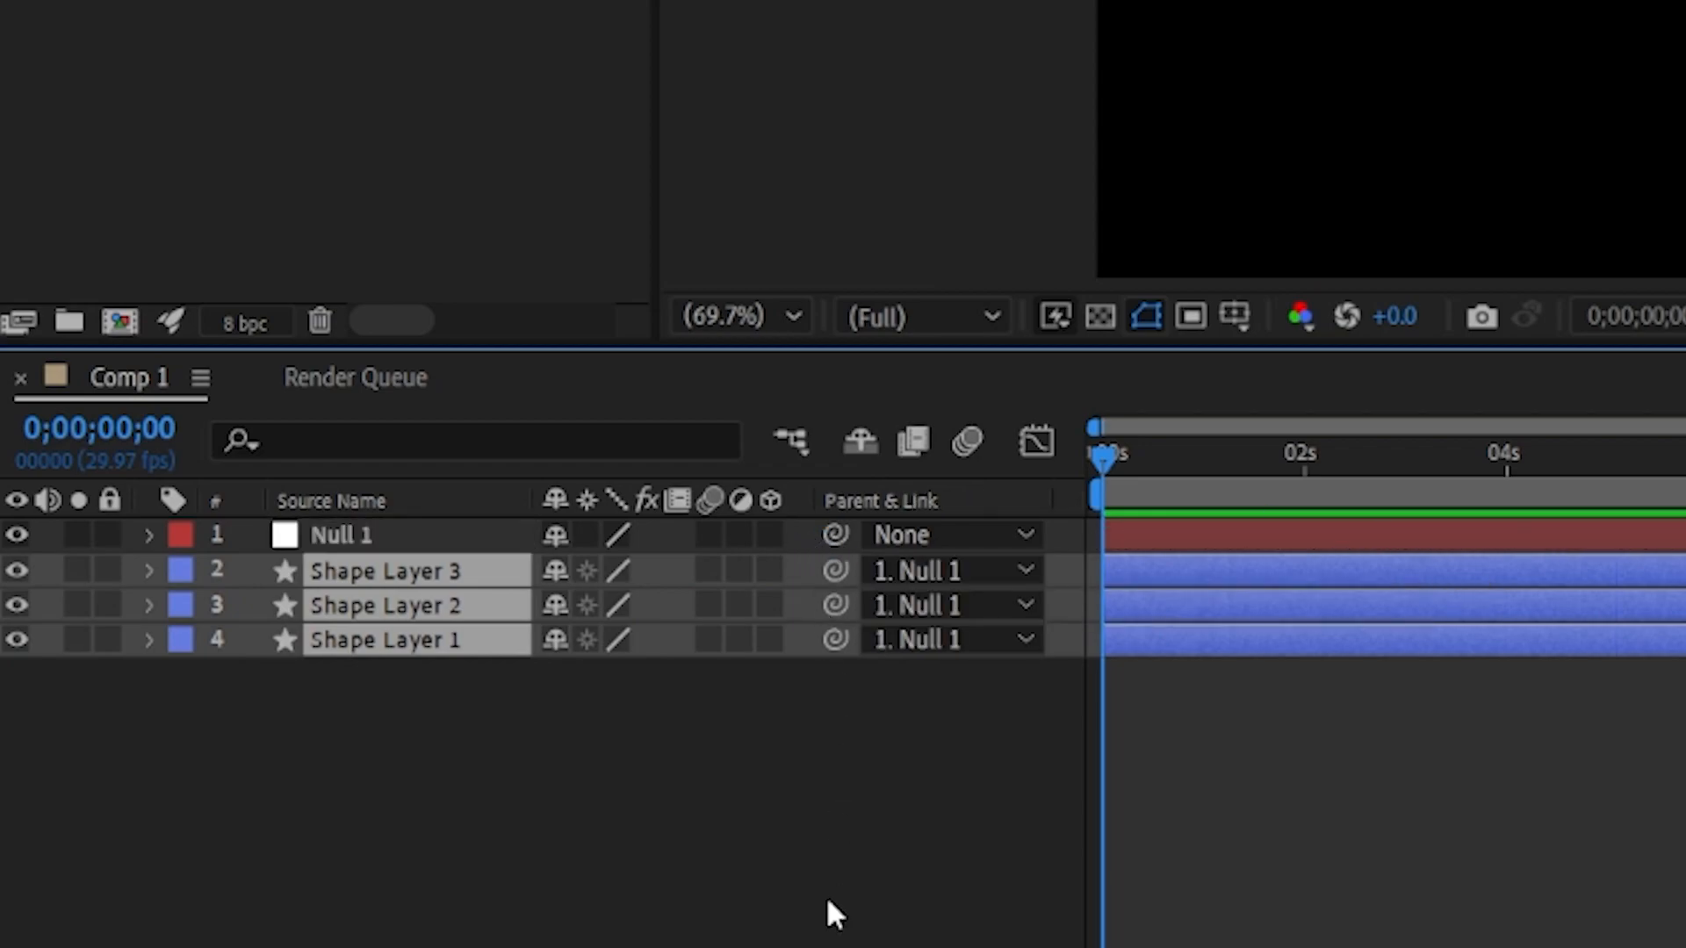
Step: Expand Null 1's Transform and scrub its Position to about 897 and Rotation to about 63° to move the shapes together
click(149, 535)
click(185, 571)
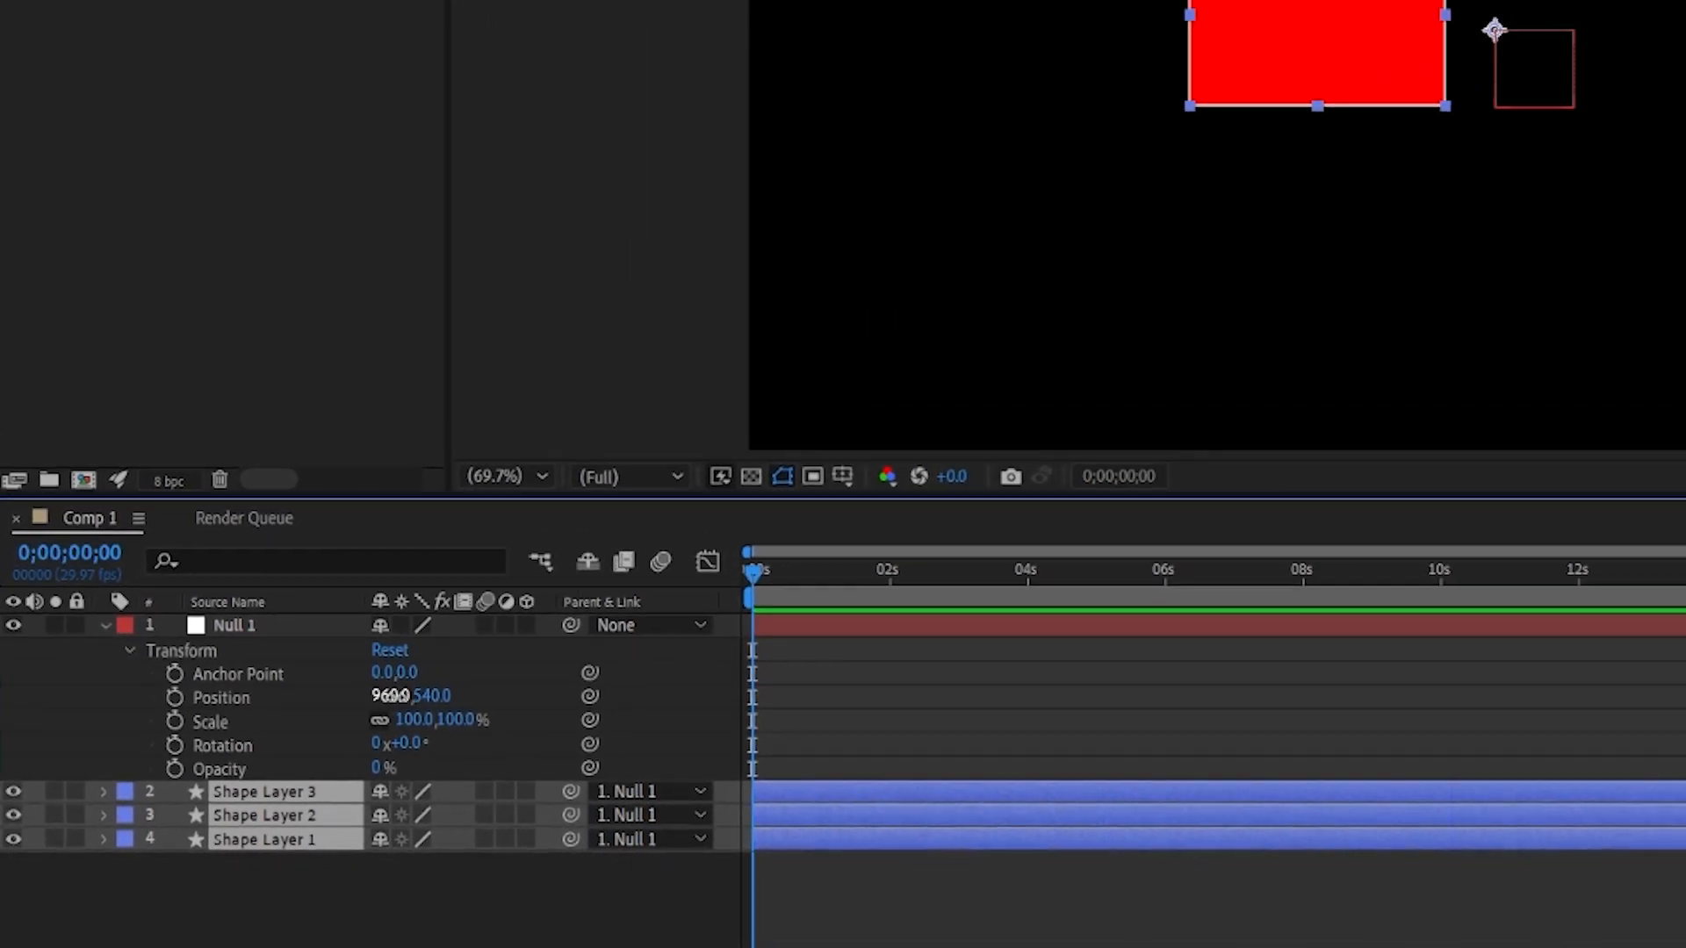
drag(573, 642, 2, 653)
drag(4, 751, 304, 773)
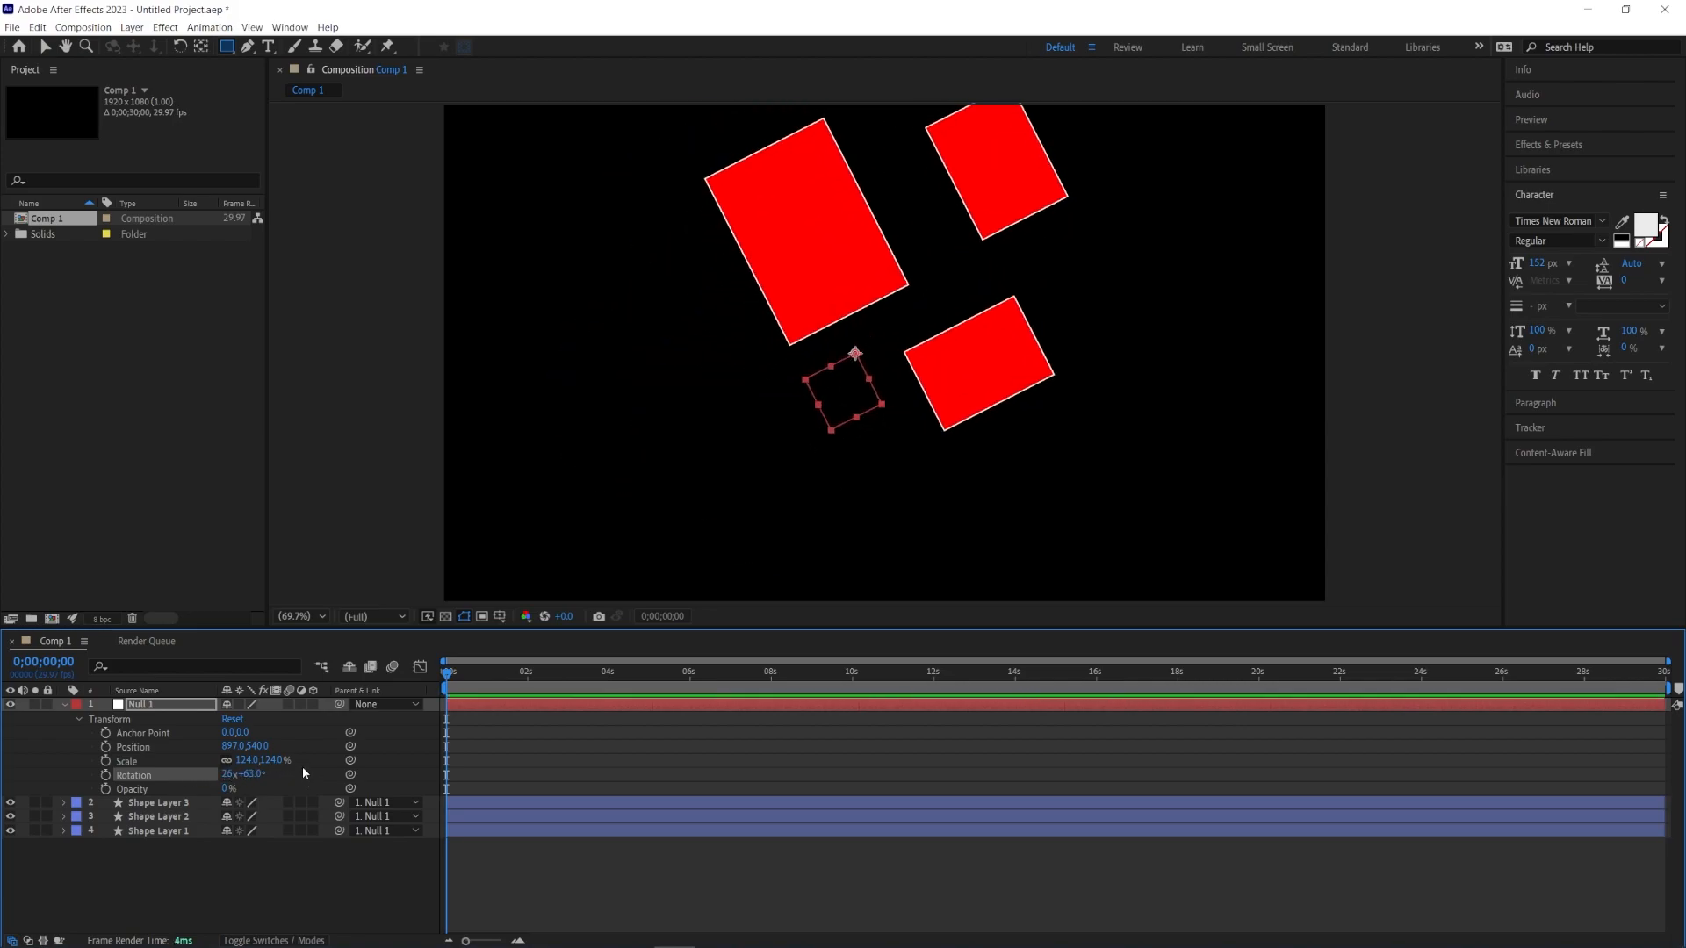
Step: Delete the Null 1 layer
click(161, 705)
key(Delete)
click(162, 708)
click(264, 836)
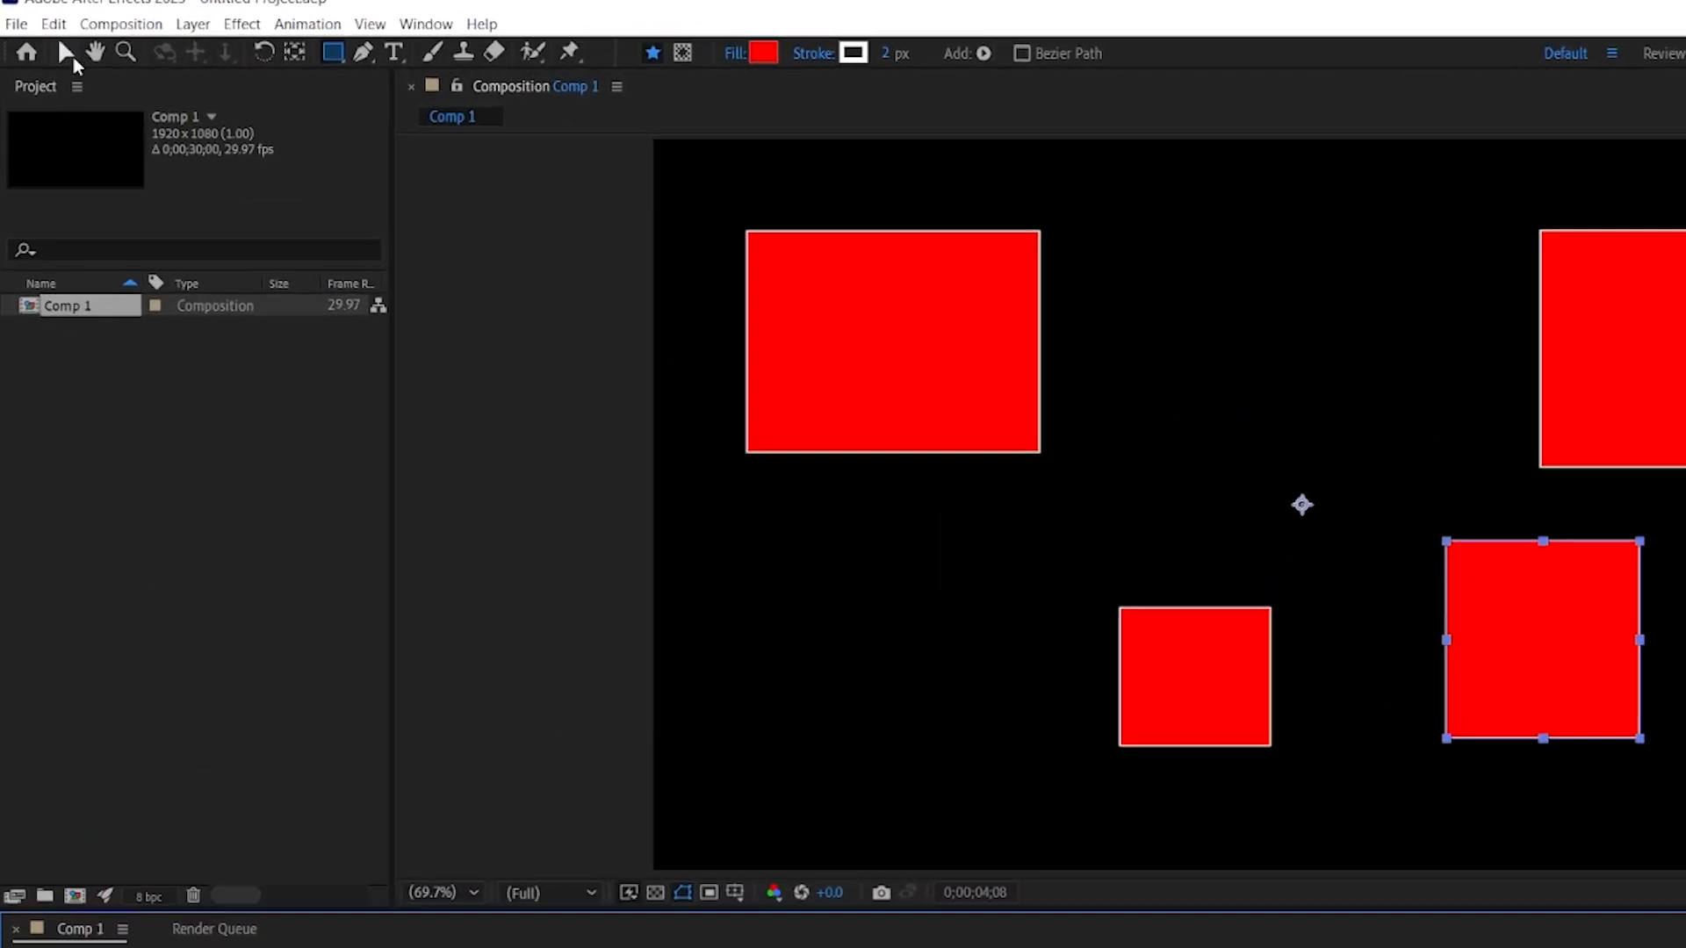
Step: Copy Shape Layer 4's Scale with property links and paste it onto Shape Layers 1 to 3
click(37, 27)
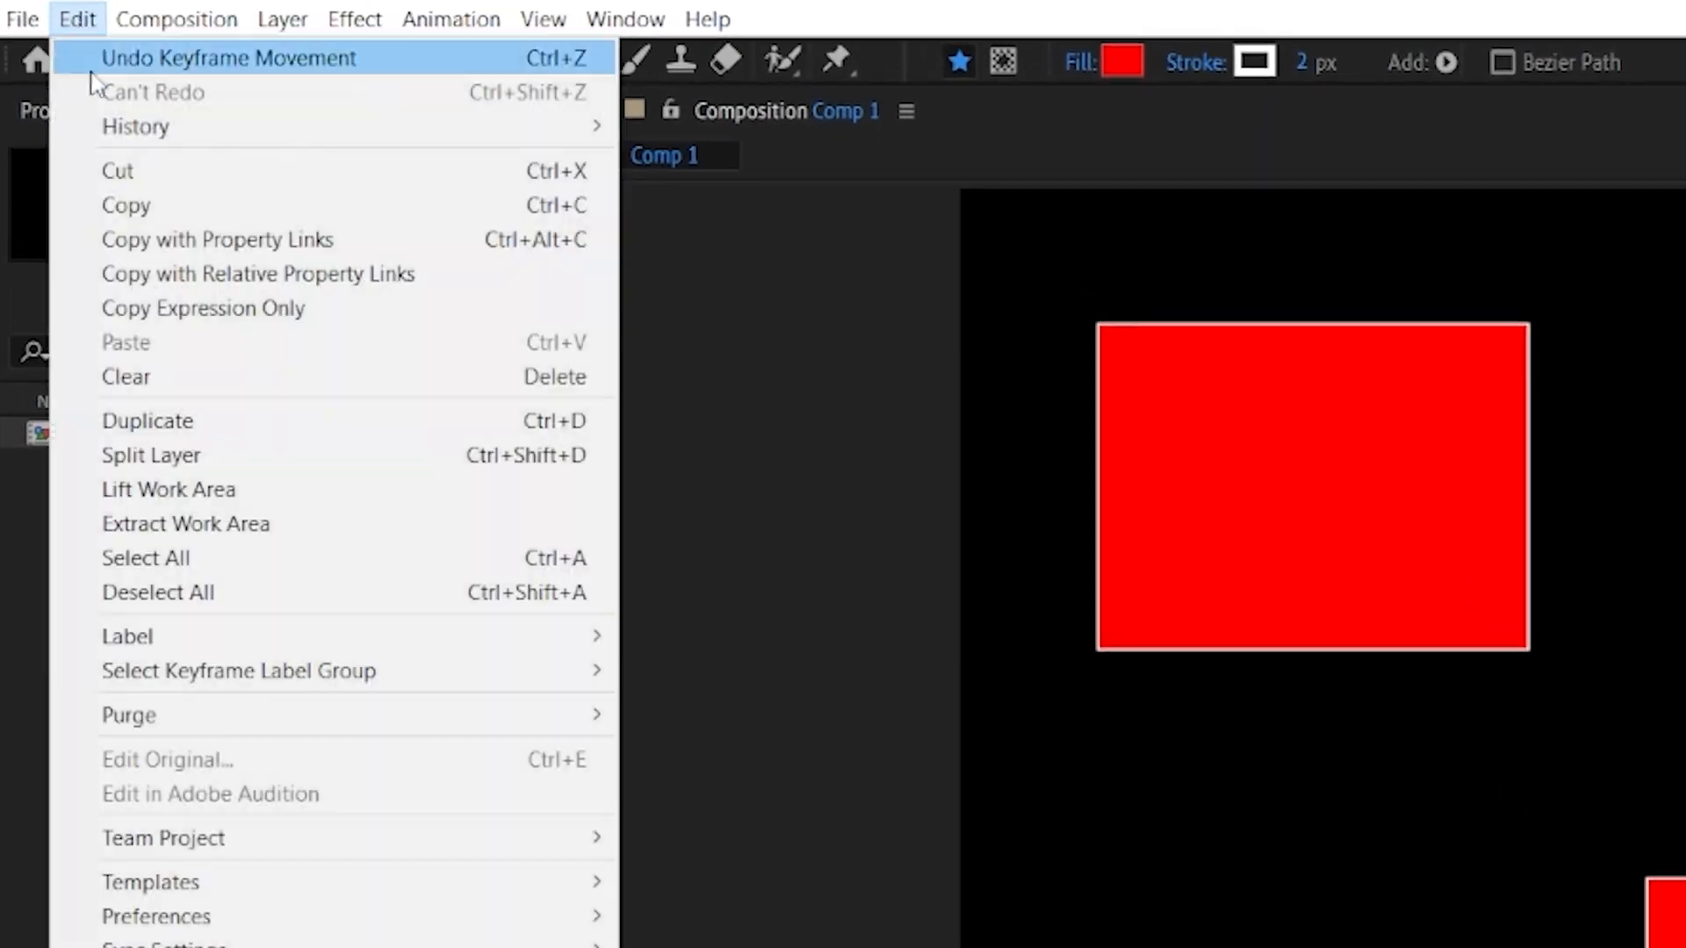
click(436, 241)
click(167, 831)
shift+click(168, 858)
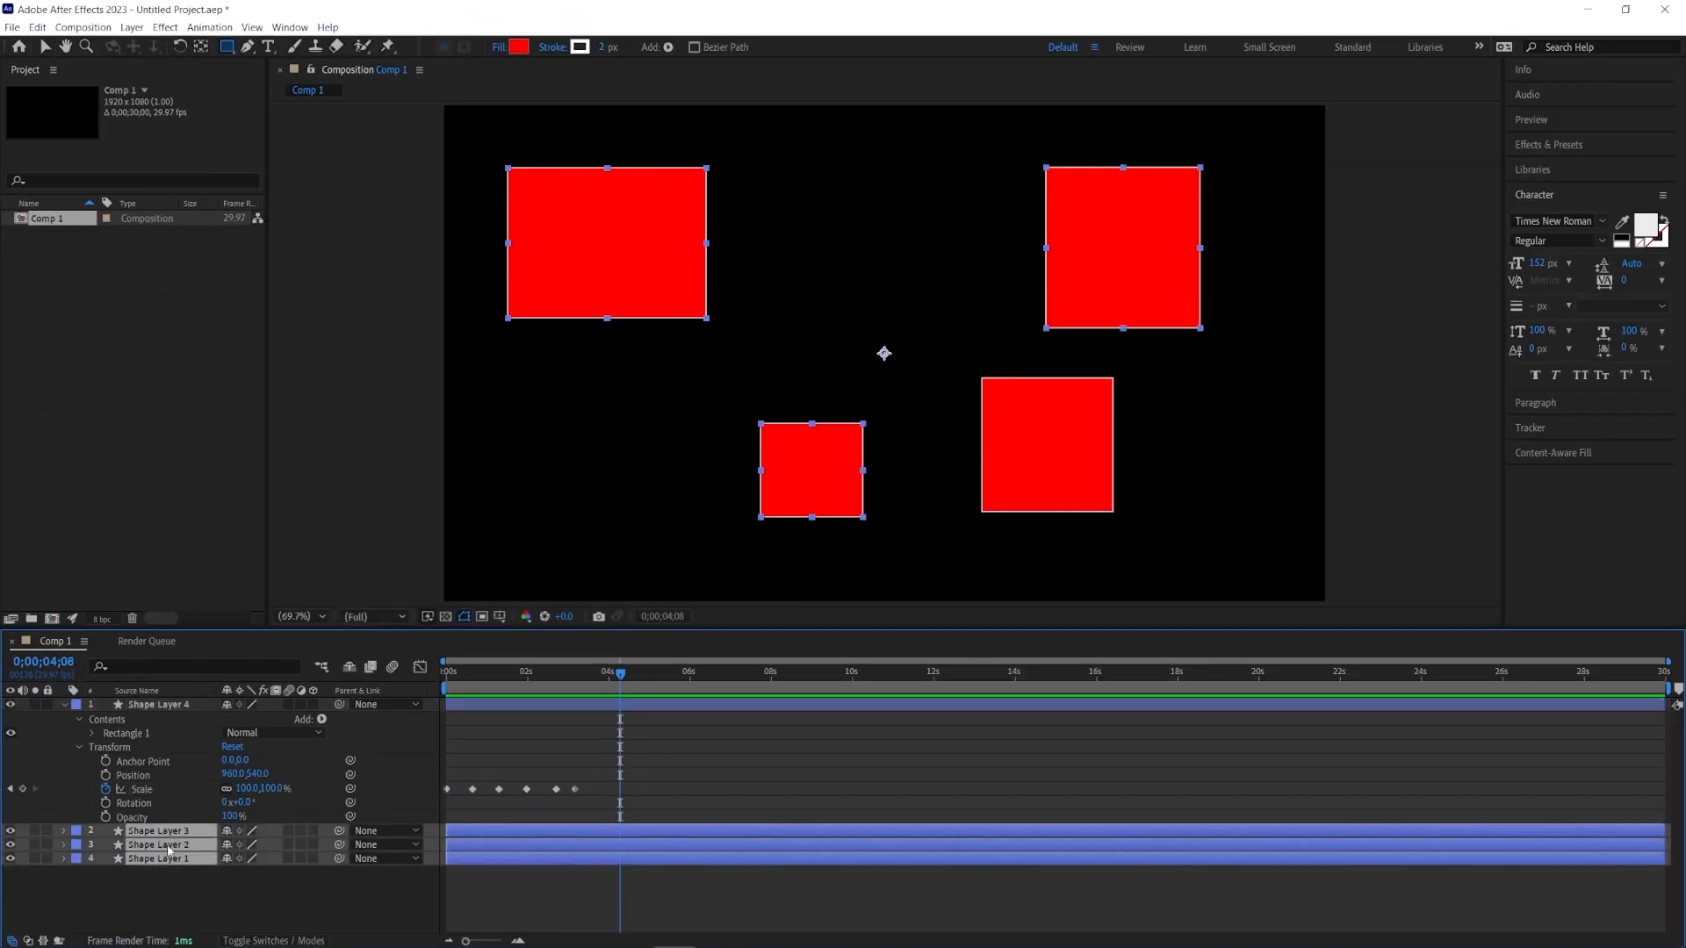
click(37, 27)
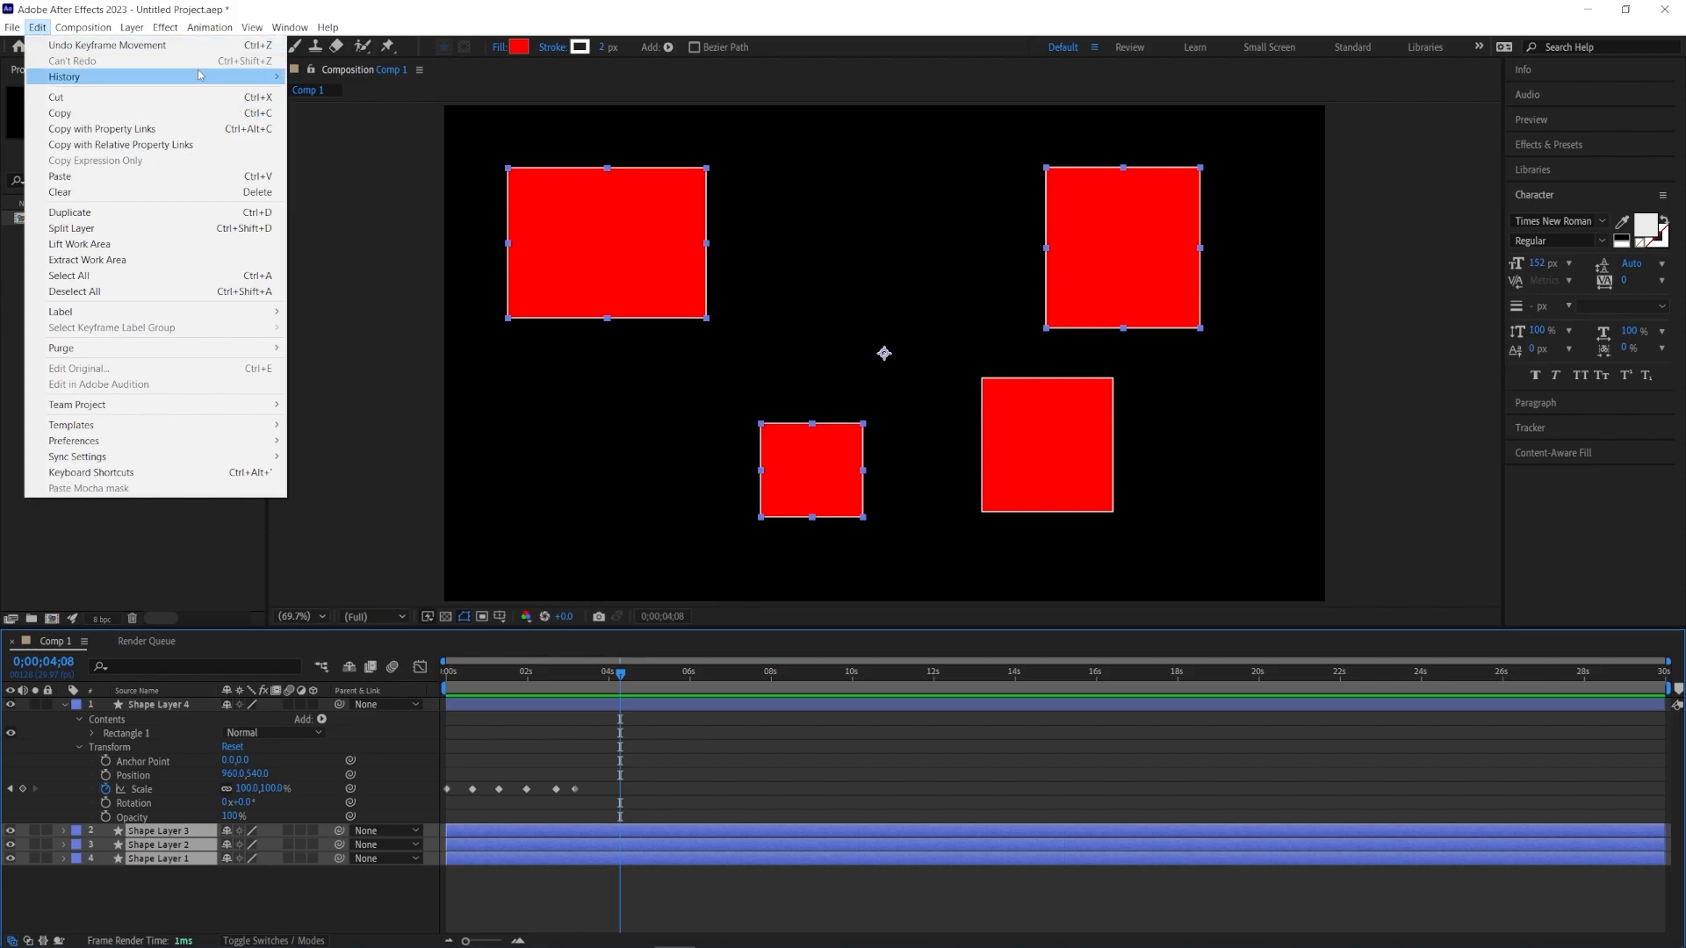
click(207, 176)
Step: Preview the animation from the start
key(Home)
key(space)
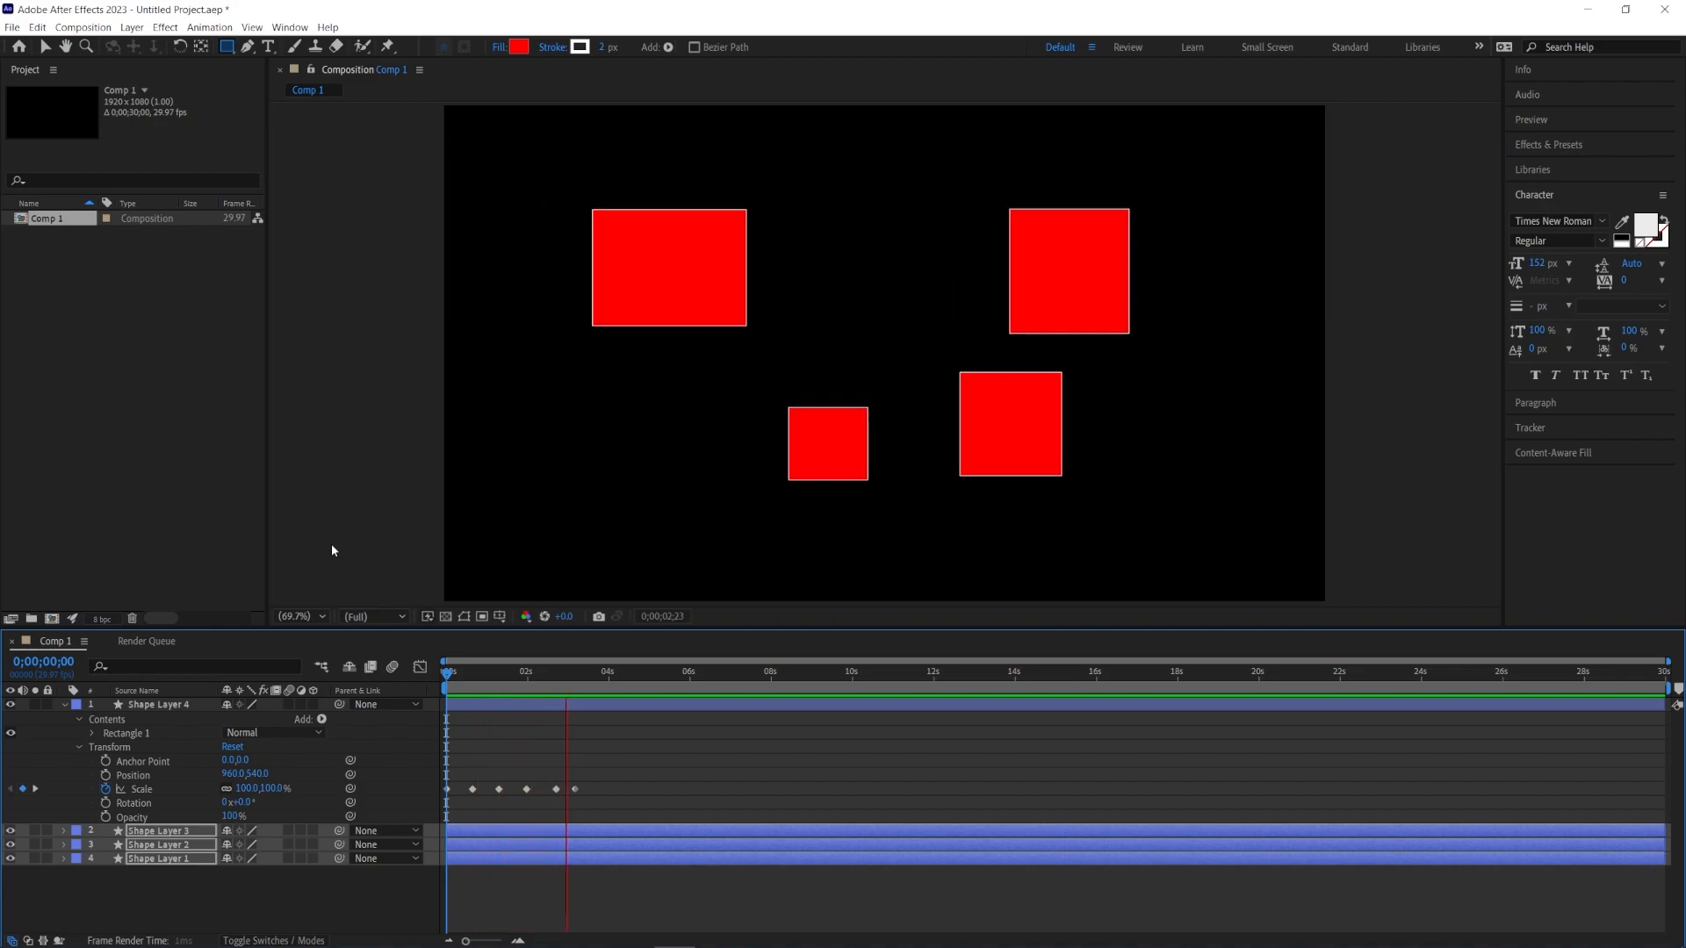
key(space)
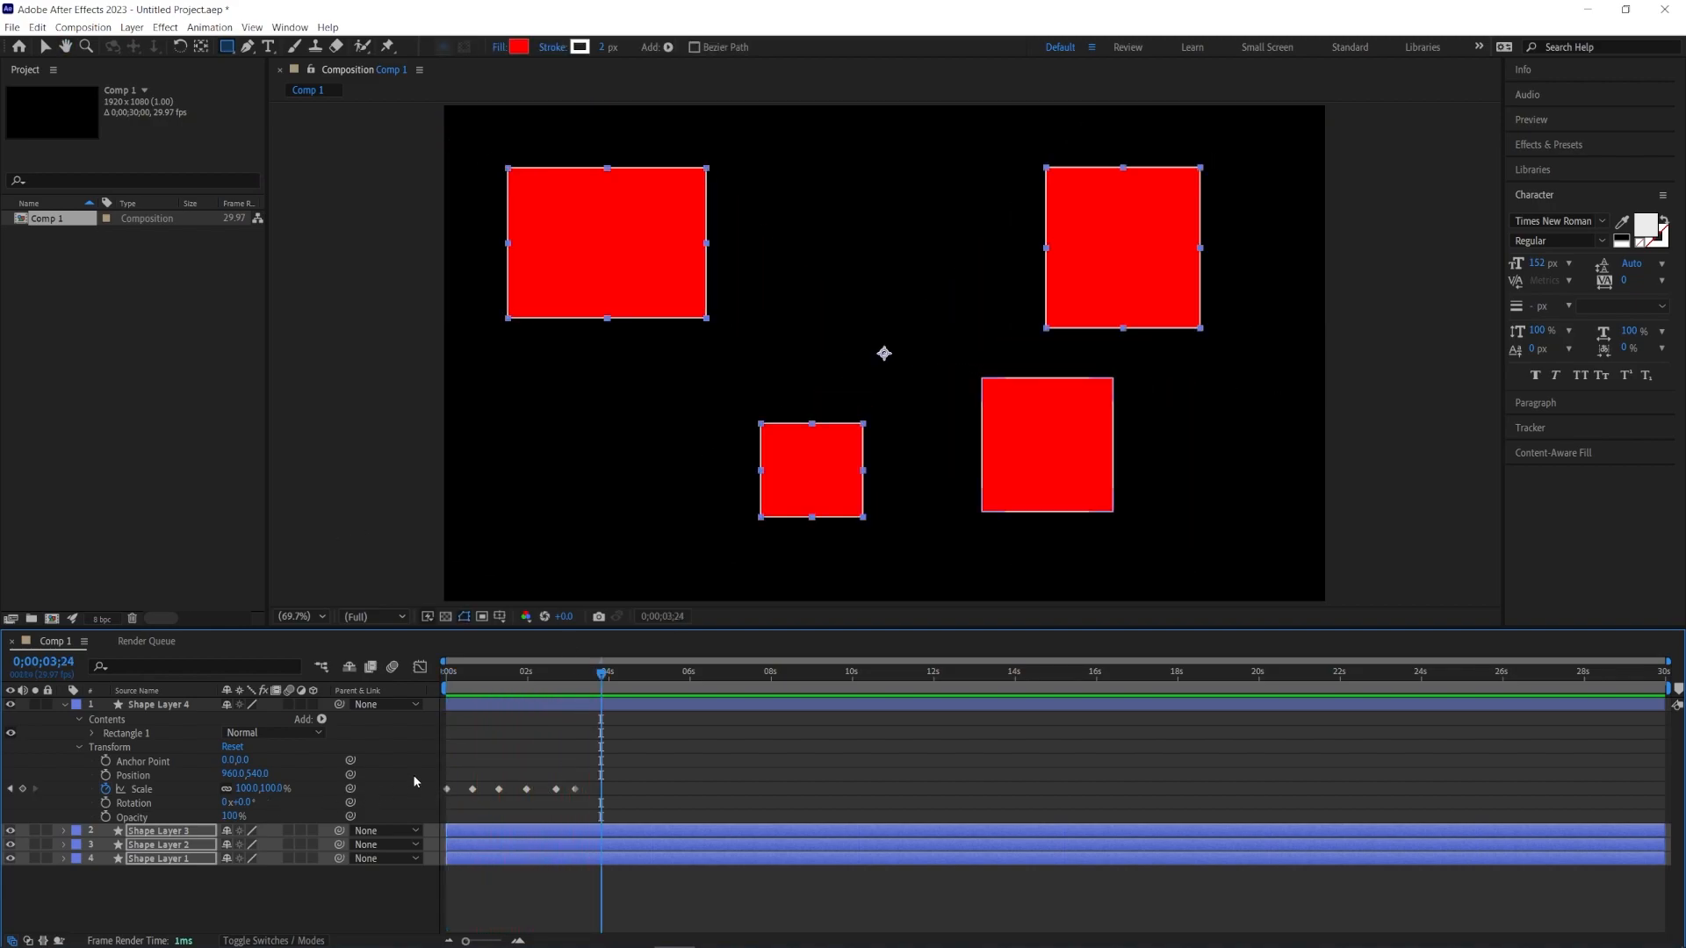
Step: Adjust Shape Layer 4's Scale at the previous keyframe and preview the linked layers scaling along
click(11, 789)
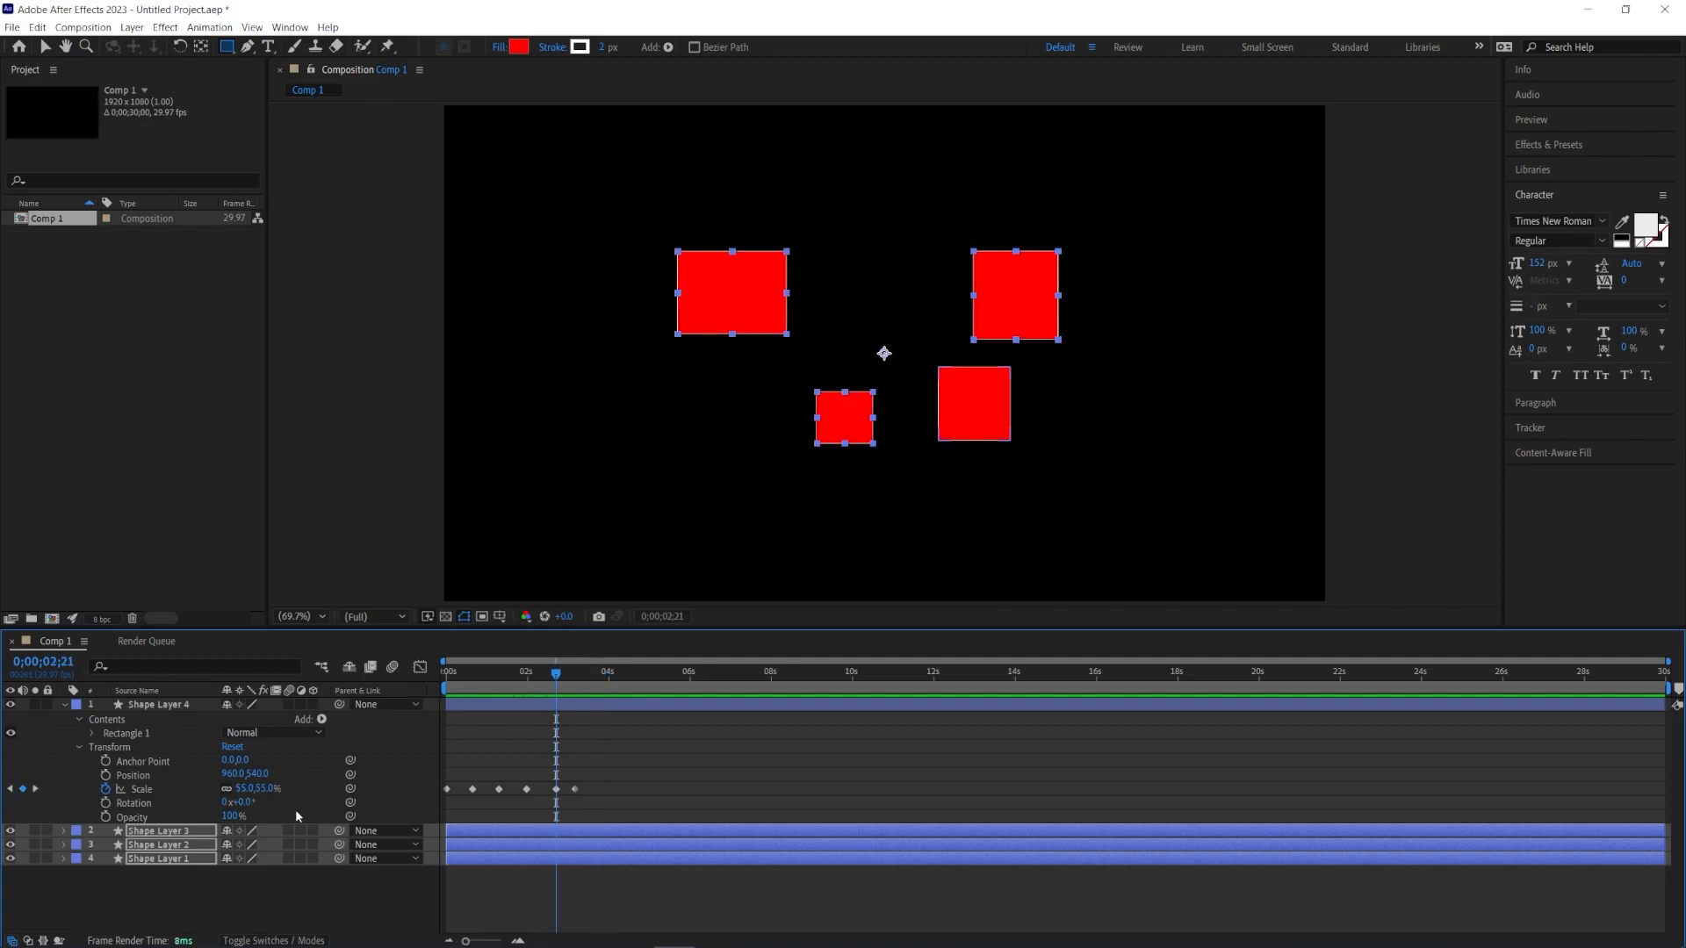
drag(248, 788, 322, 788)
drag(513, 674, 491, 677)
key(space)
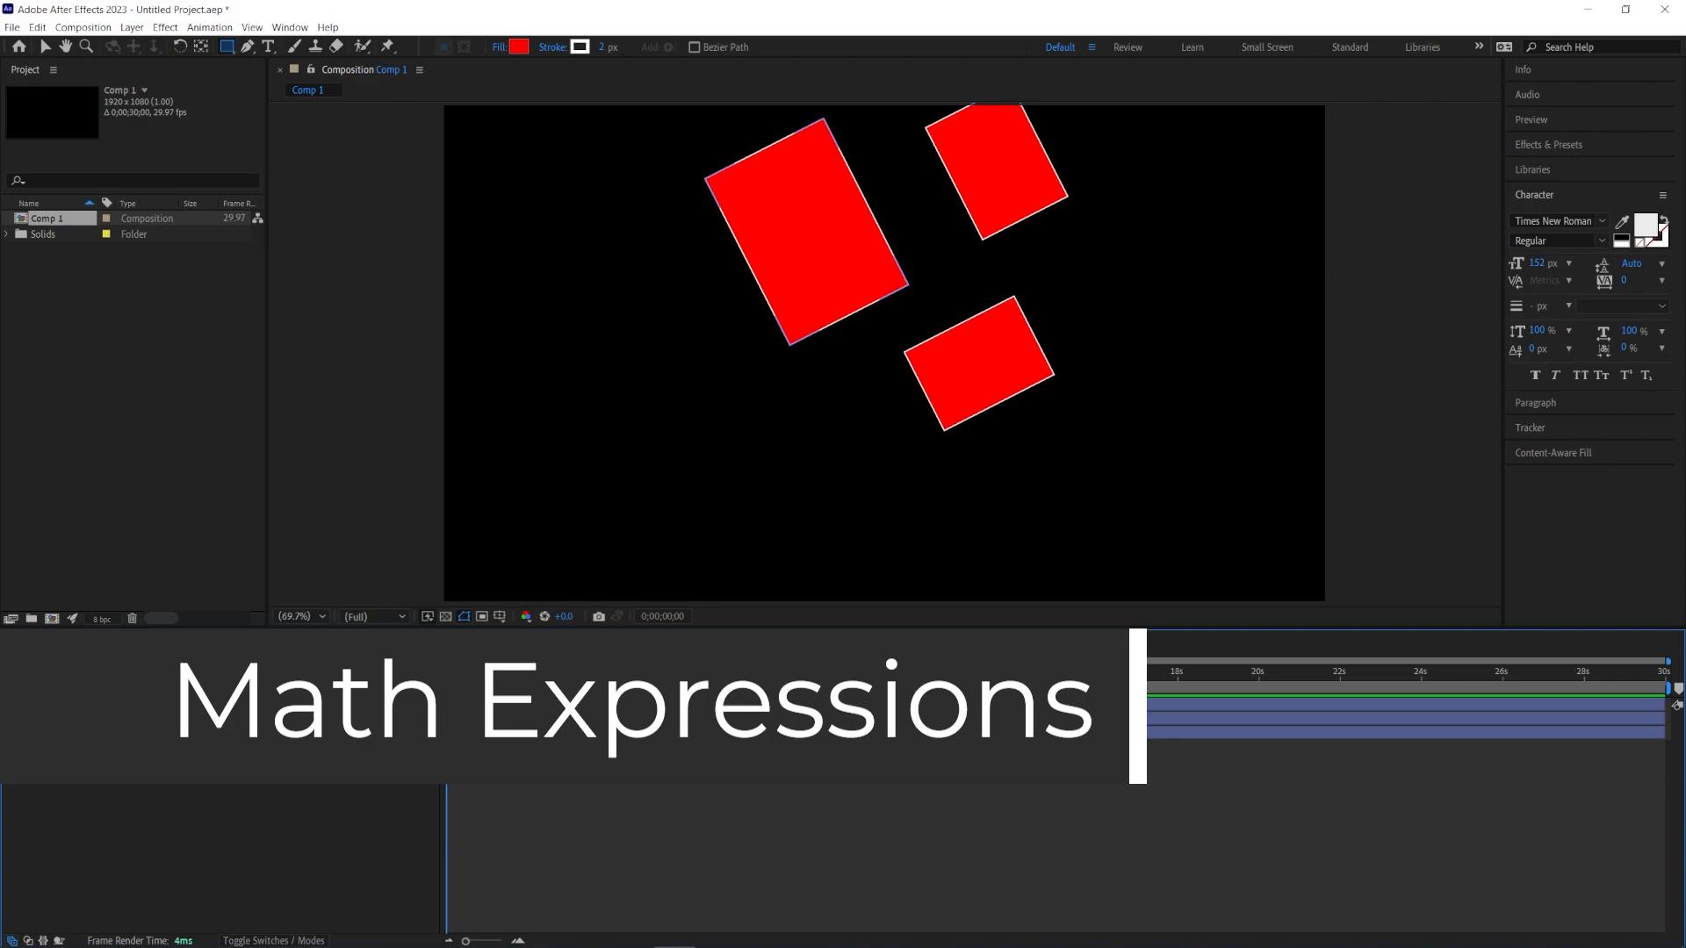
Step: Move Shape Layer 3 by entering +500 after its X Position value
click(80, 747)
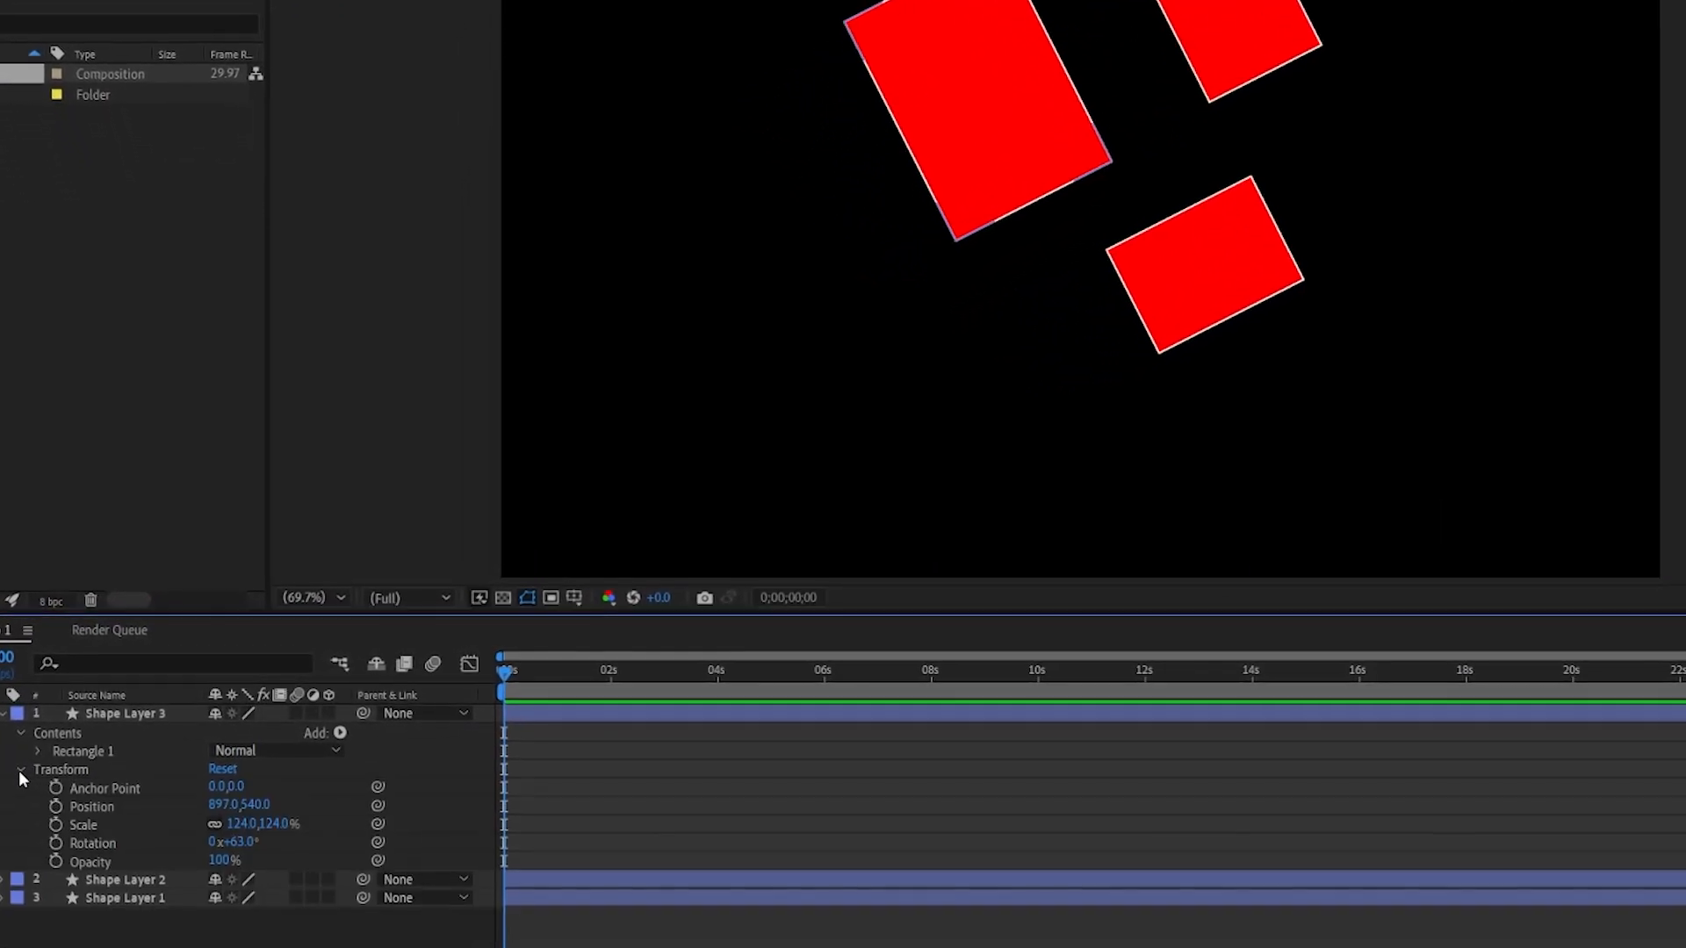
click(232, 805)
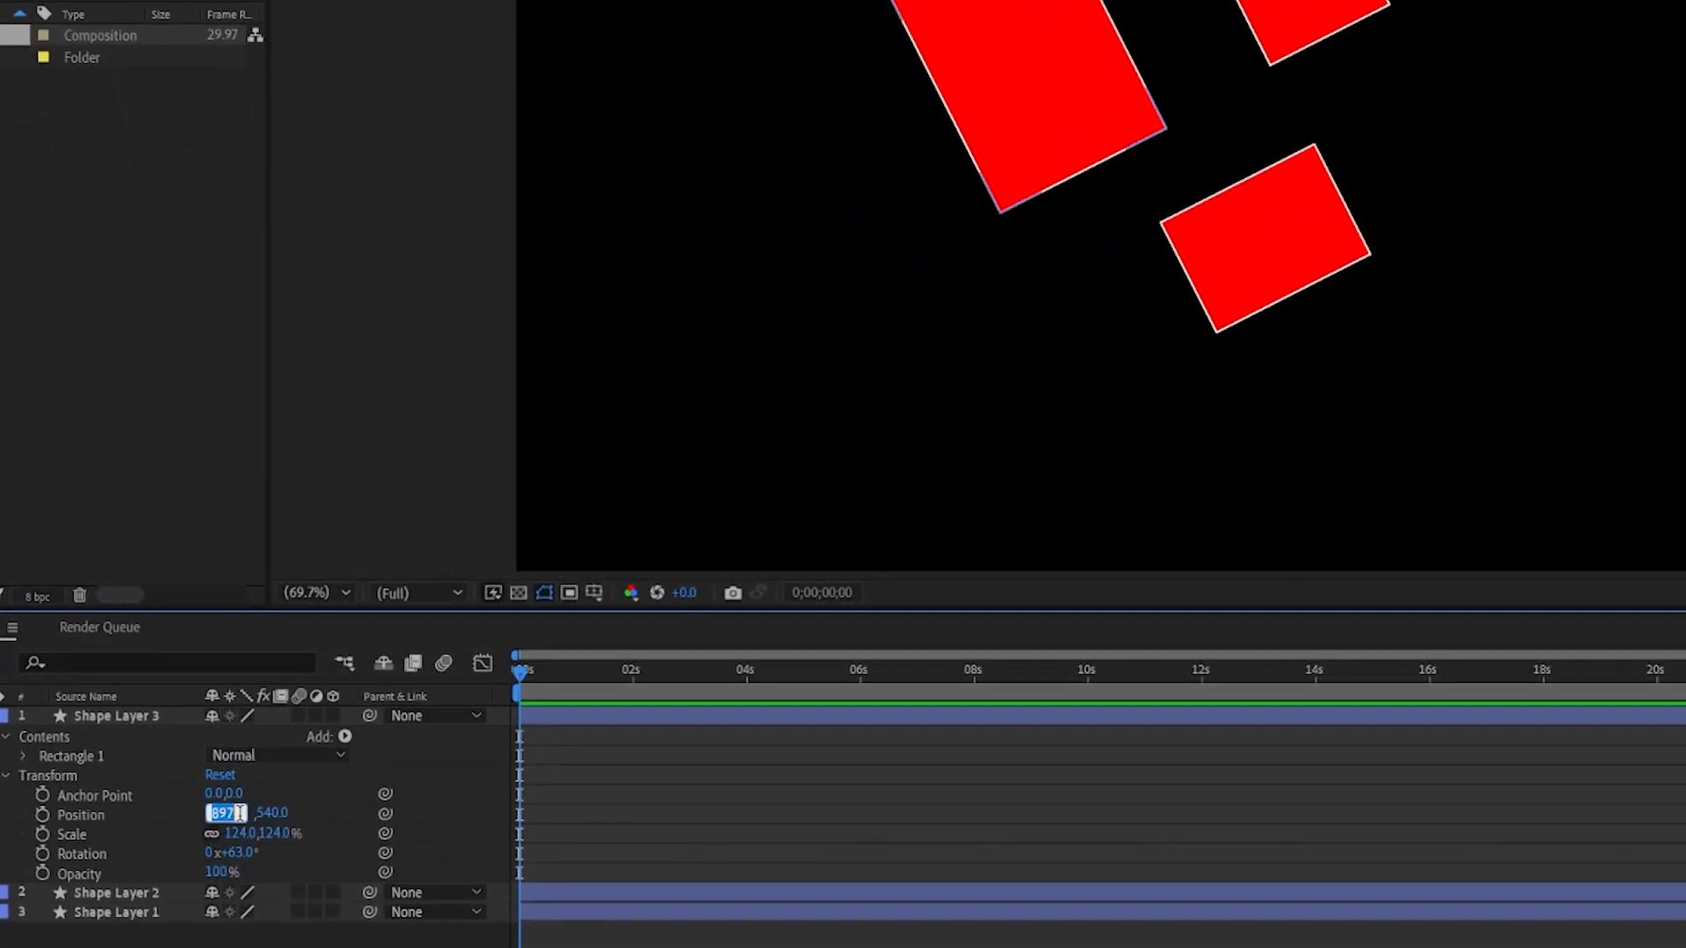
key(Right)
text(+500)
key(Return)
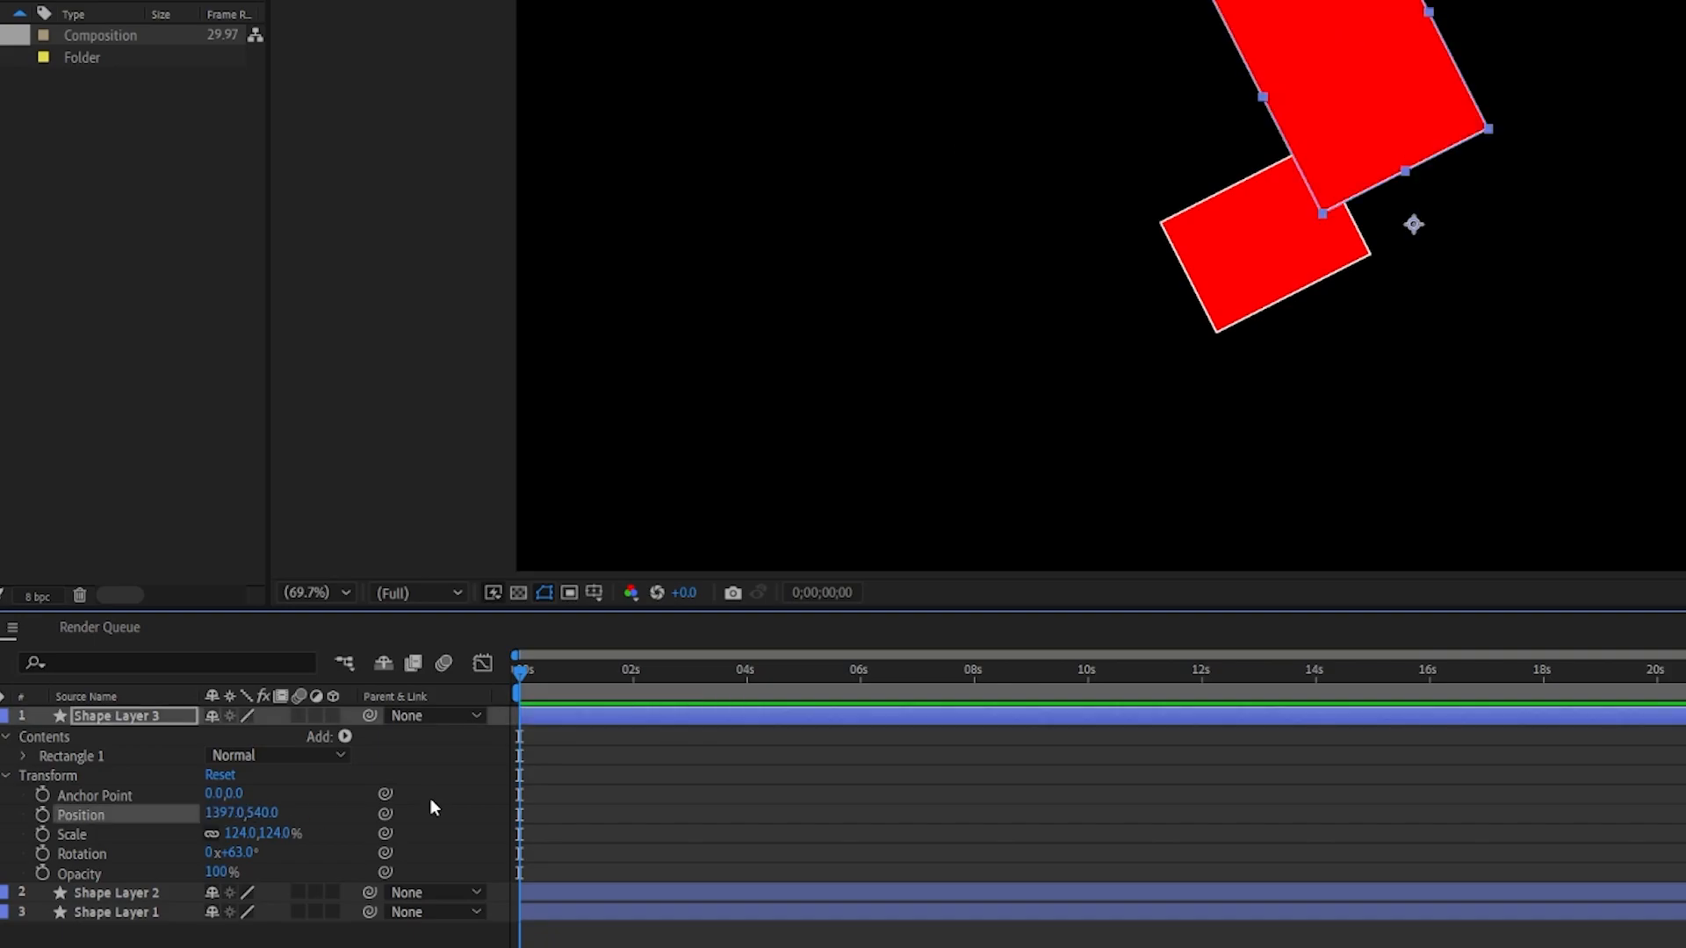
Step: Add another +500 to Shape Layer 3's X Position value
click(227, 813)
key(Right)
text(+500)
key(Return)
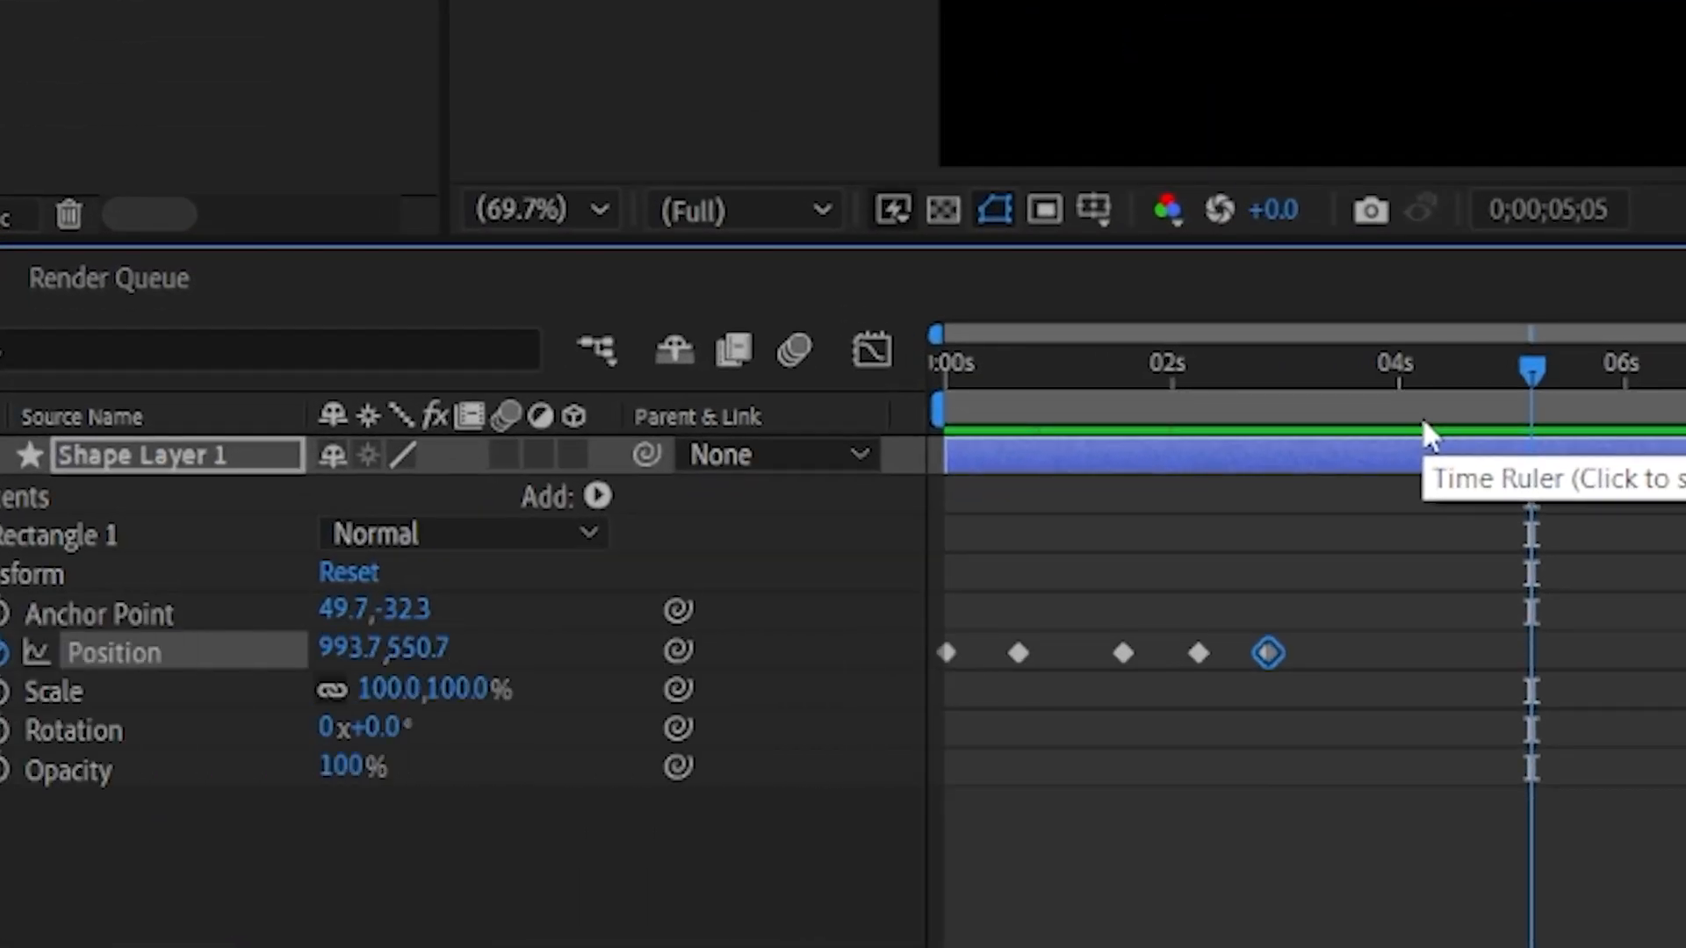
Step: Open the Graph Editor for Shape Layer 1's Position keyframes and preview the motion
click(873, 353)
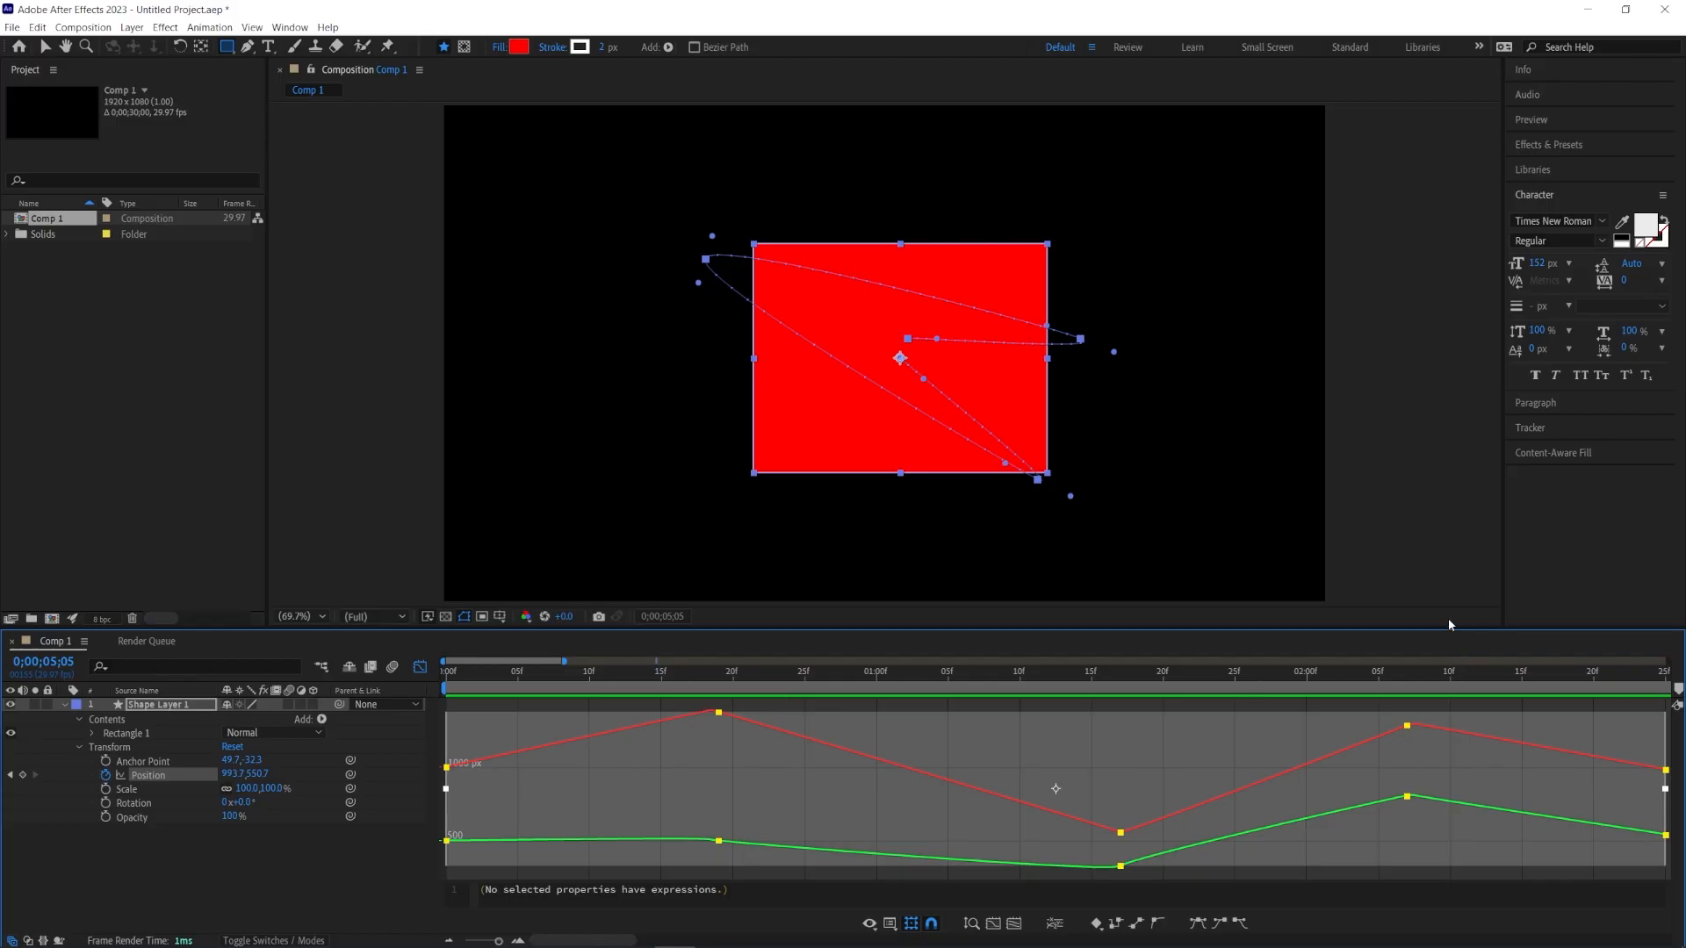
key(space)
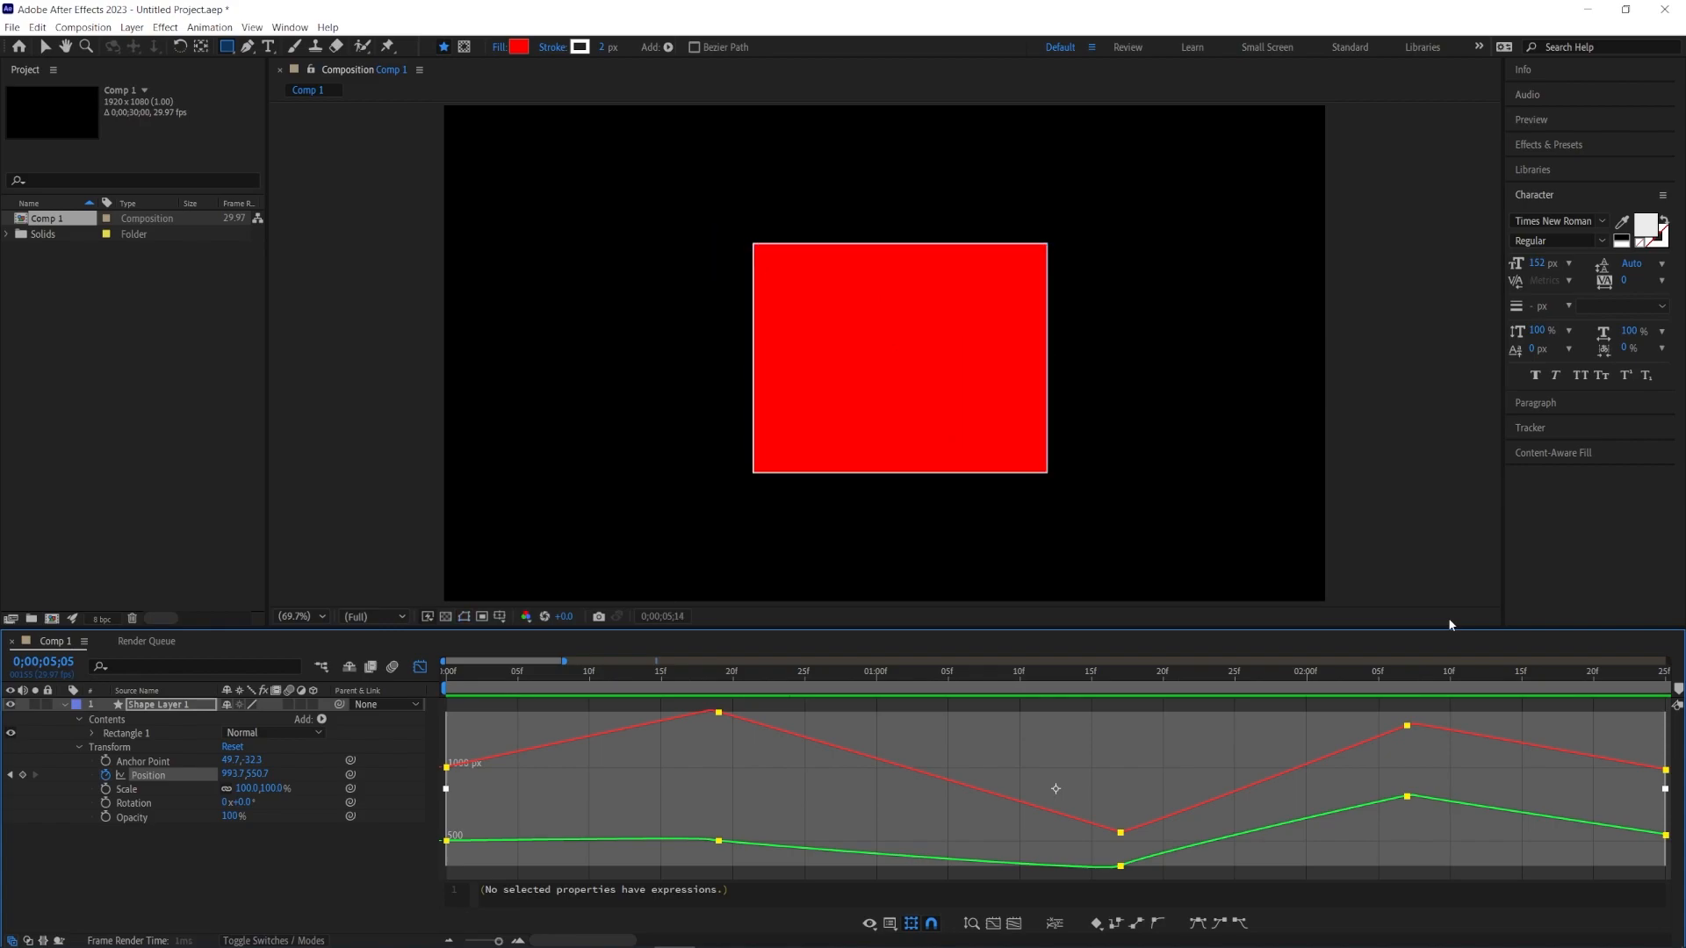
click(406, 451)
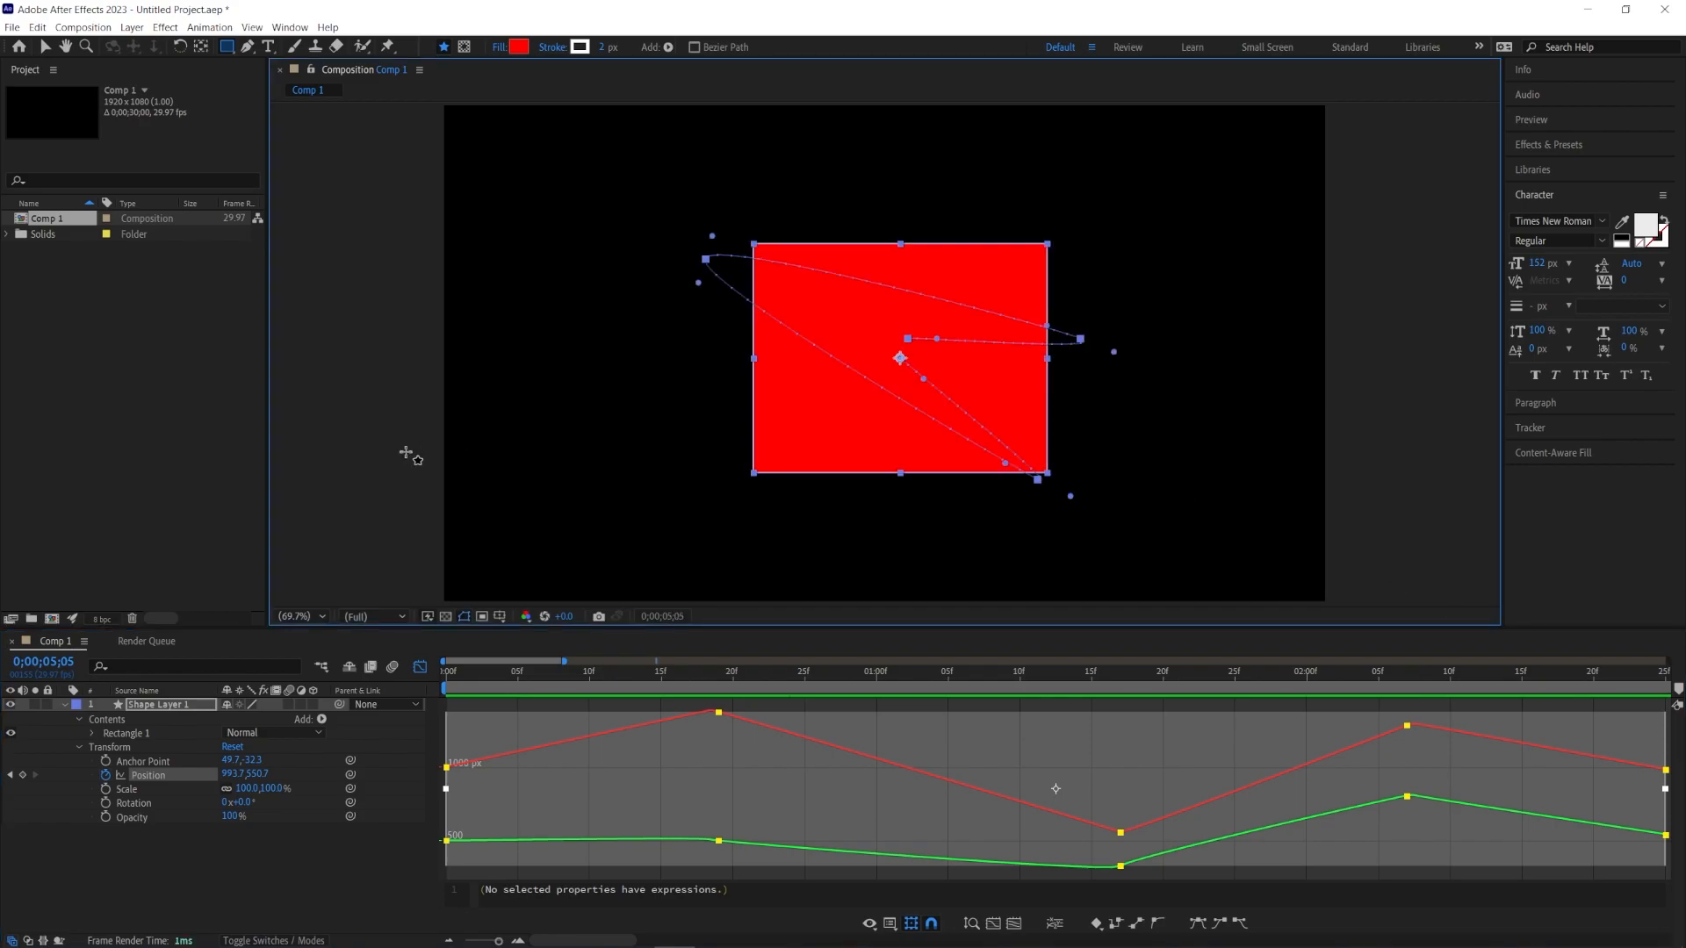
click(406, 457)
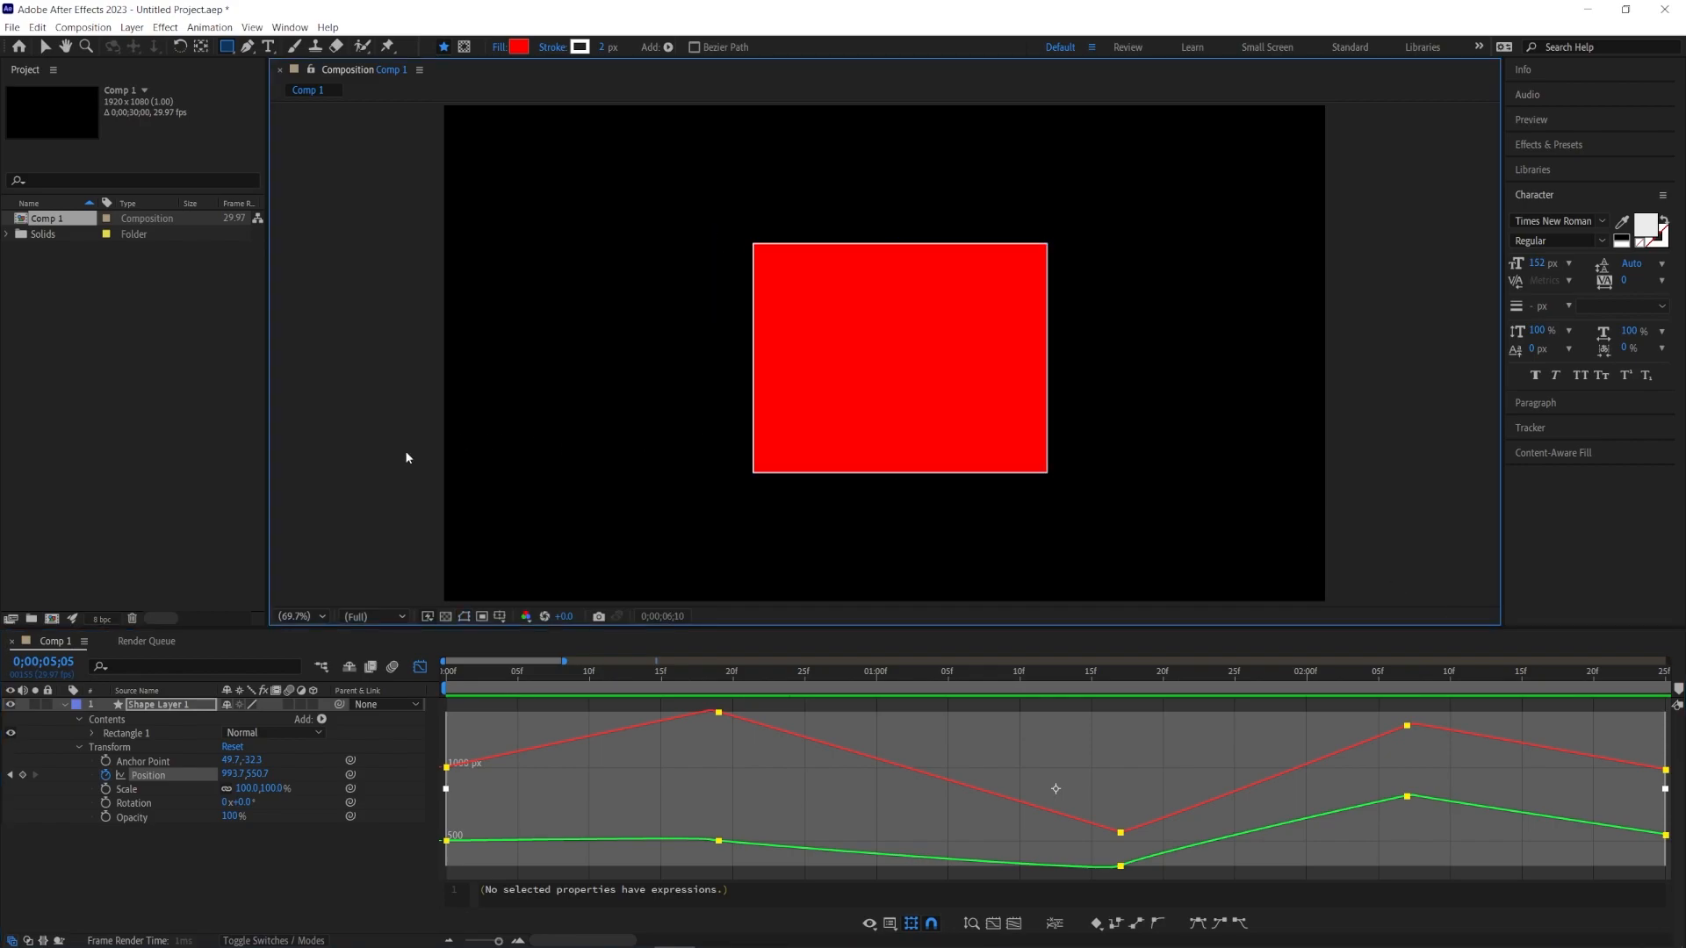
click(615, 799)
key(space)
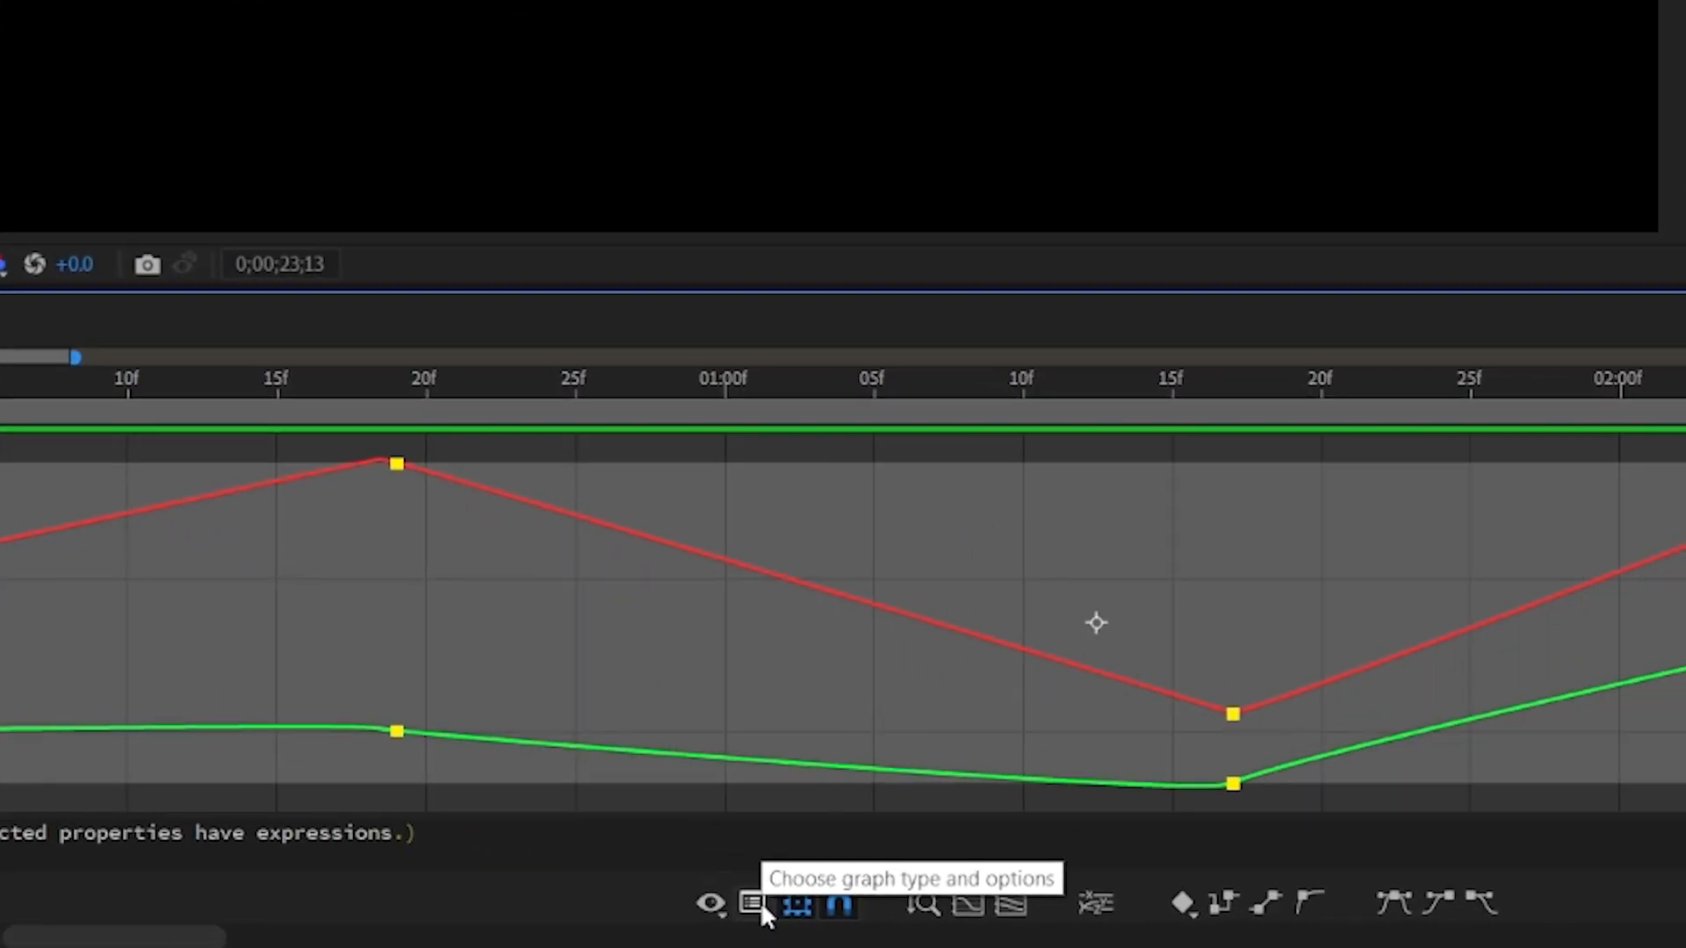
Step: Switch the Graph Editor to Edit Speed Graph and preview
click(889, 923)
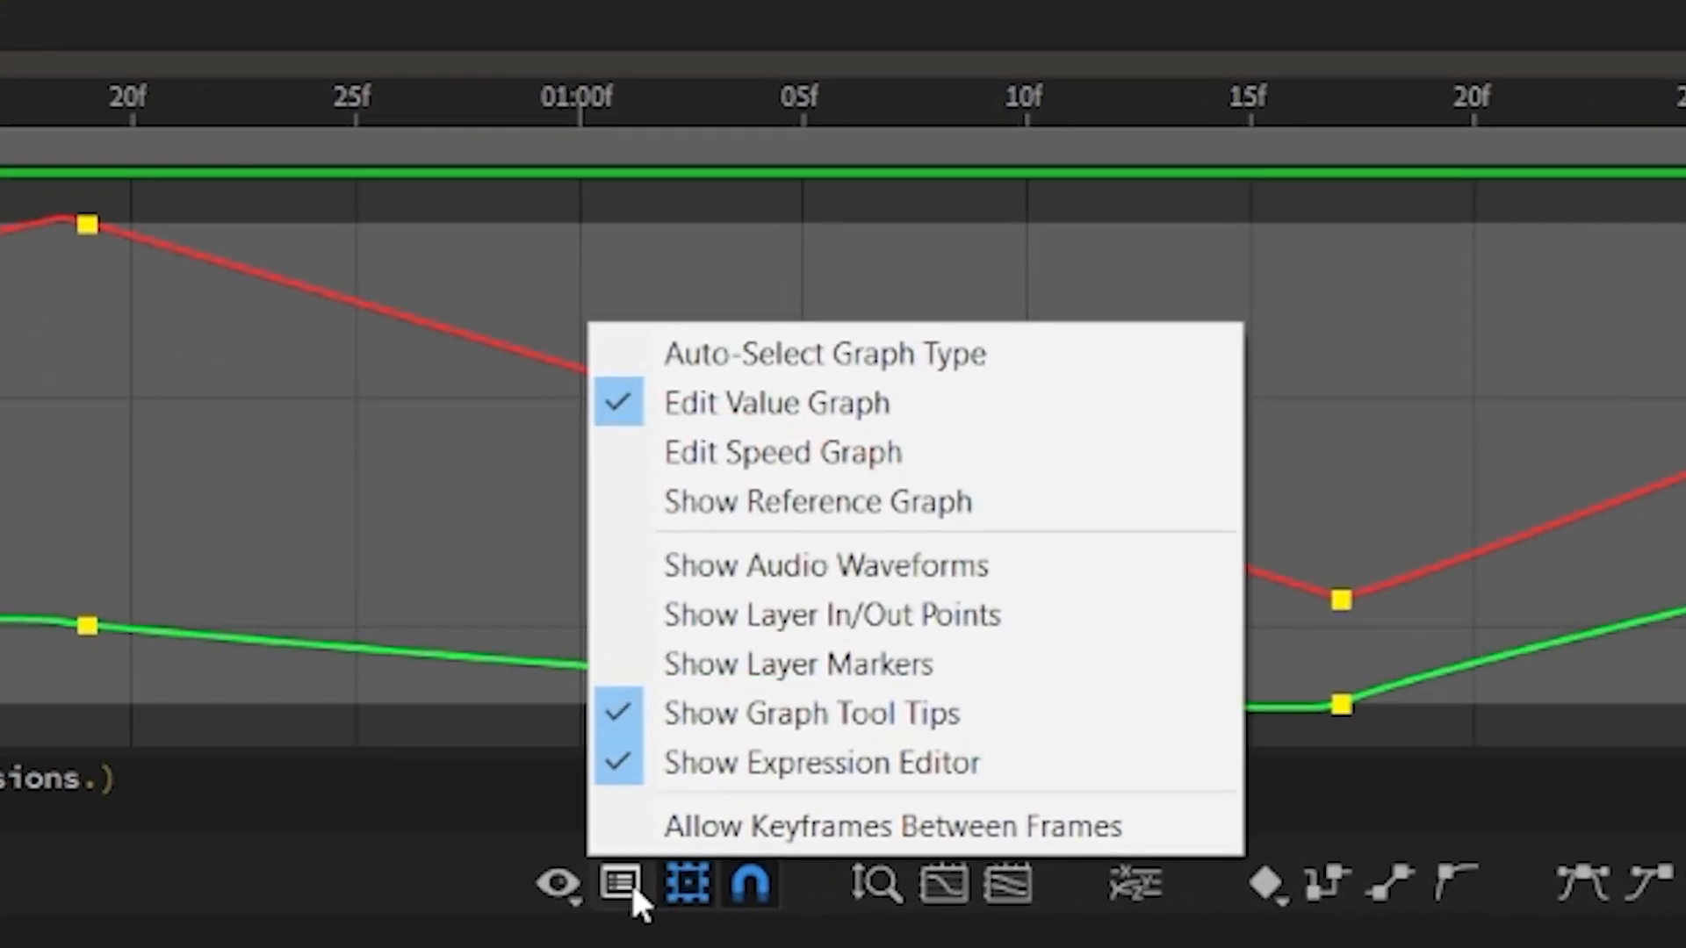
click(1062, 466)
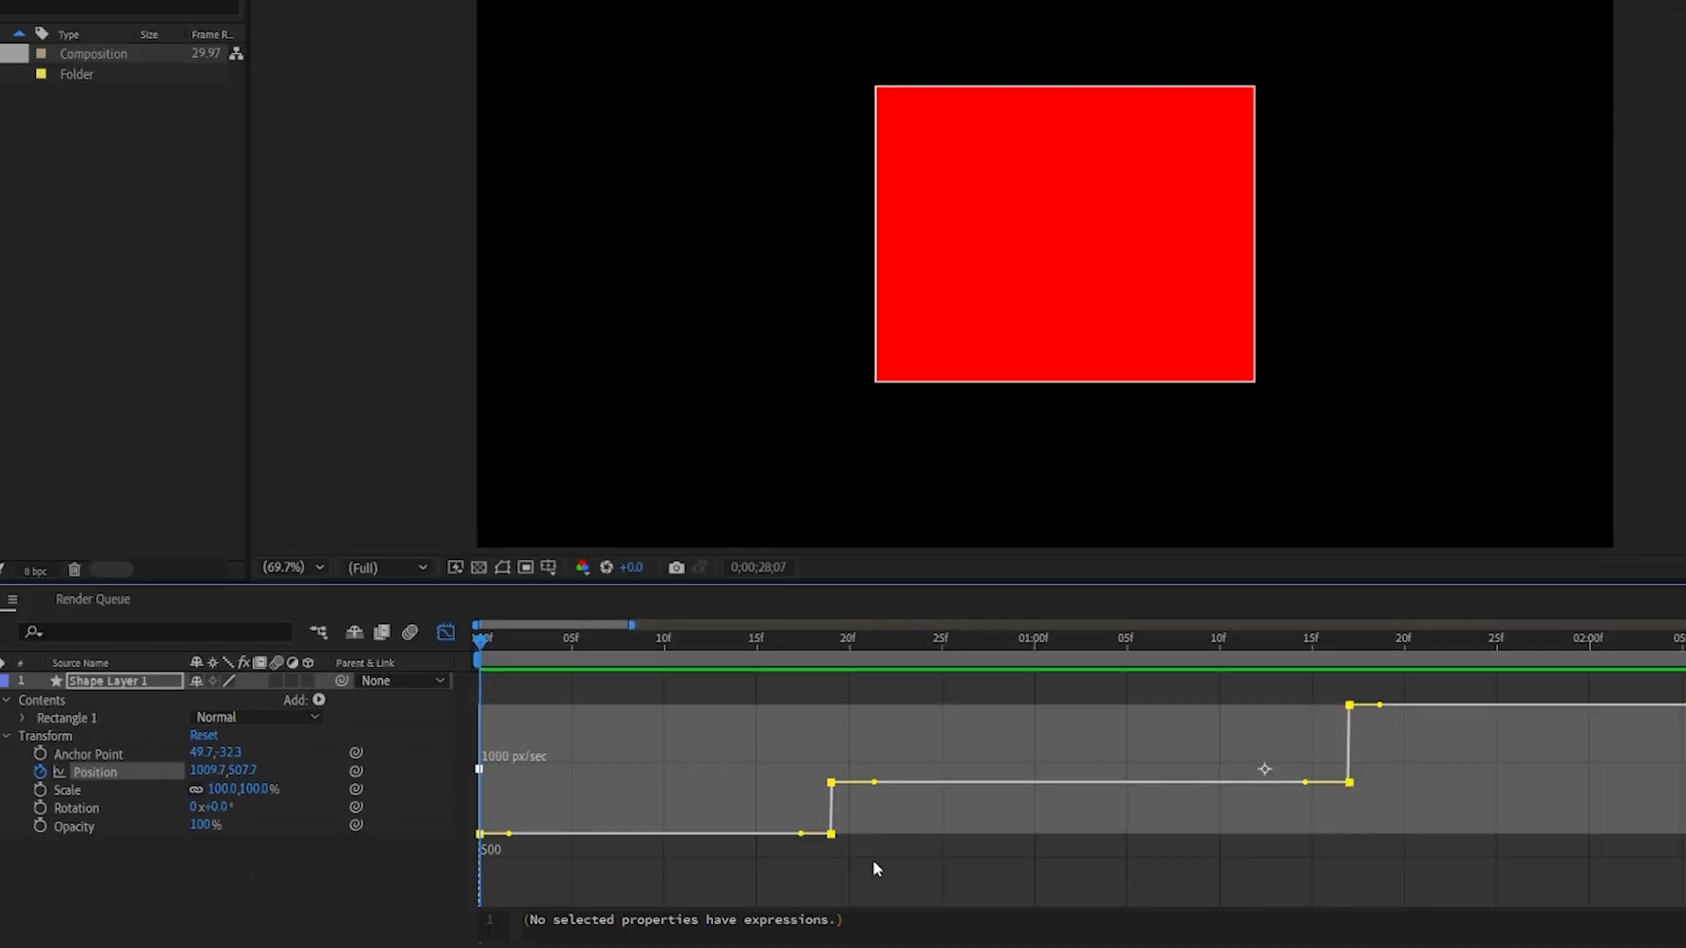
key(space)
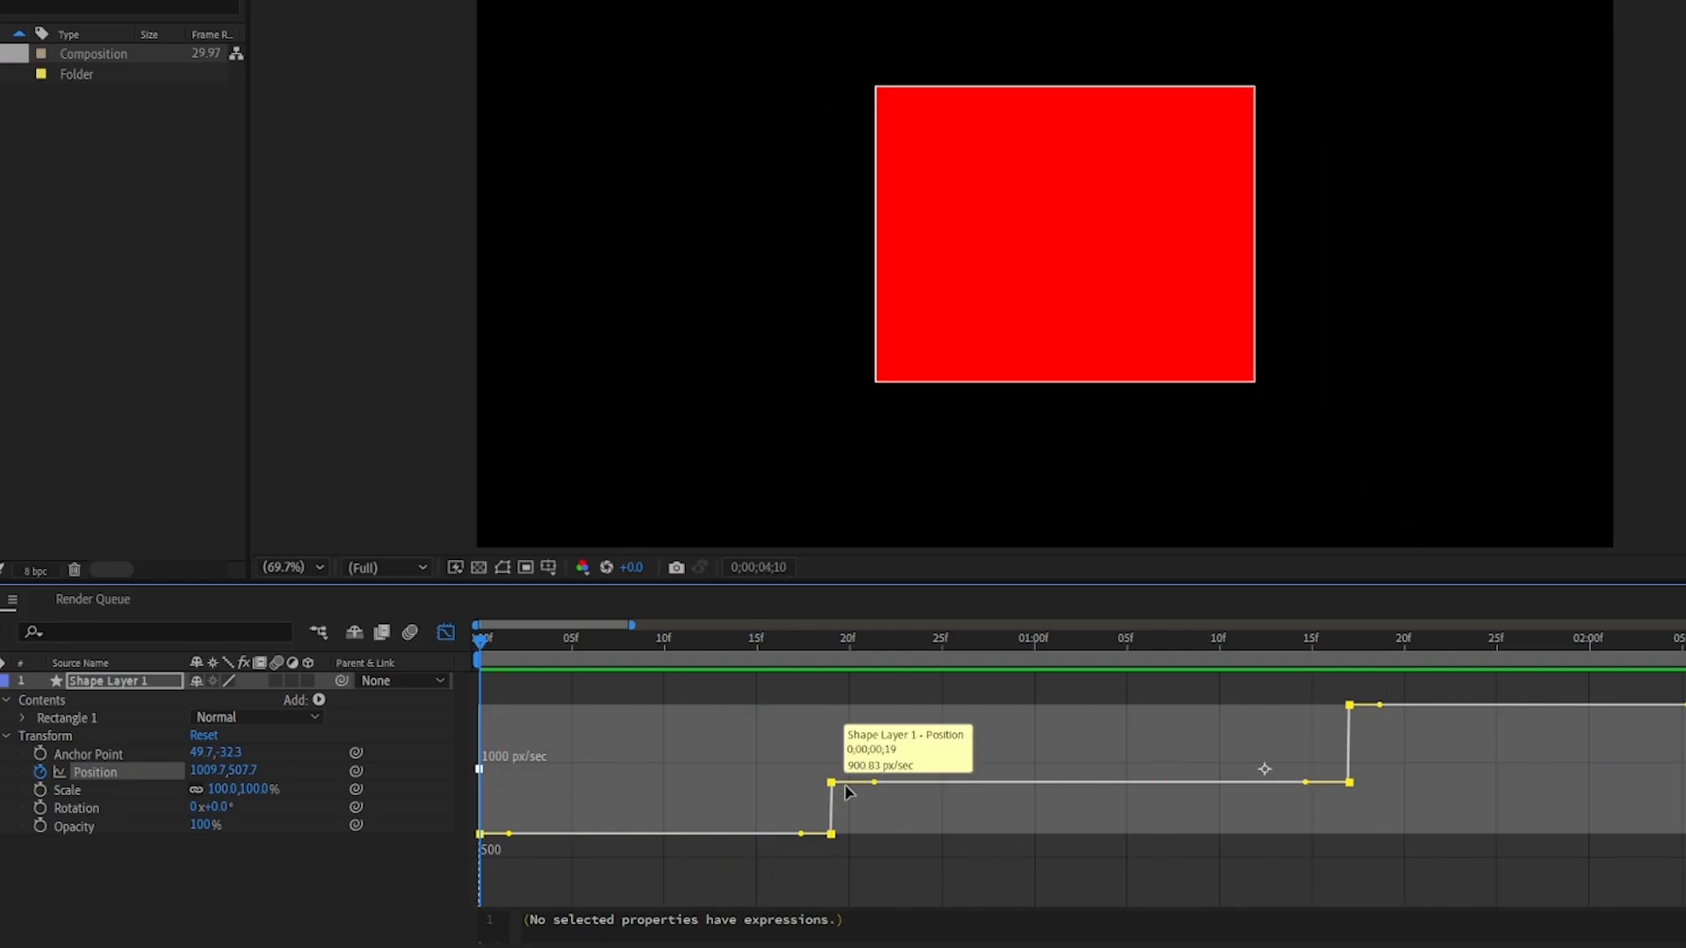
Step: Drag the keyframe influence handles in the speed graph to smooth the motion, then preview
drag(876, 781, 874, 830)
drag(1375, 751, 1279, 756)
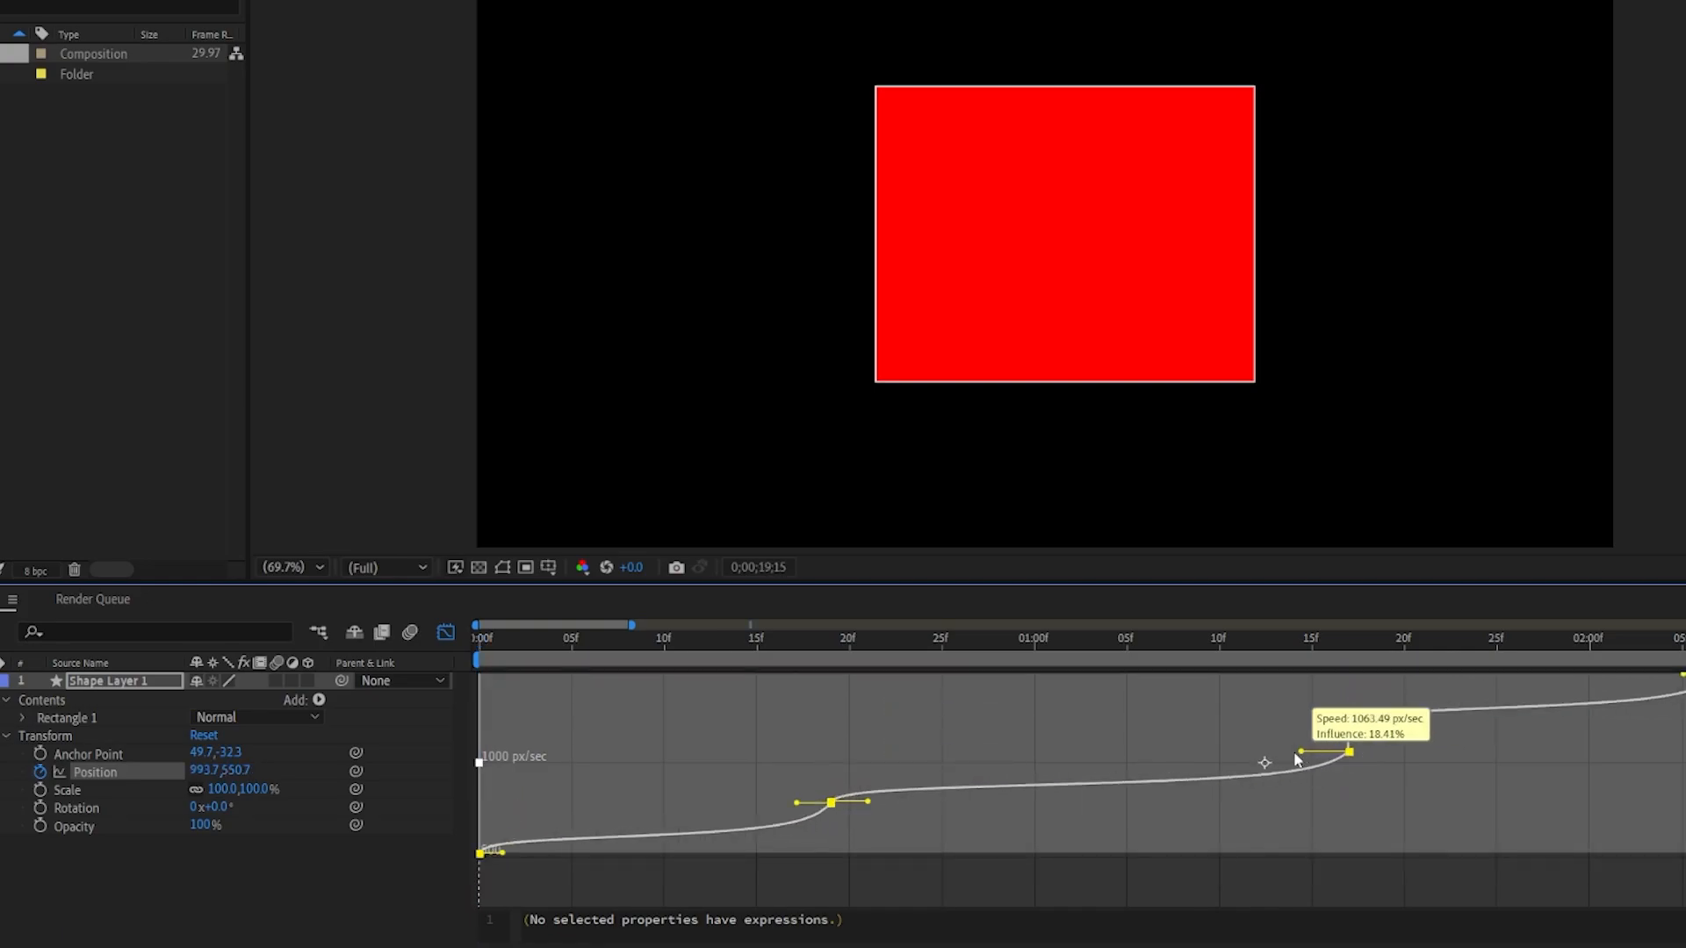
drag(742, 643, 658, 638)
key(space)
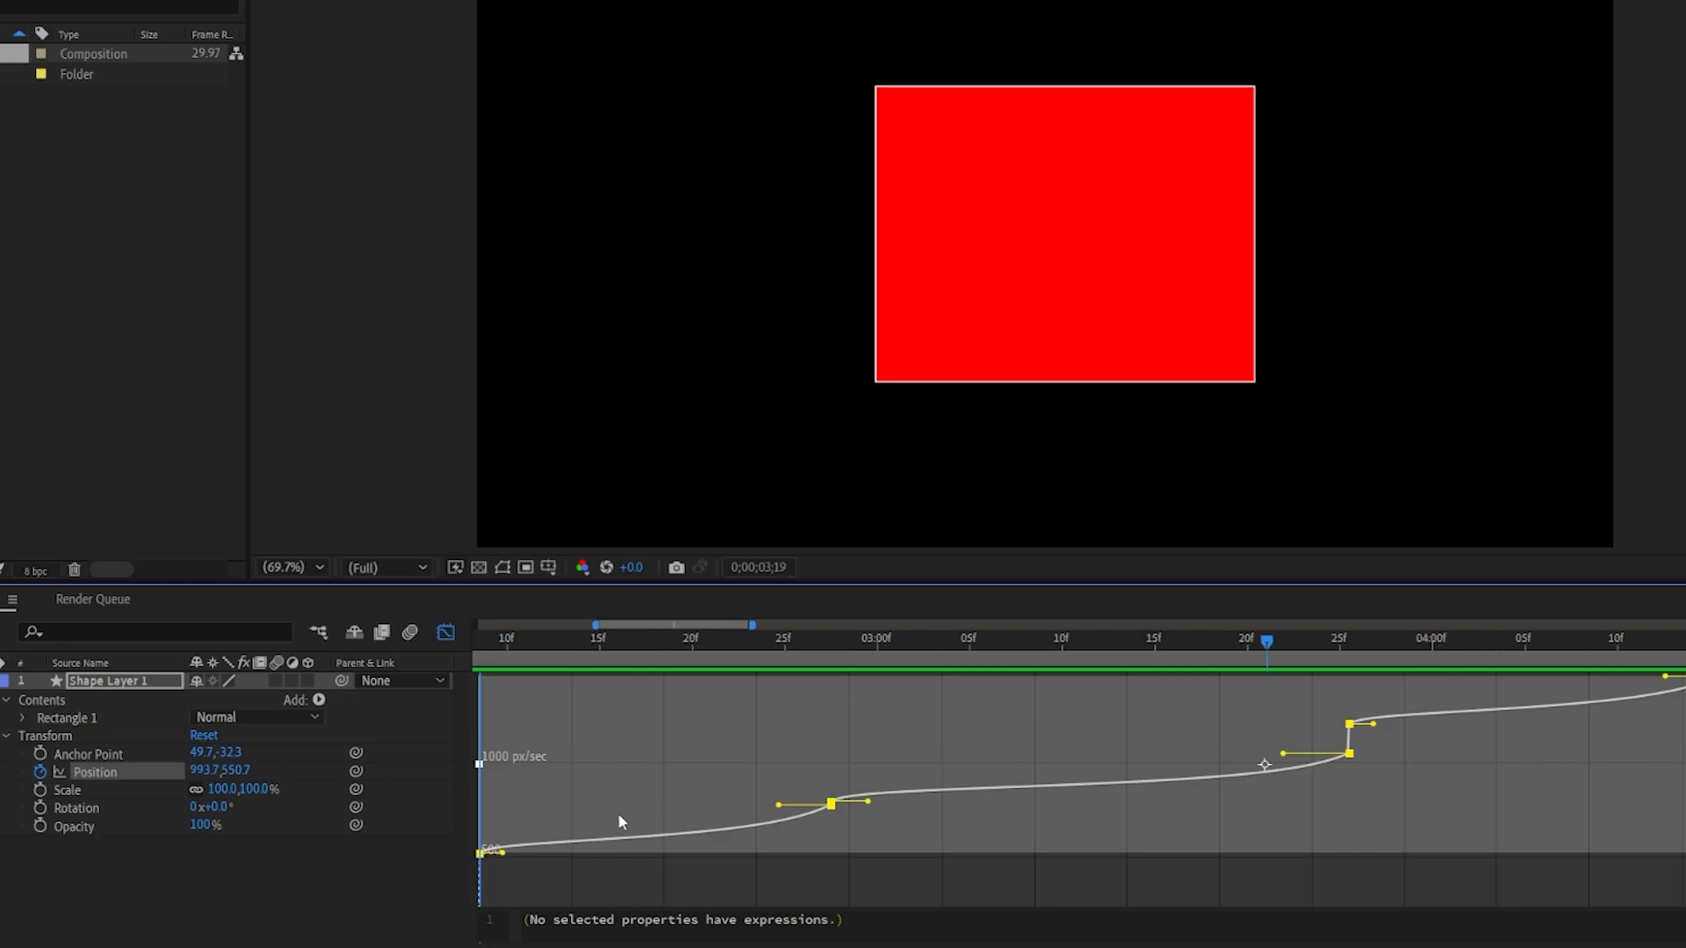
Step: Select the position keyframes and apply Easy Ease to them
key(space)
mouse_move(779, 802)
mouse_down()
mouse_move(791, 755)
mouse_move(769, 737)
mouse_move(772, 797)
mouse_up()
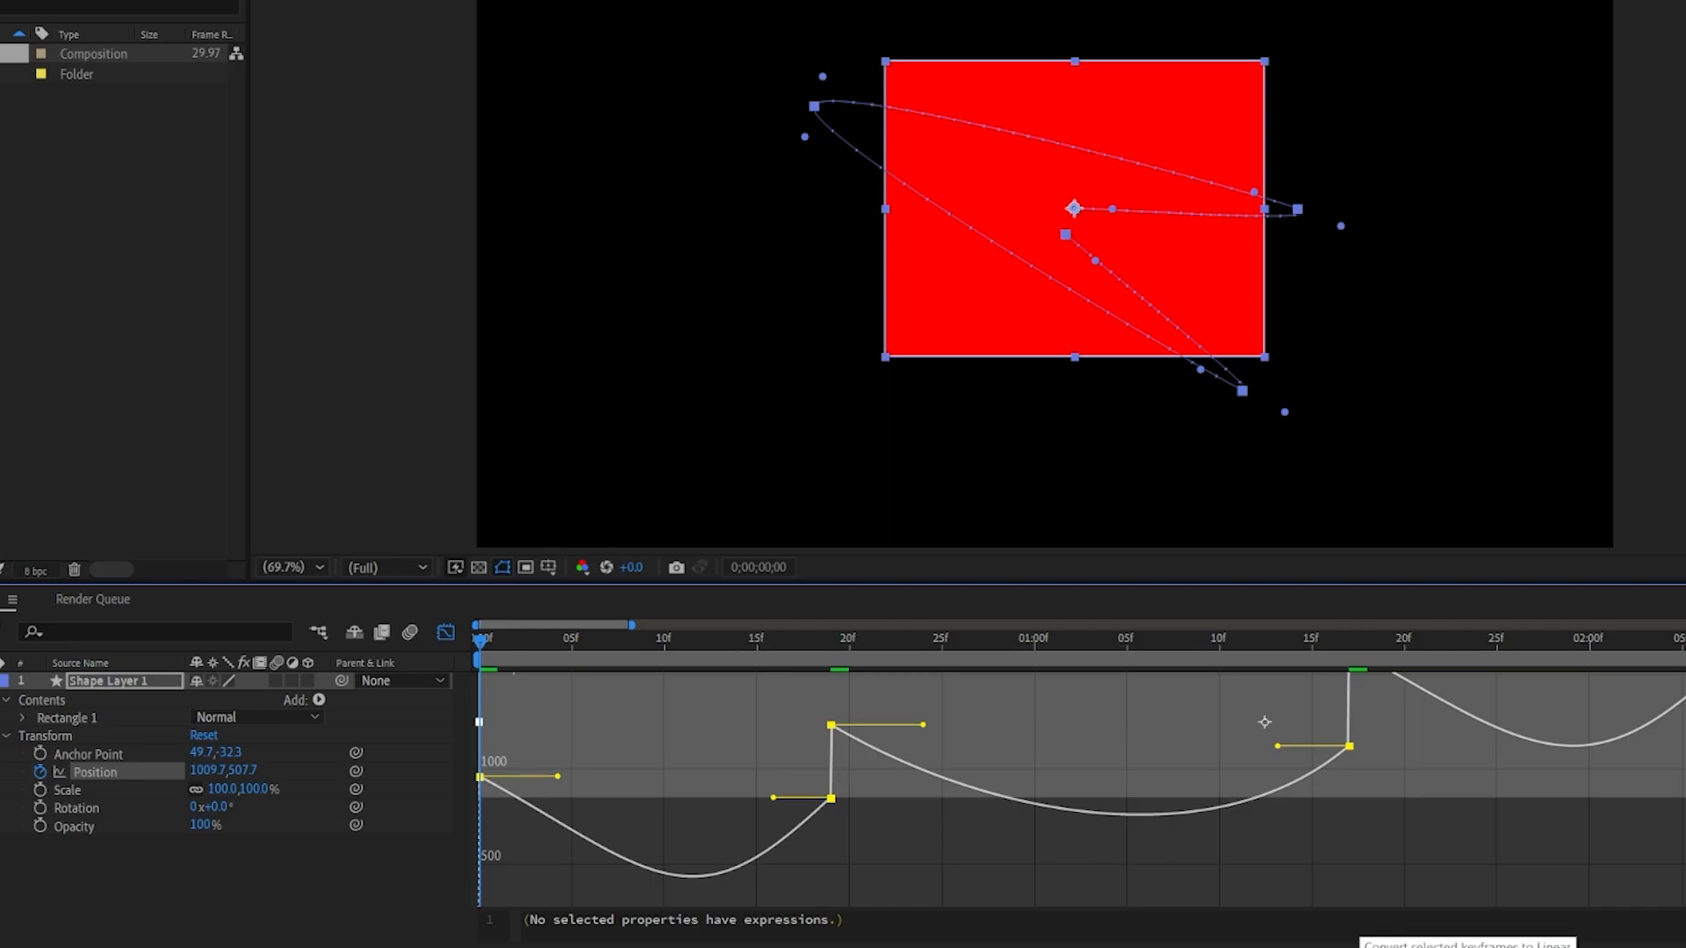
click(1453, 947)
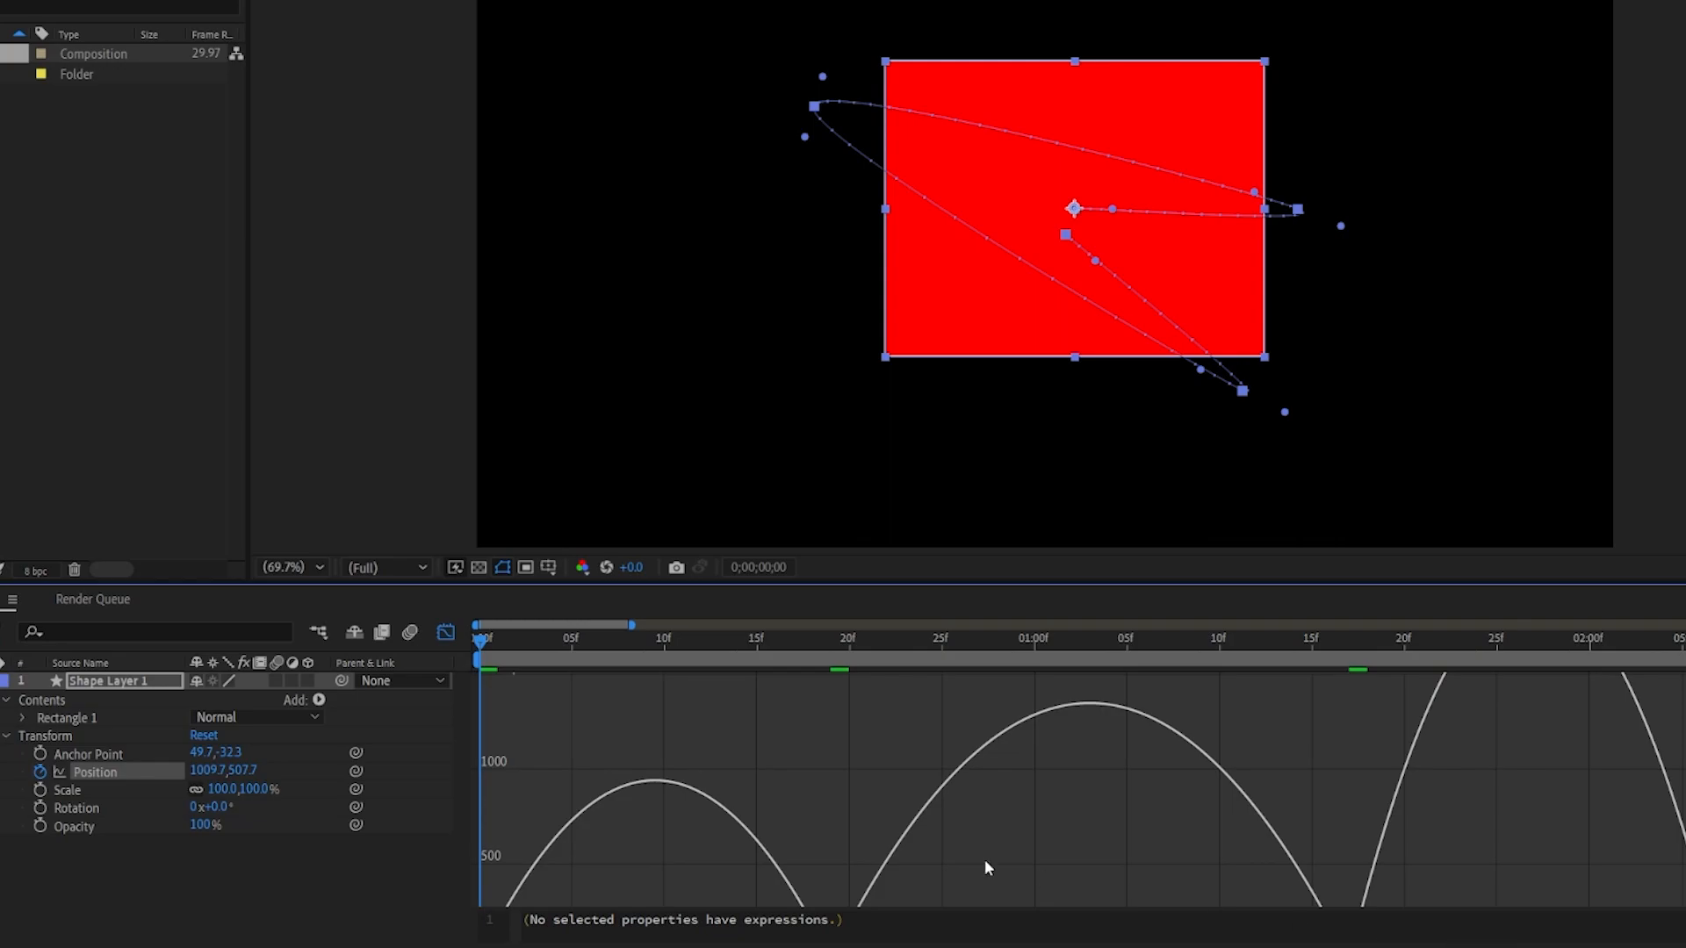
Step: Fit the speed graph and drag a keyframe's influence handle to sharpen the ease
scroll(926, 795, down, 1)
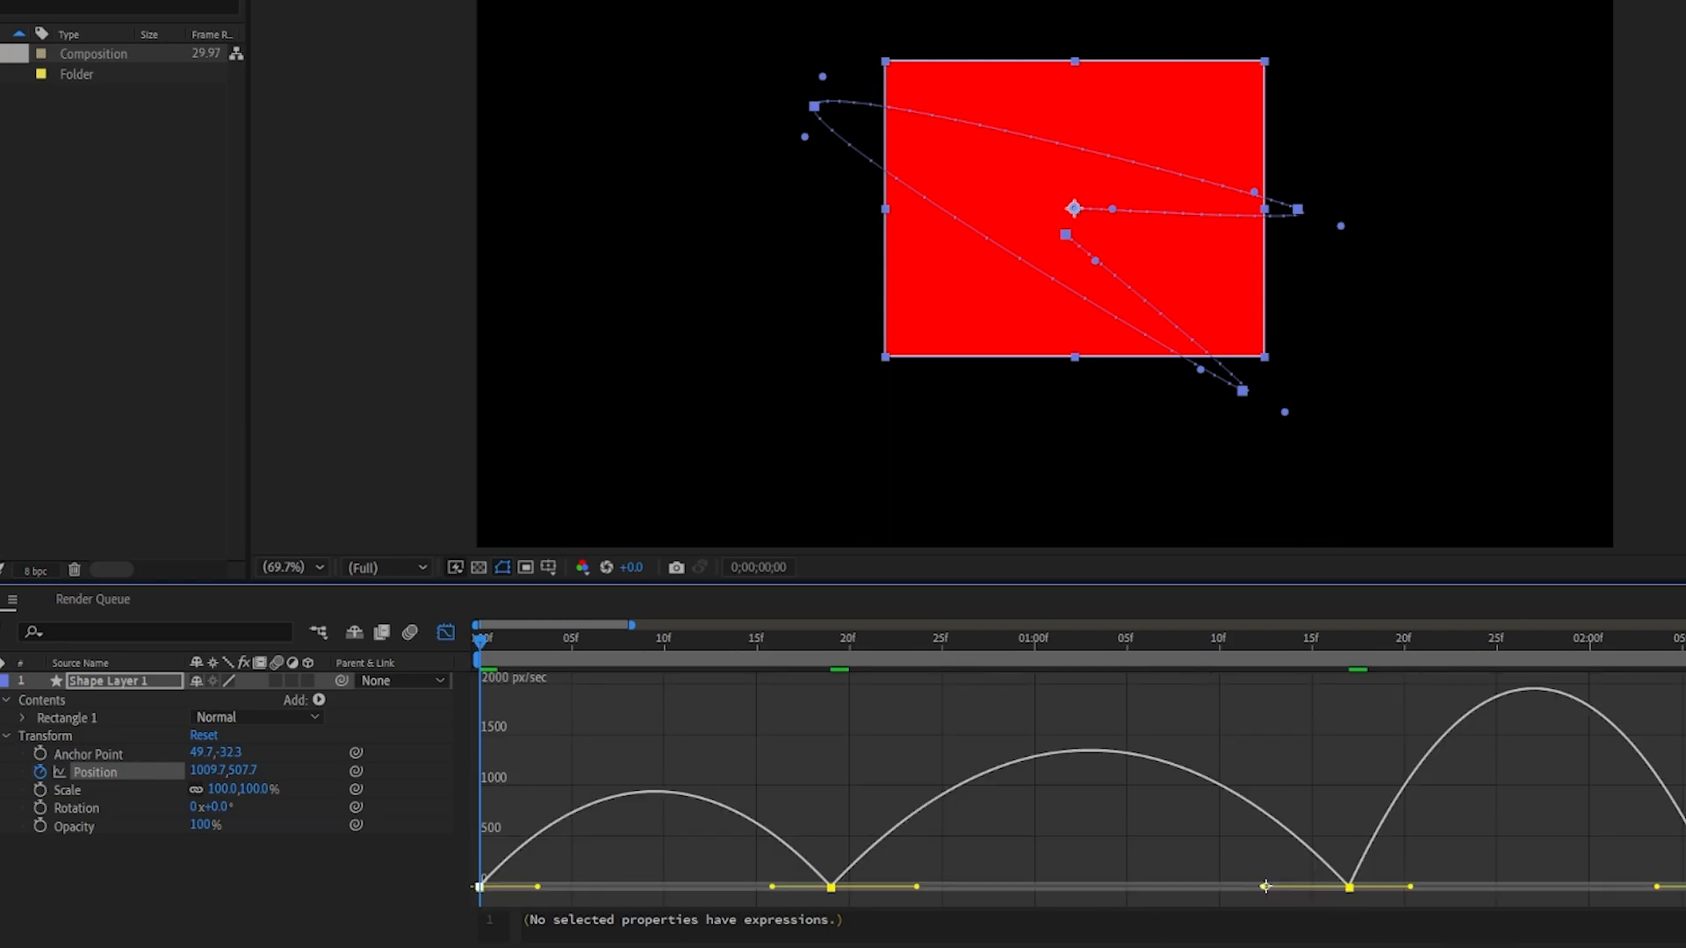
mouse_move(772, 887)
mouse_down()
mouse_move(808, 767)
mouse_move(760, 784)
mouse_move(775, 914)
mouse_up()
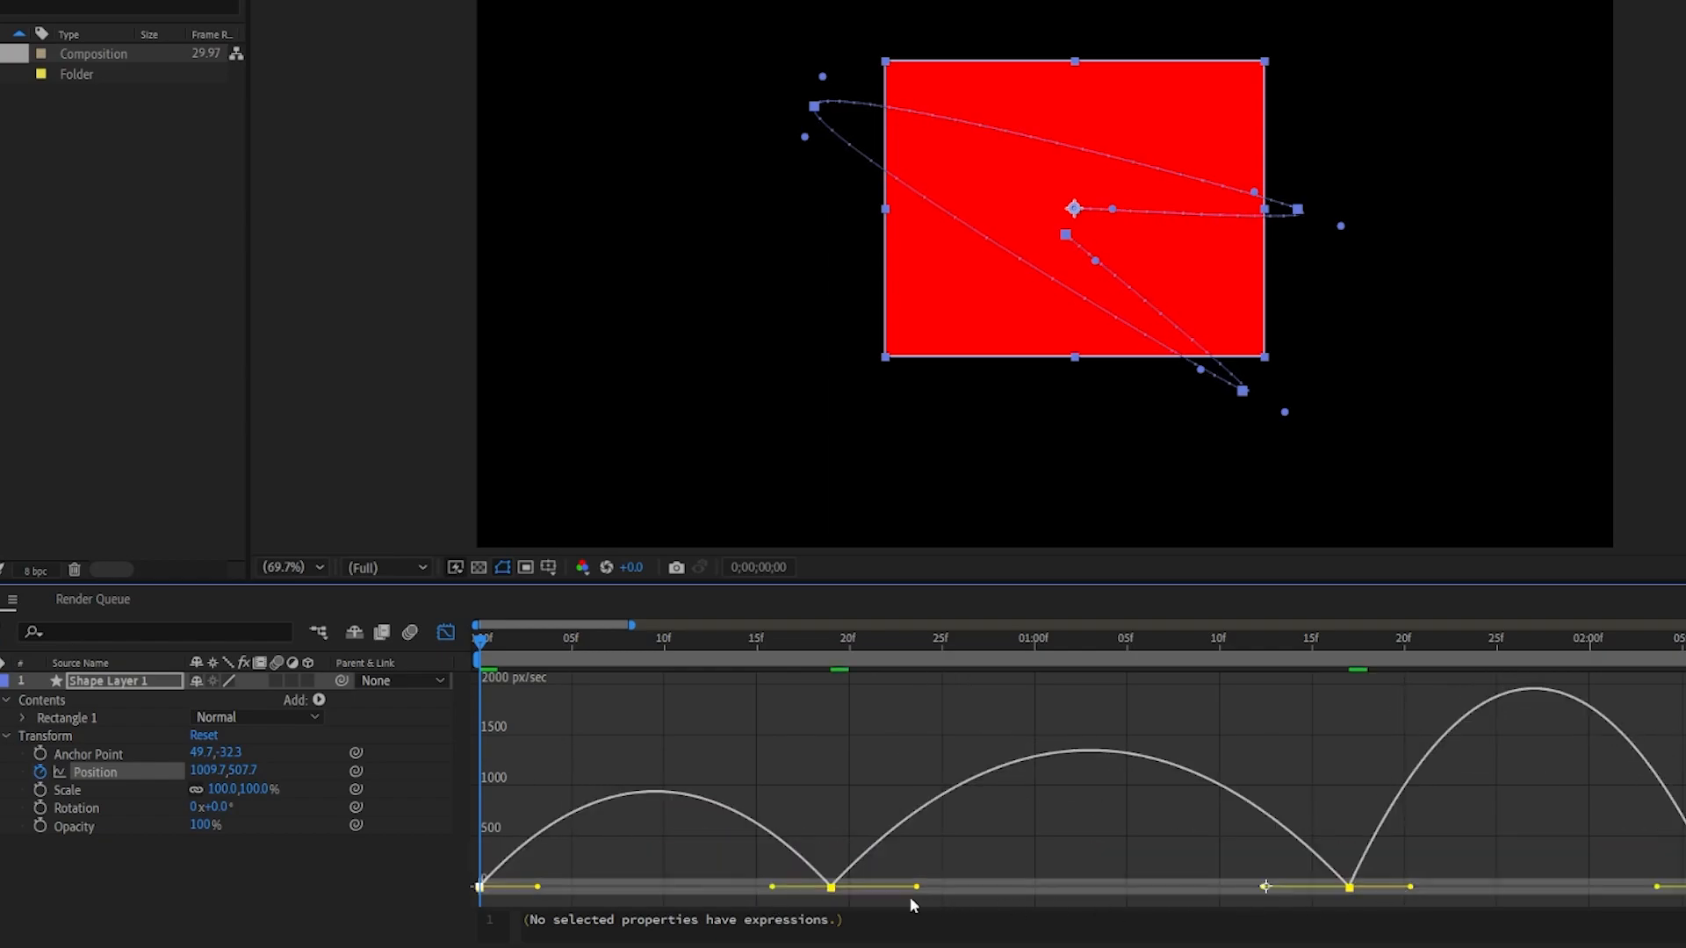
drag(773, 891, 800, 834)
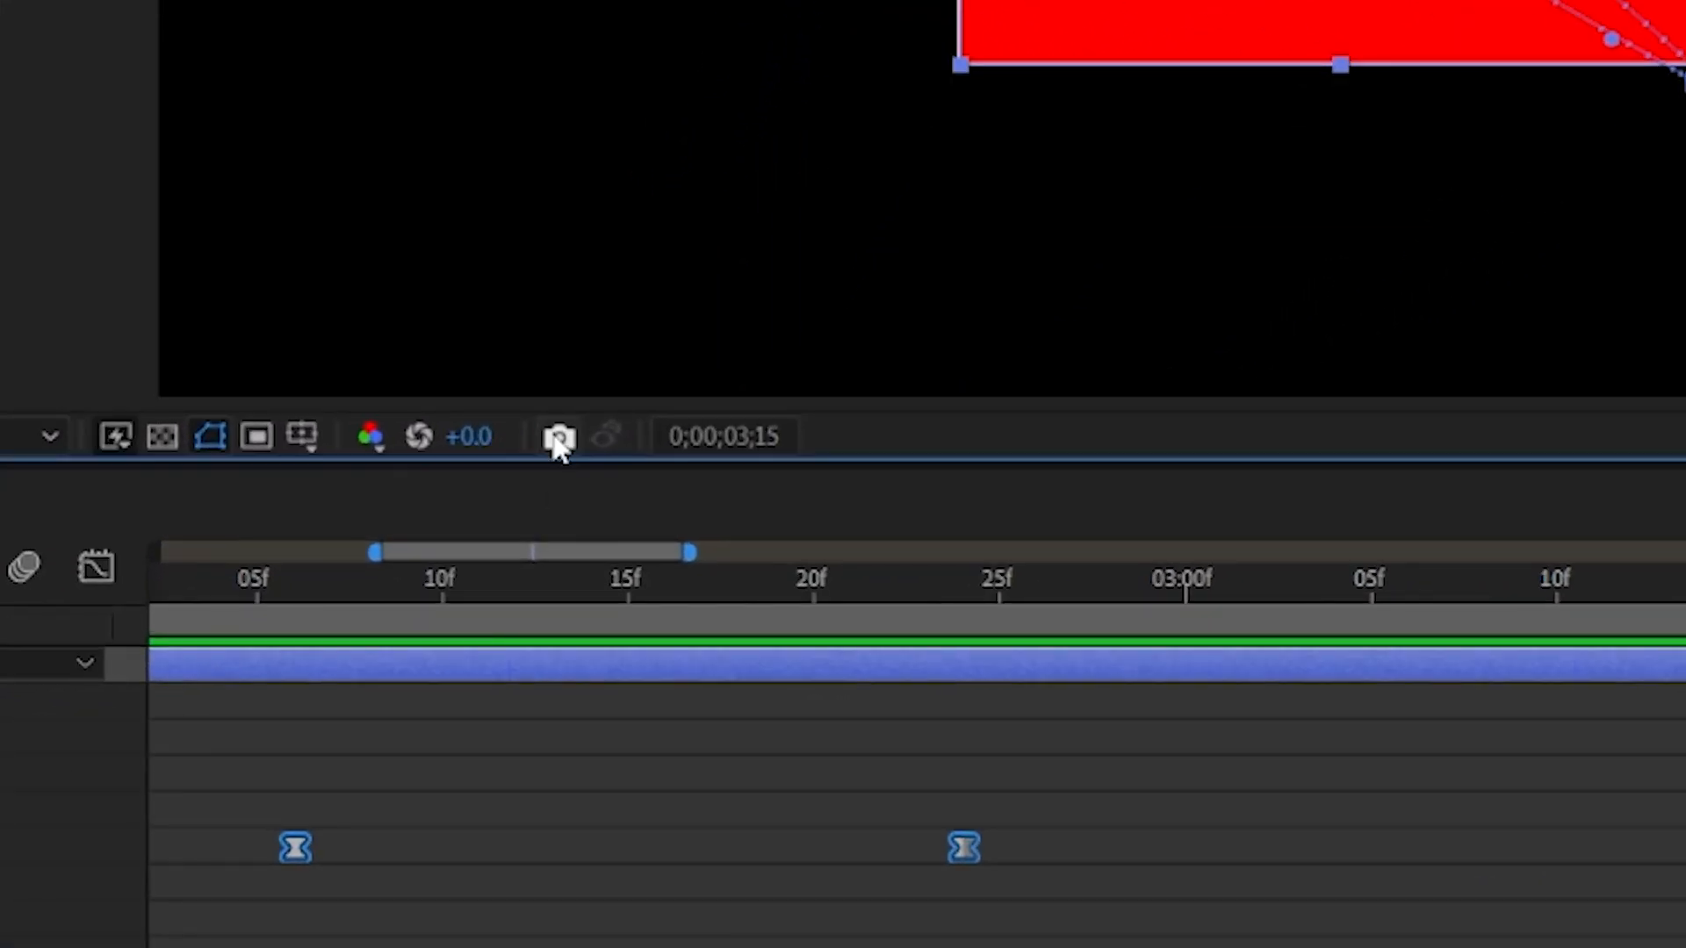
Step: Take a snapshot of the current frame, move to another frame, and compare it using Show Snapshot
click(558, 439)
click(628, 582)
click(450, 619)
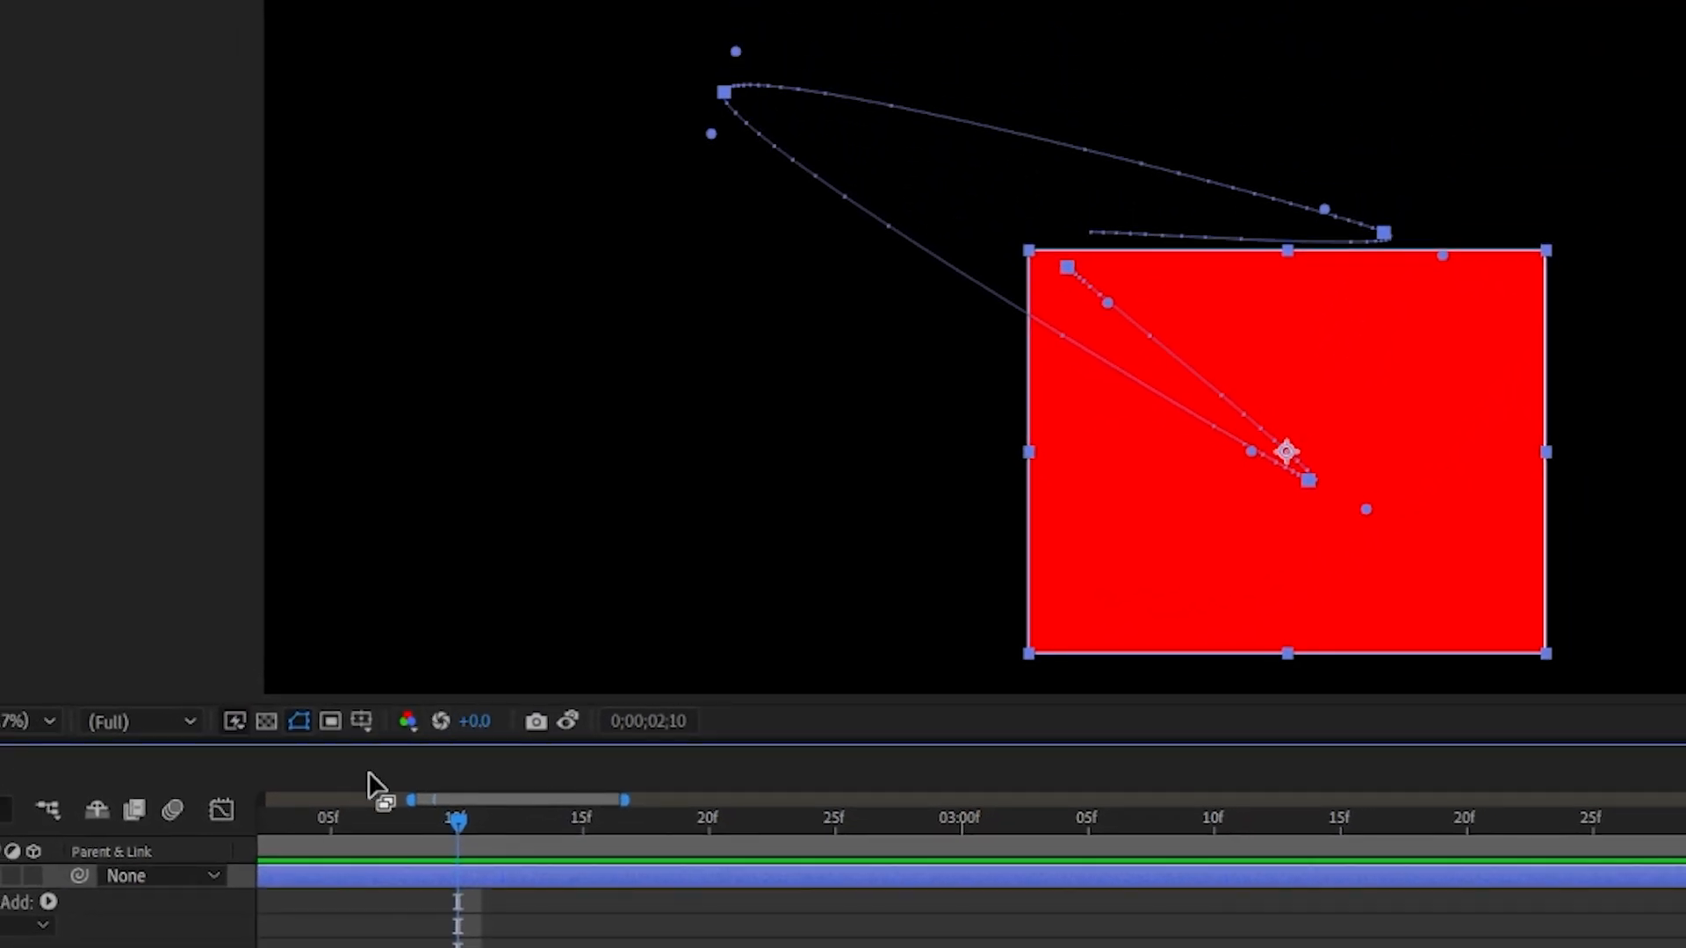
click(569, 724)
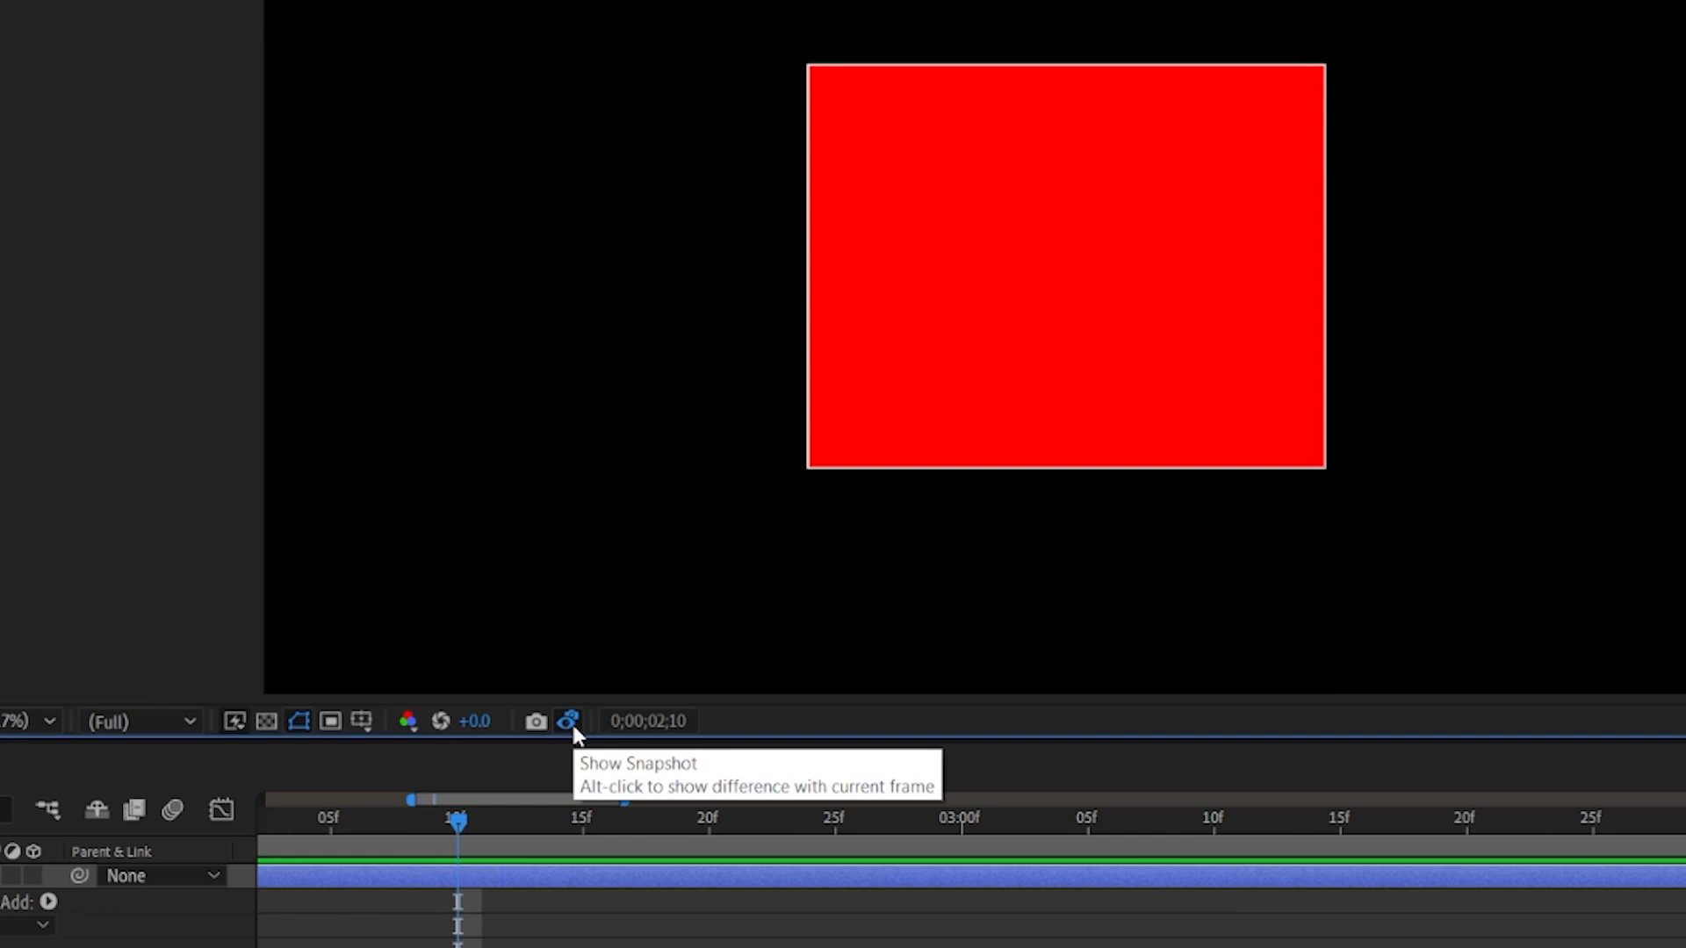
alt+click(571, 726)
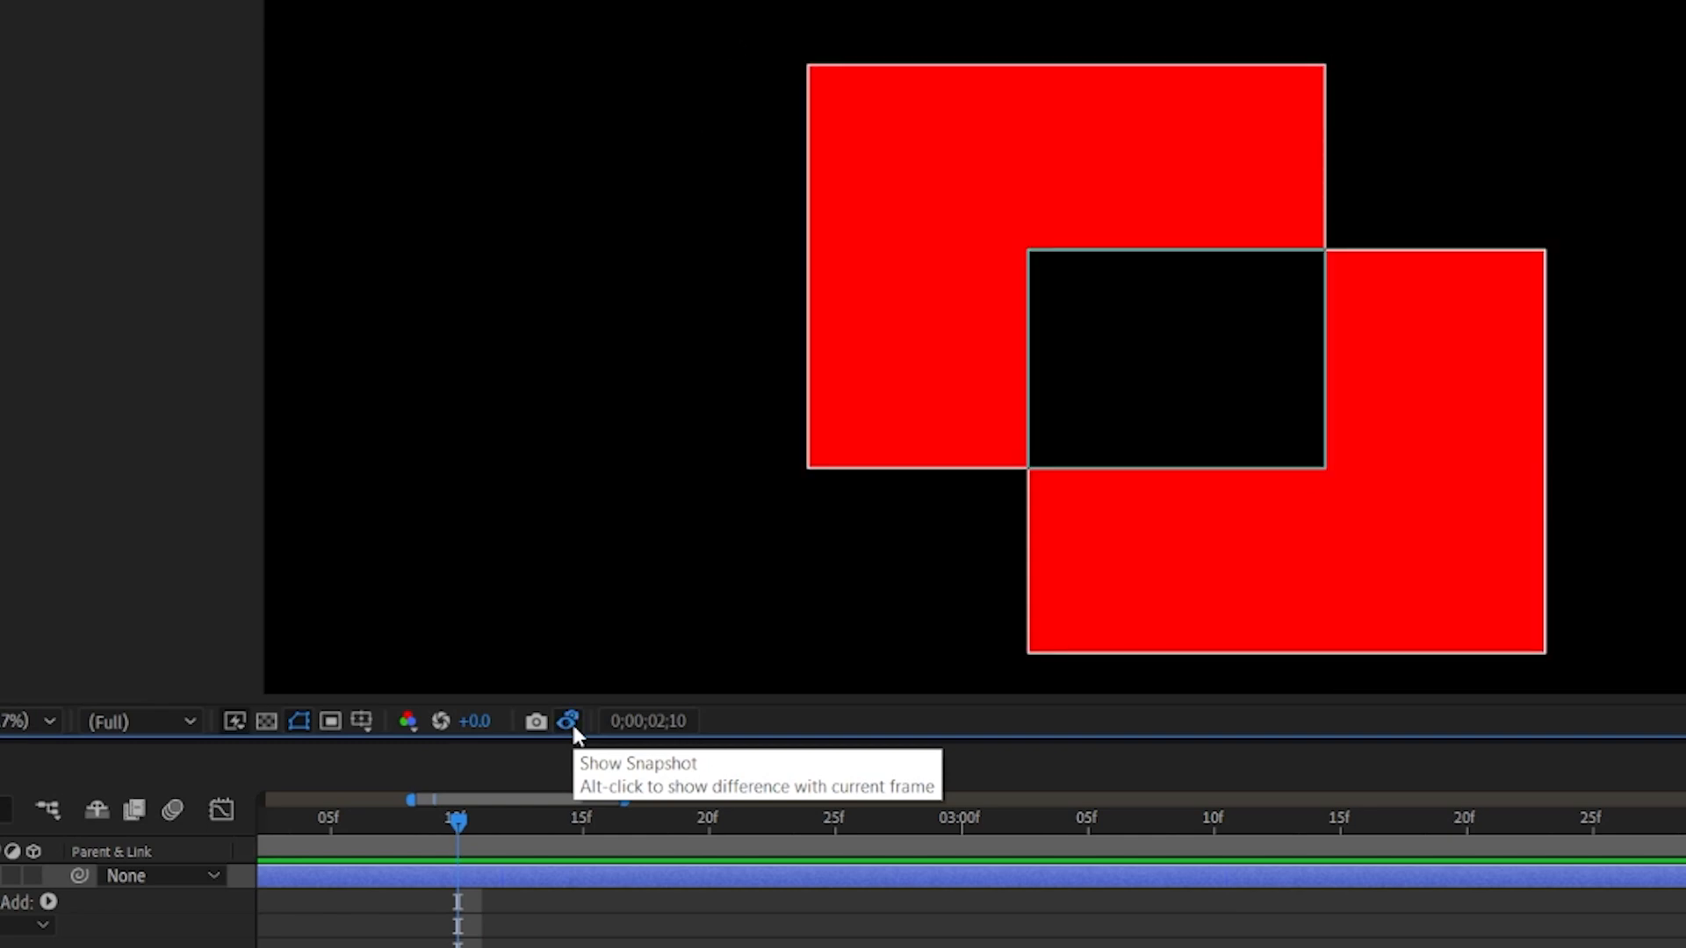
click(571, 726)
click(569, 722)
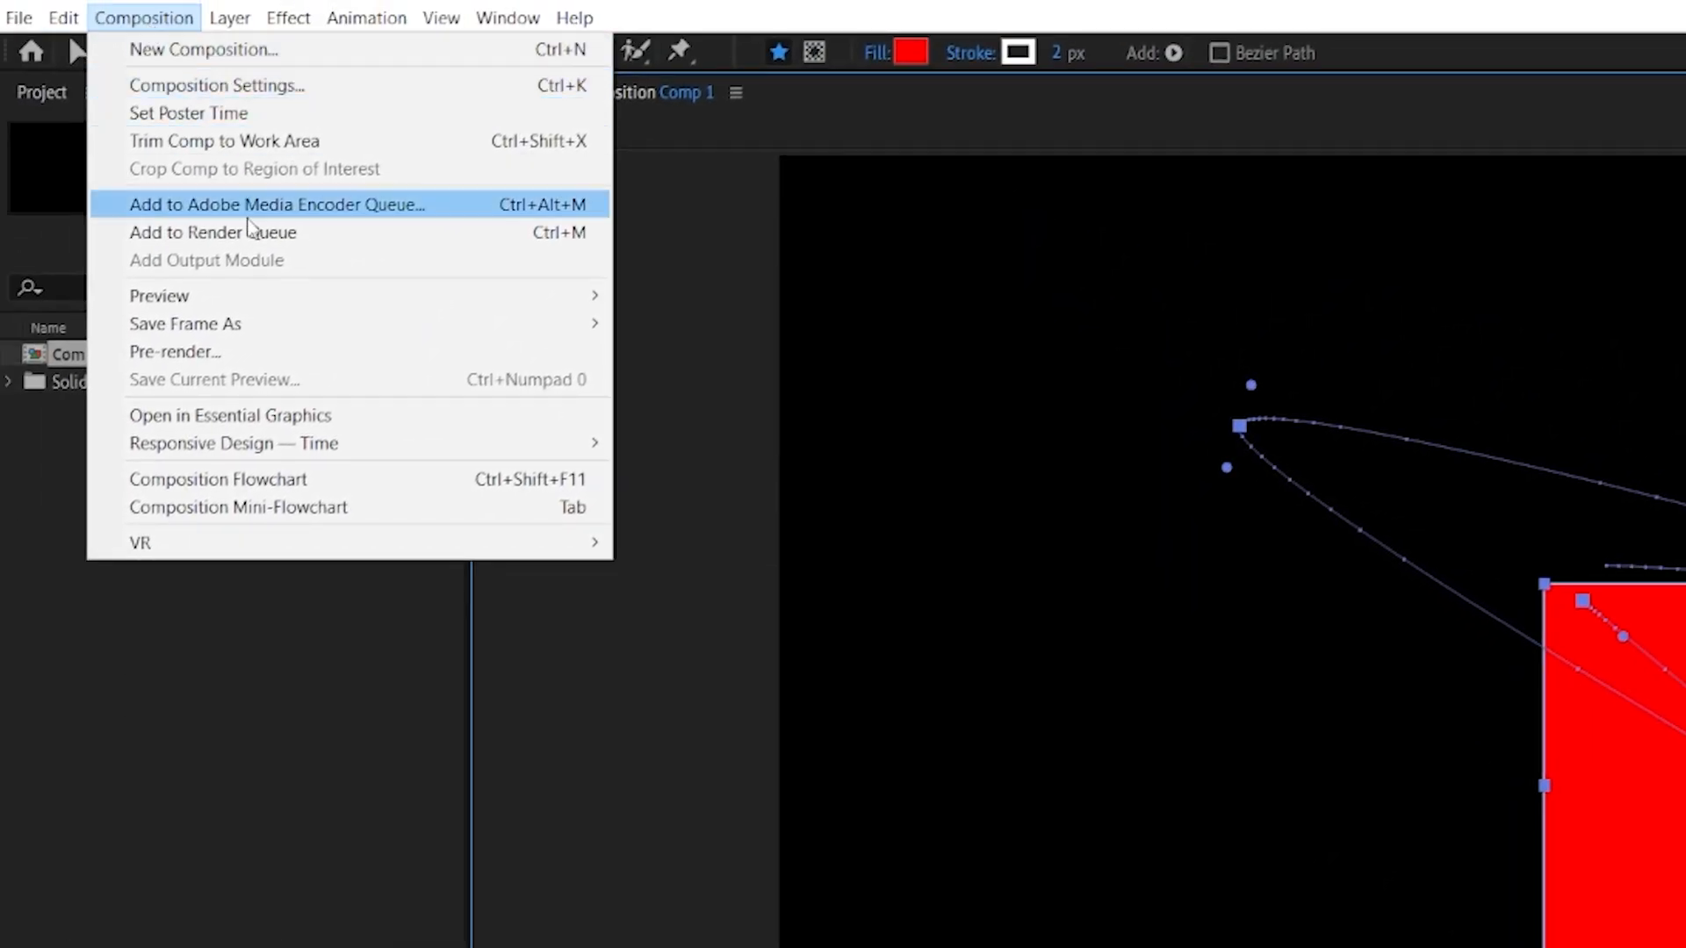
Step: Save the current composition frame as a file into the Downloads folder
mouse_move(277, 320)
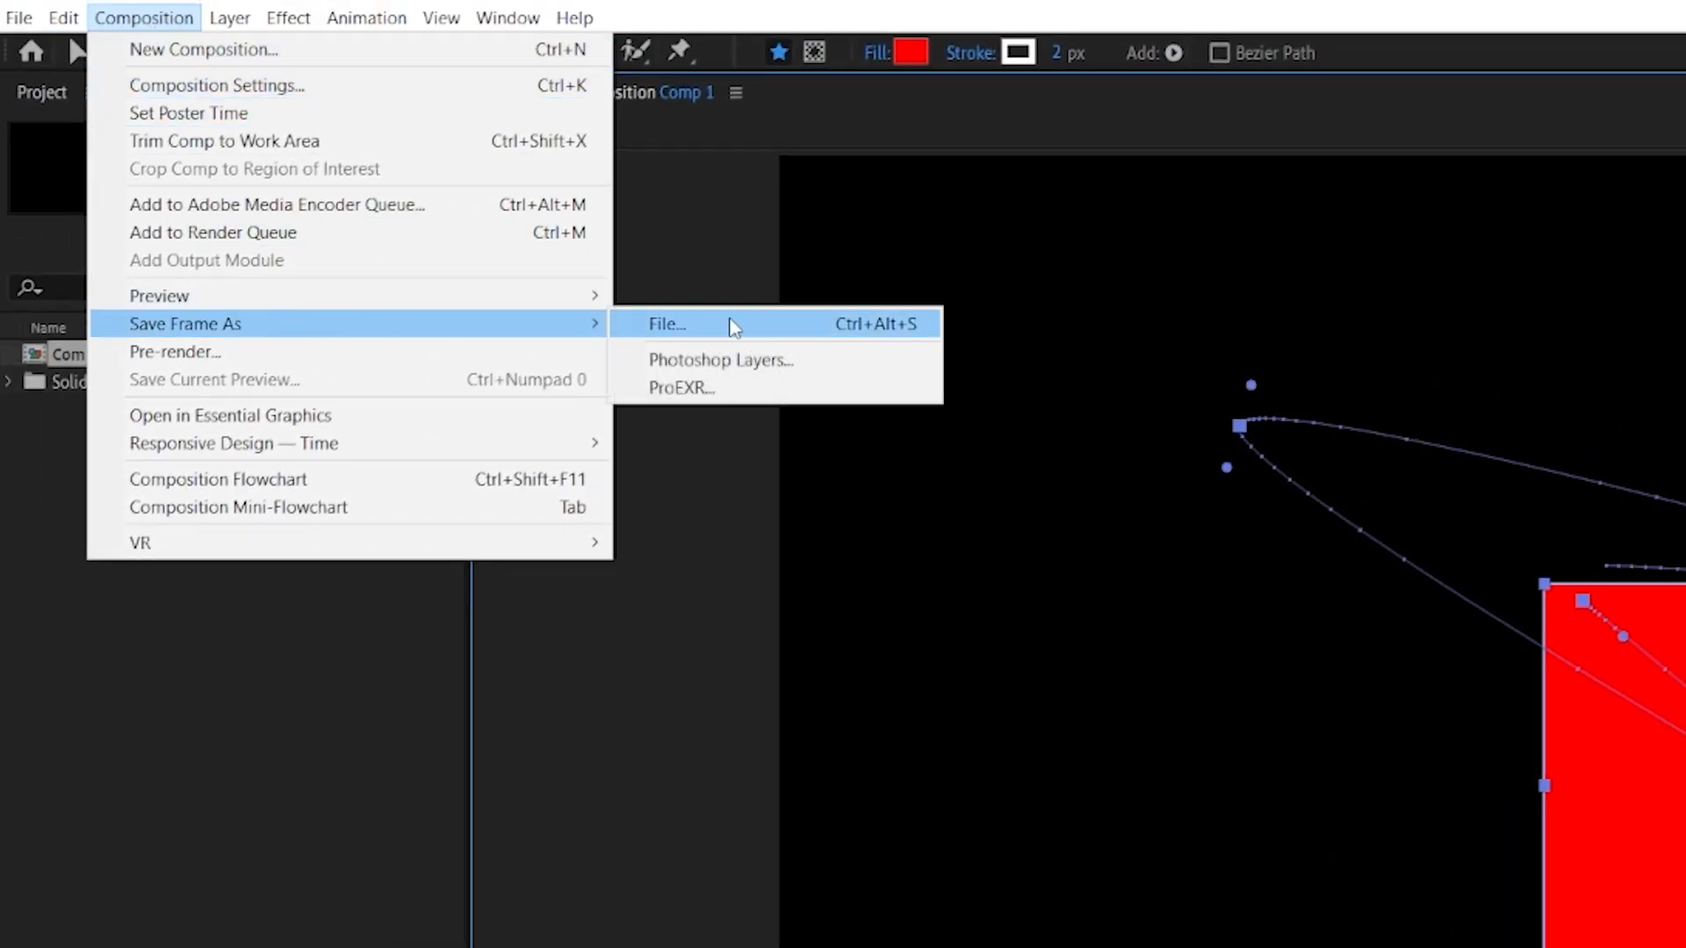
click(845, 324)
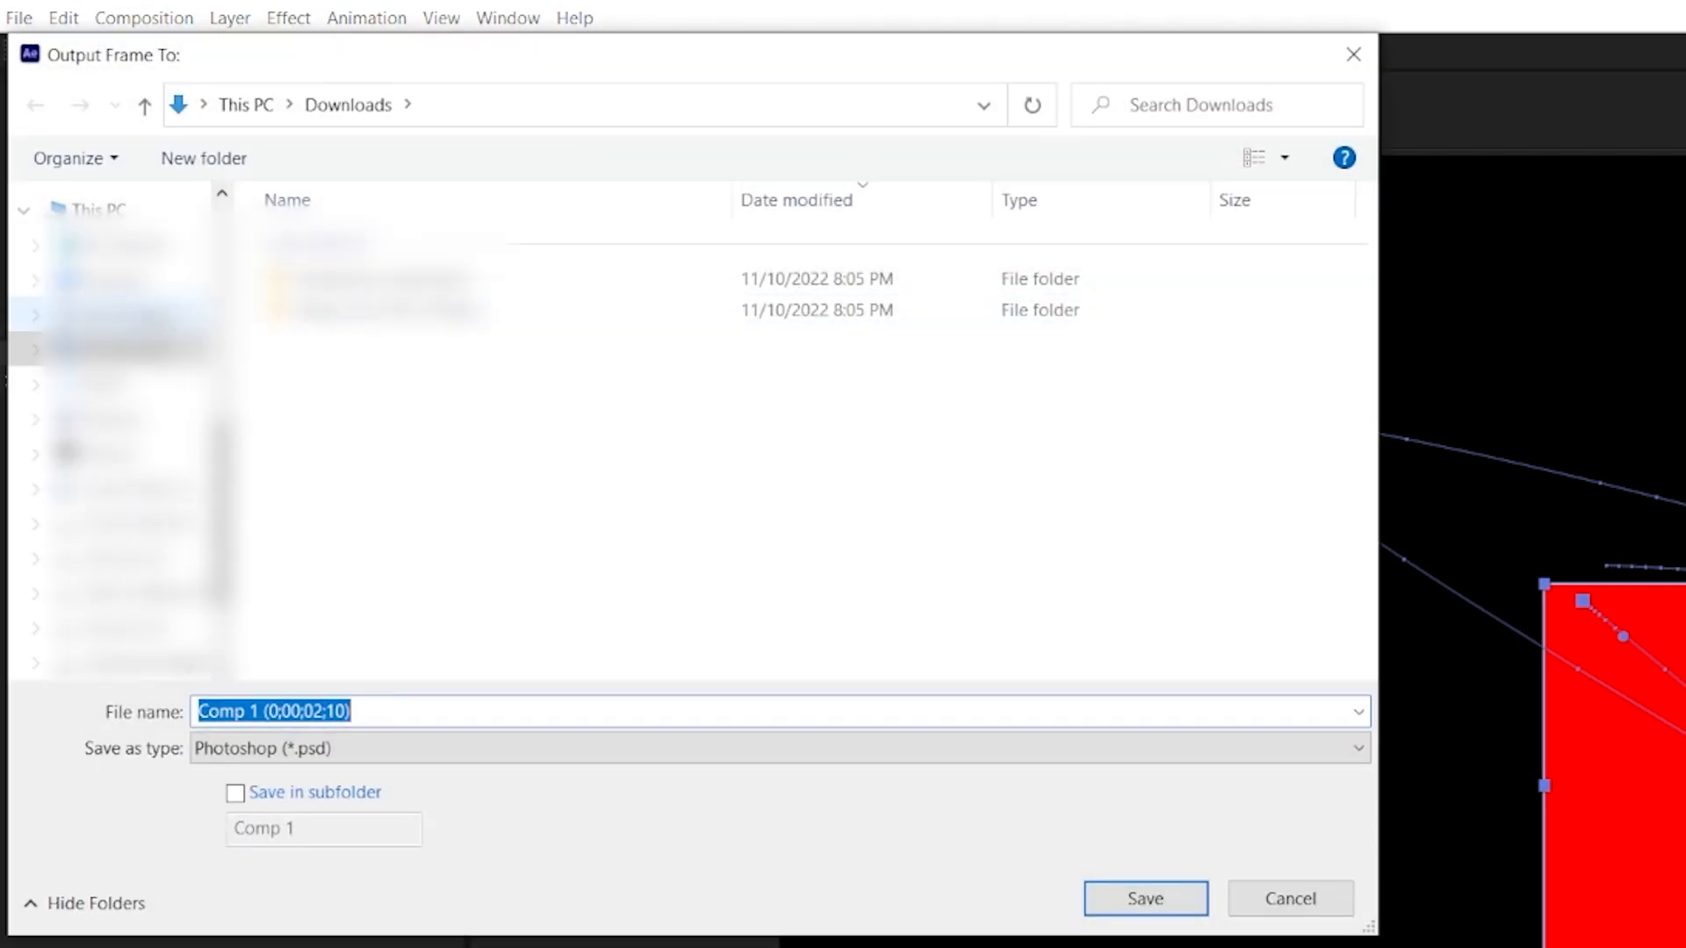
click(1146, 898)
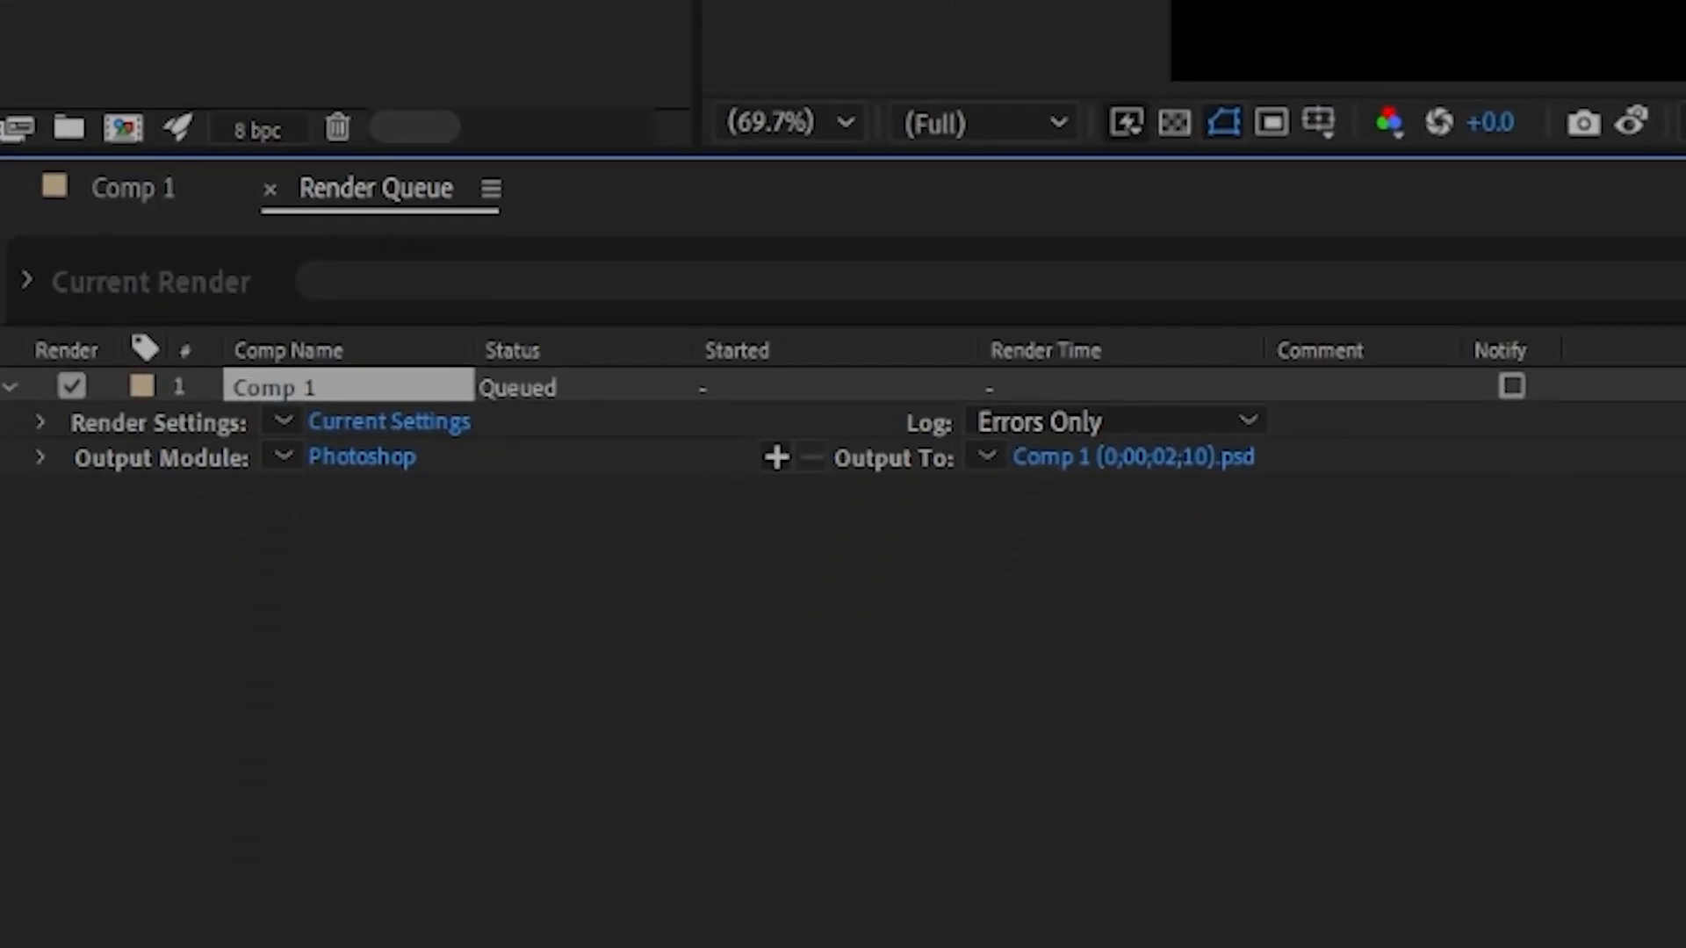
Step: Change the render queue output module format to PNG Sequence
click(374, 460)
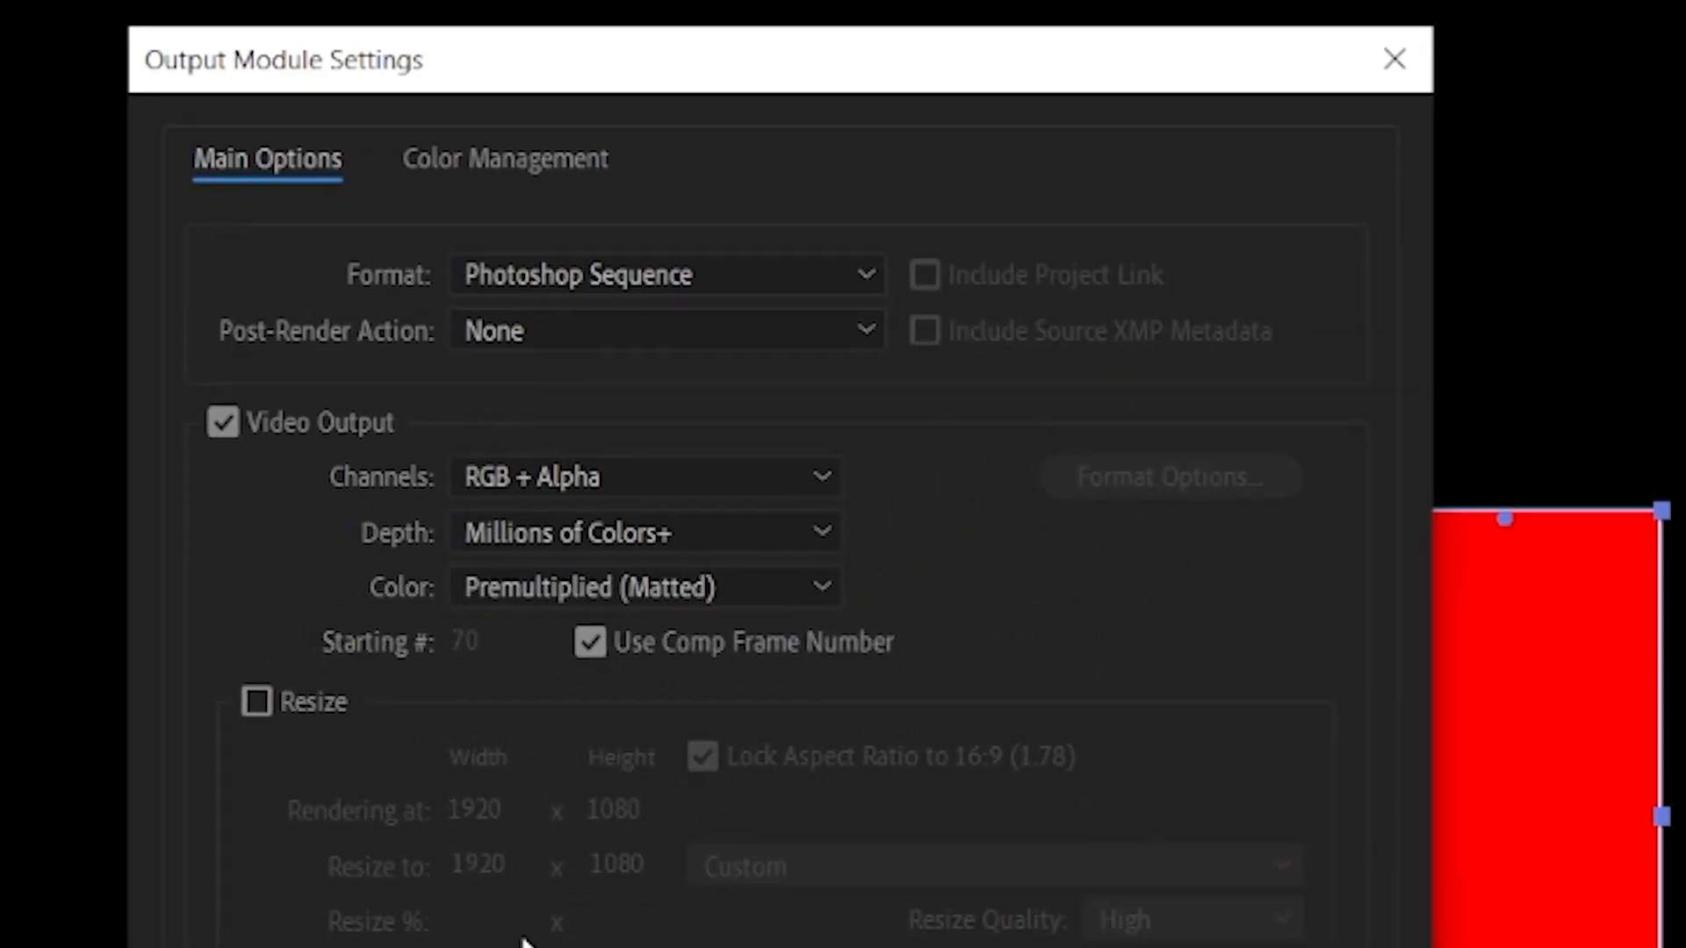
click(667, 279)
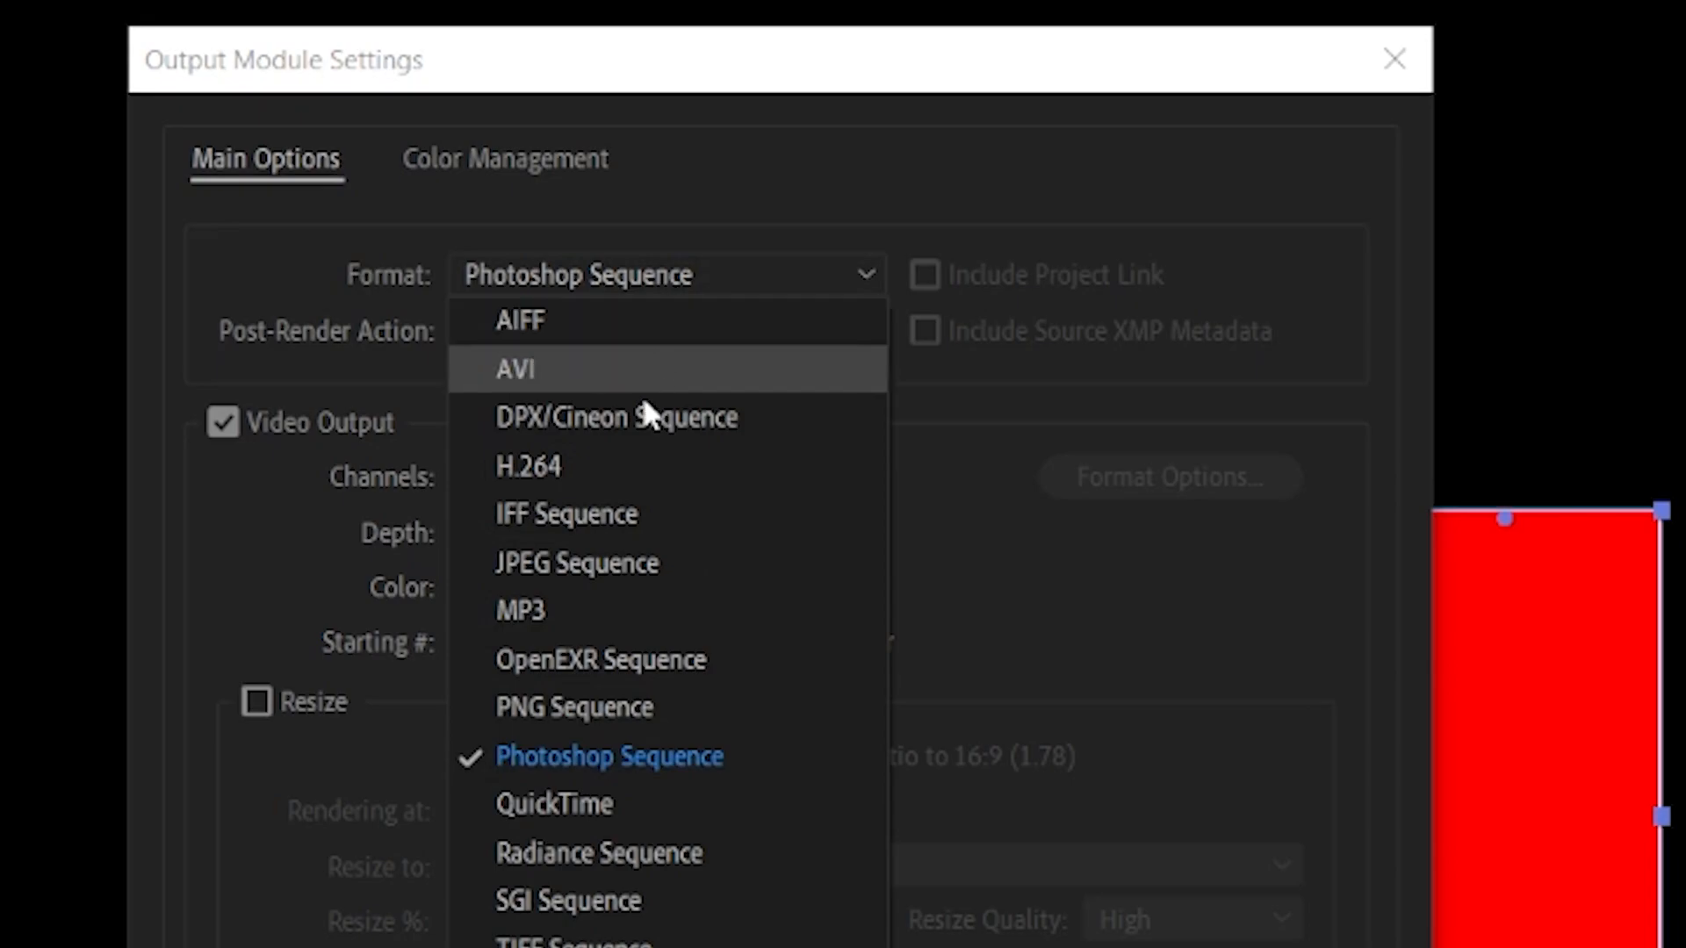
click(657, 718)
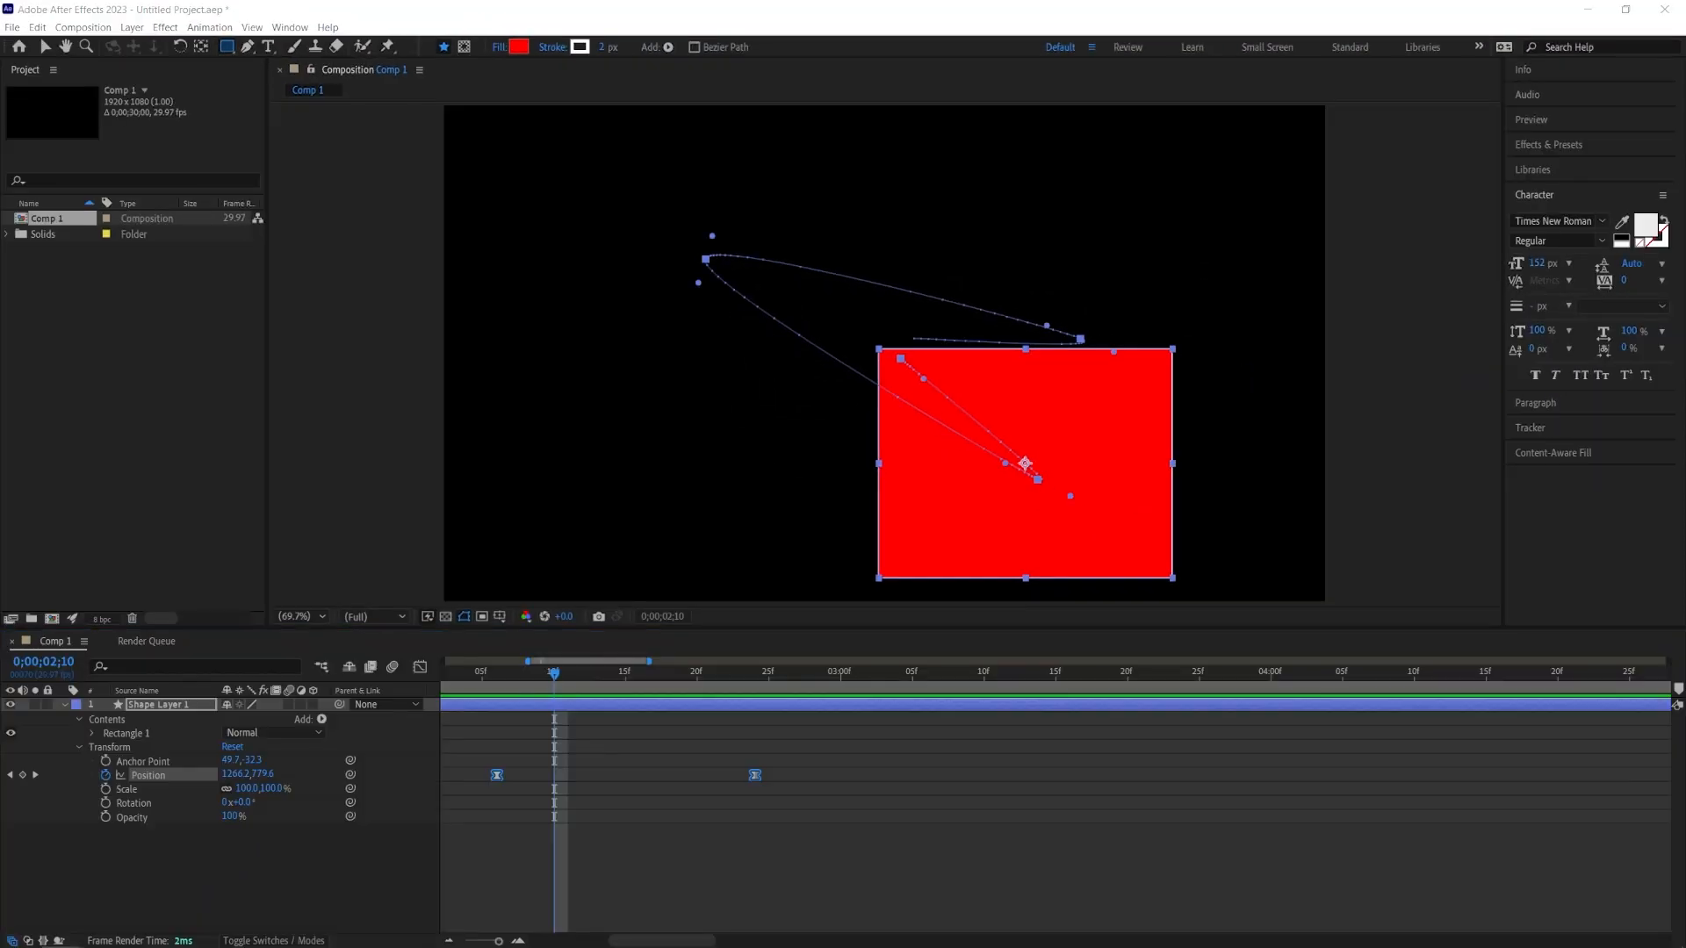
Step: Import the rendered PNG frame into the Project panel
drag(835, 323, 131, 377)
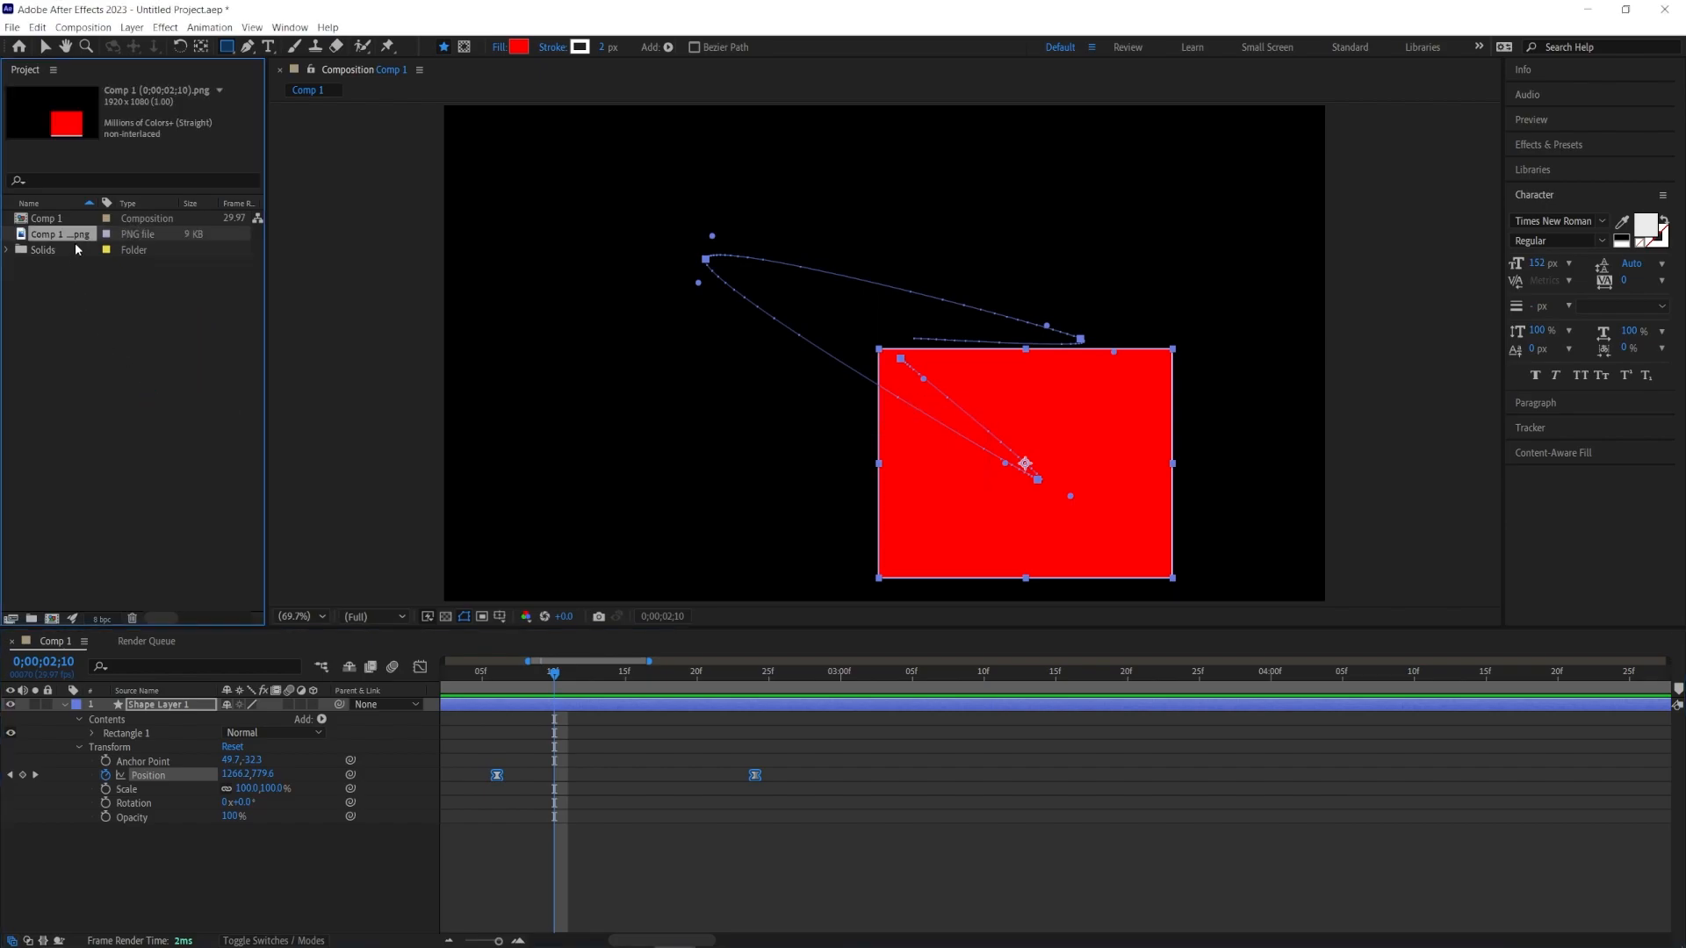
drag(152, 681, 117, 700)
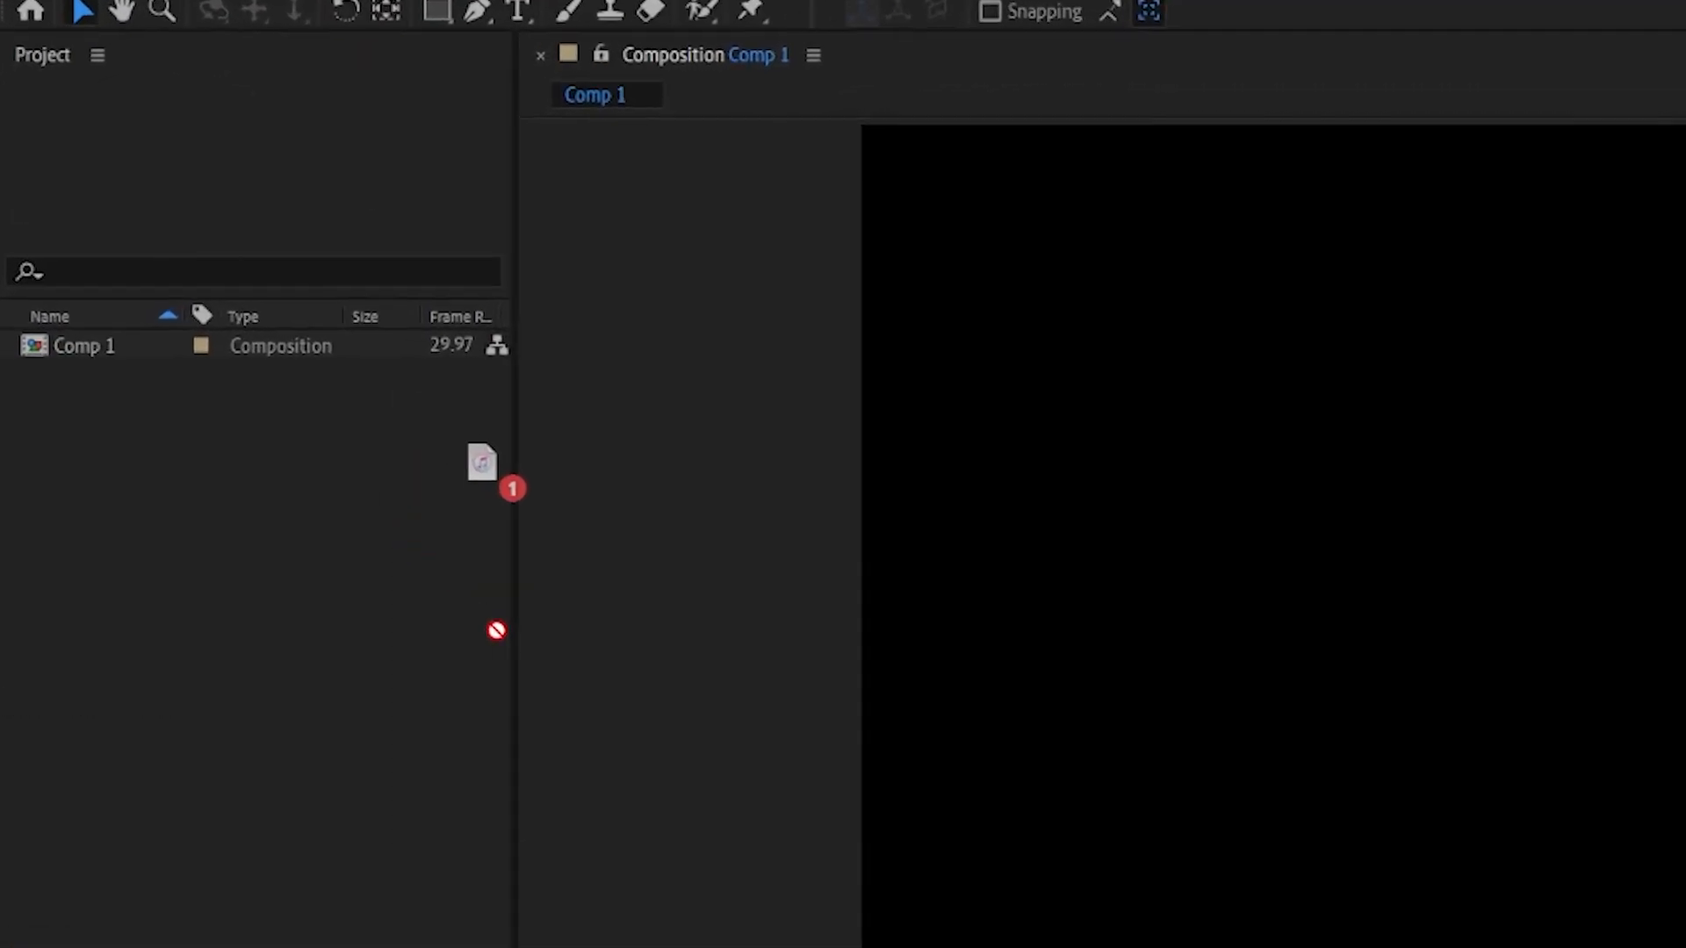
Step: Add the audio file to the composition and convert its audio to keyframes
drag(254, 364, 232, 375)
drag(167, 13, 685, 588)
right_click(535, 293)
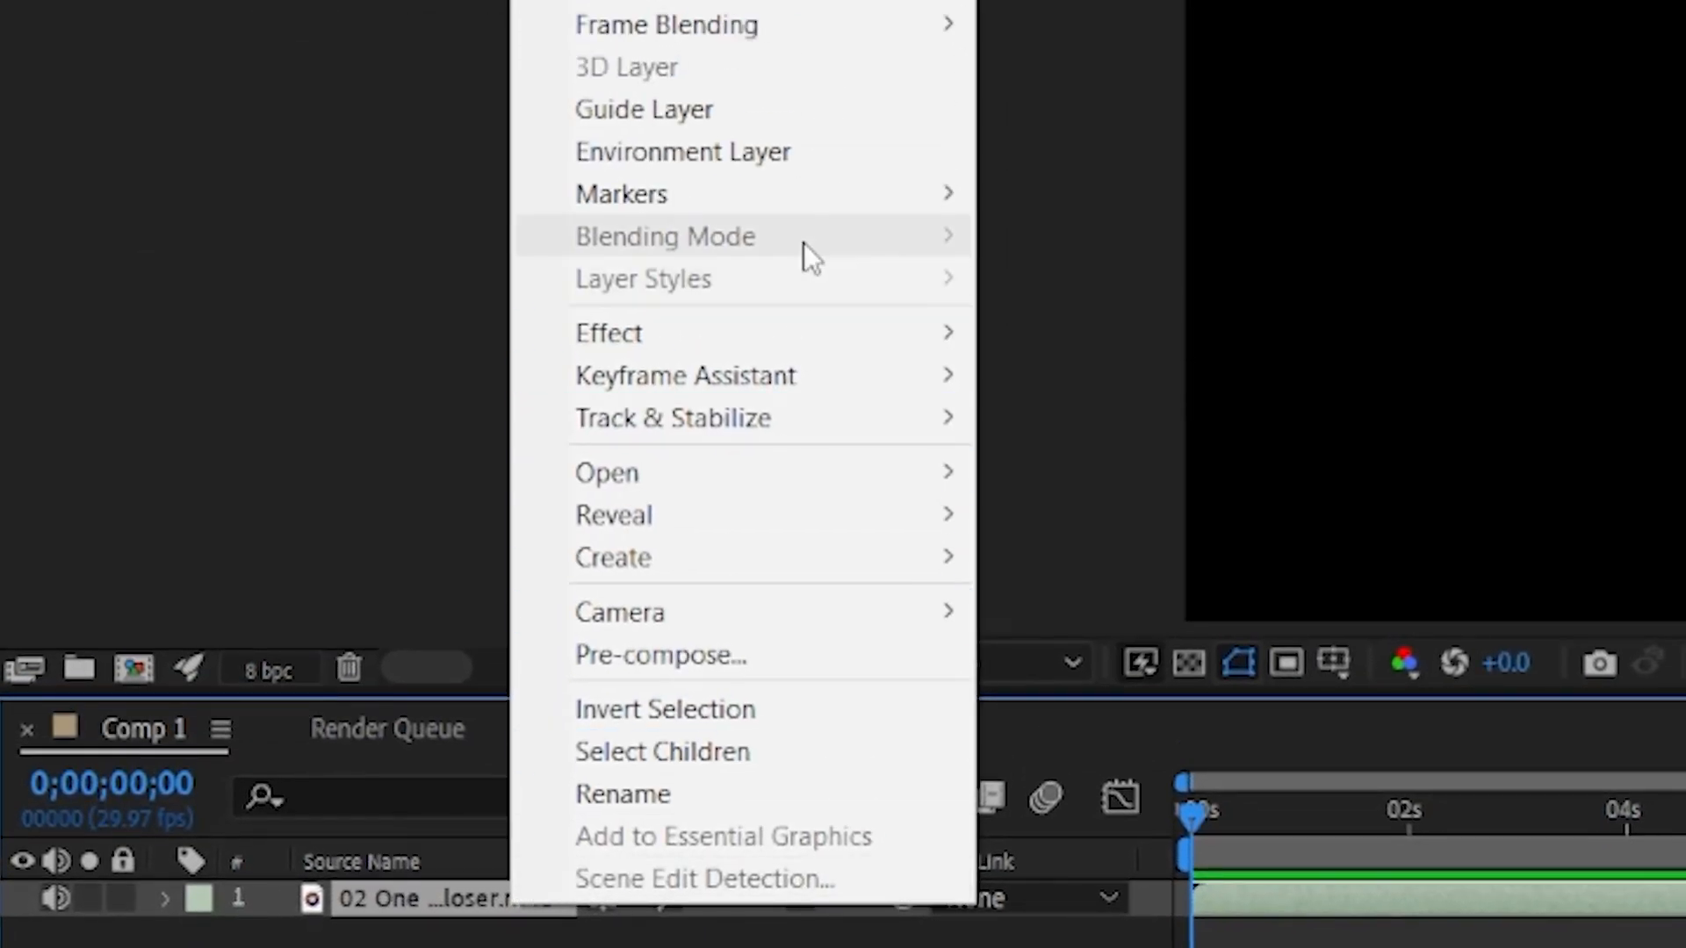
mouse_move(826, 380)
click(1227, 383)
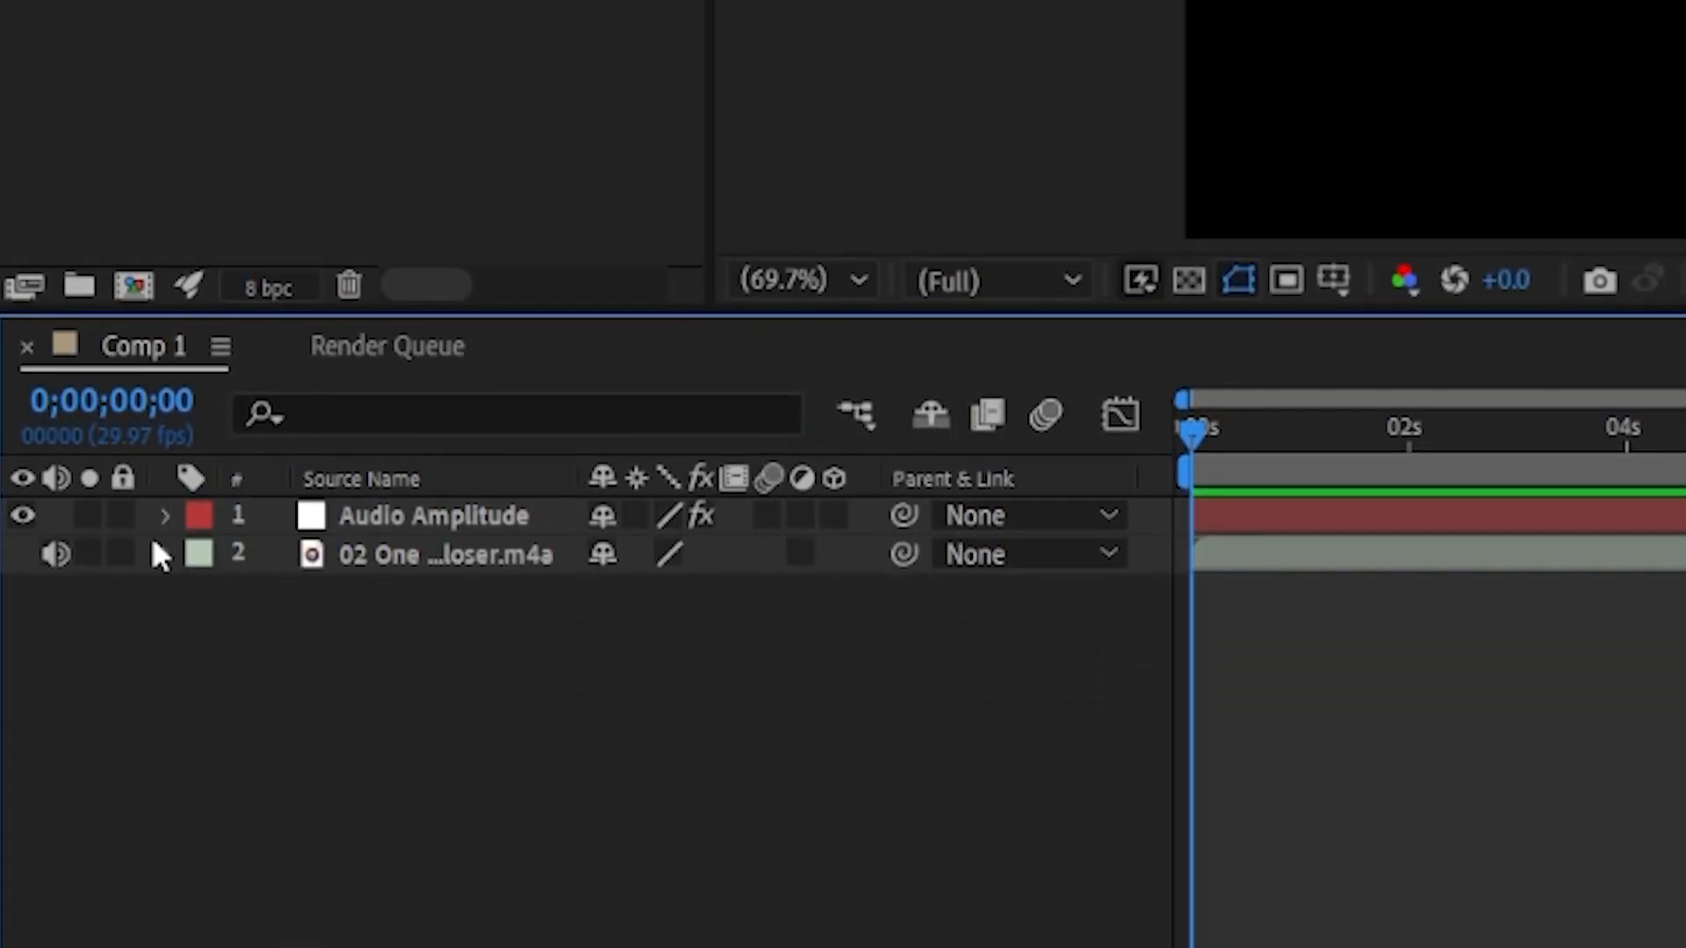
Step: Expand the Audio Amplitude layer's Both Channels slider and inspect its keyframes in the graph editor
click(165, 516)
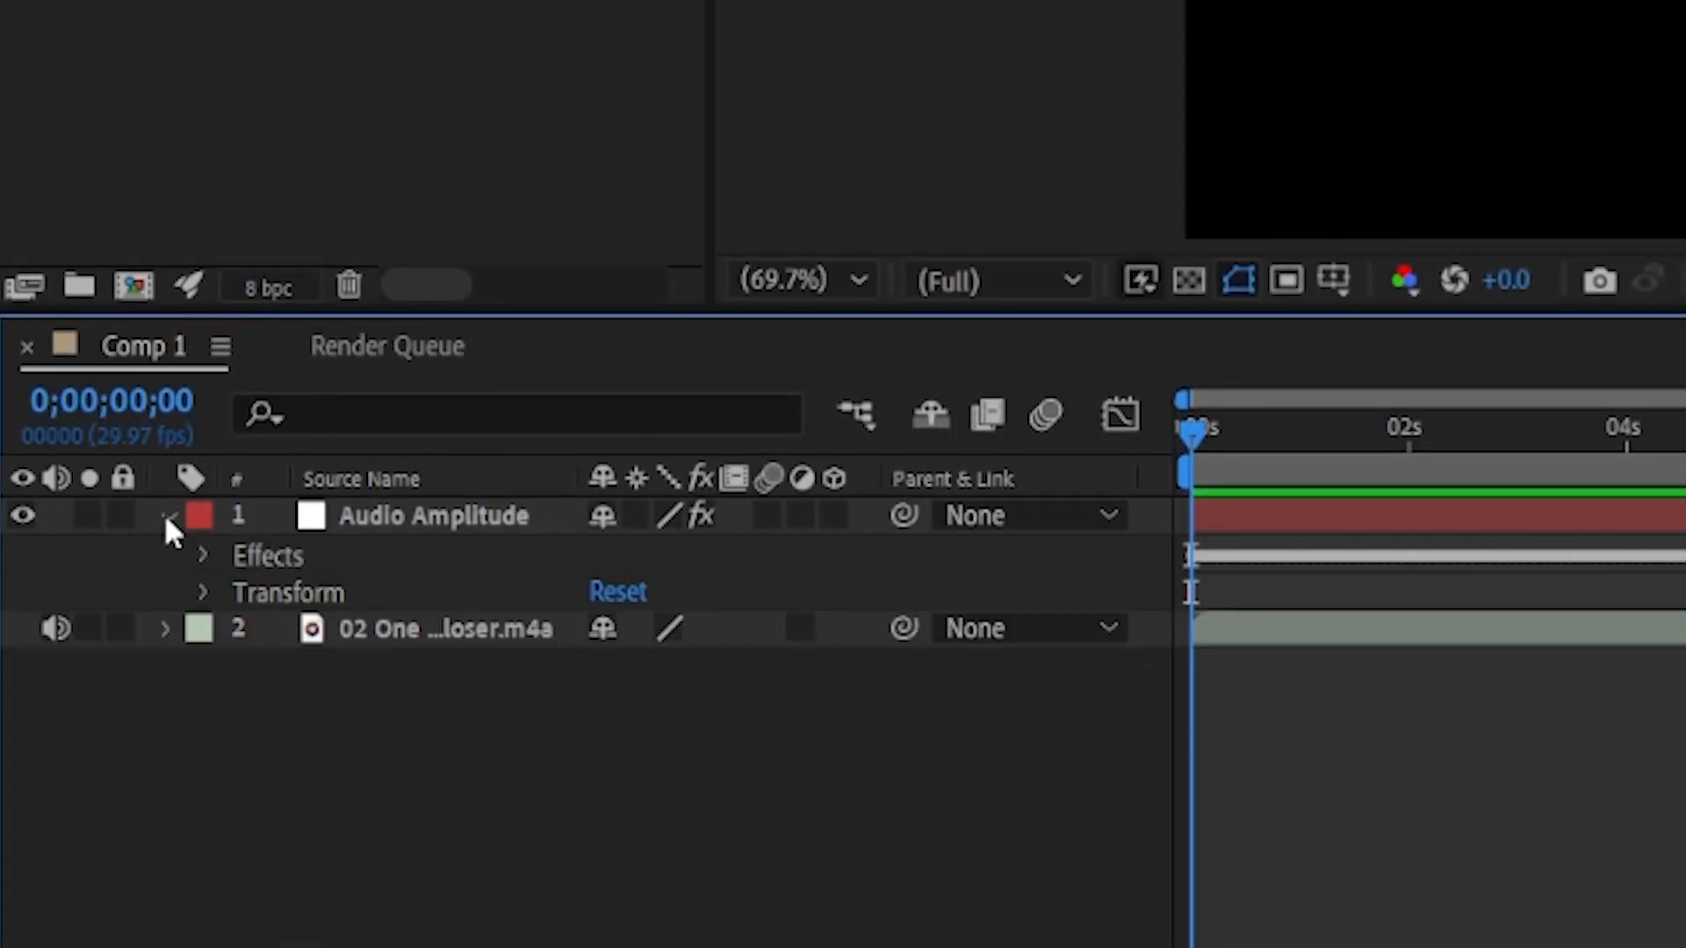
click(196, 555)
click(240, 670)
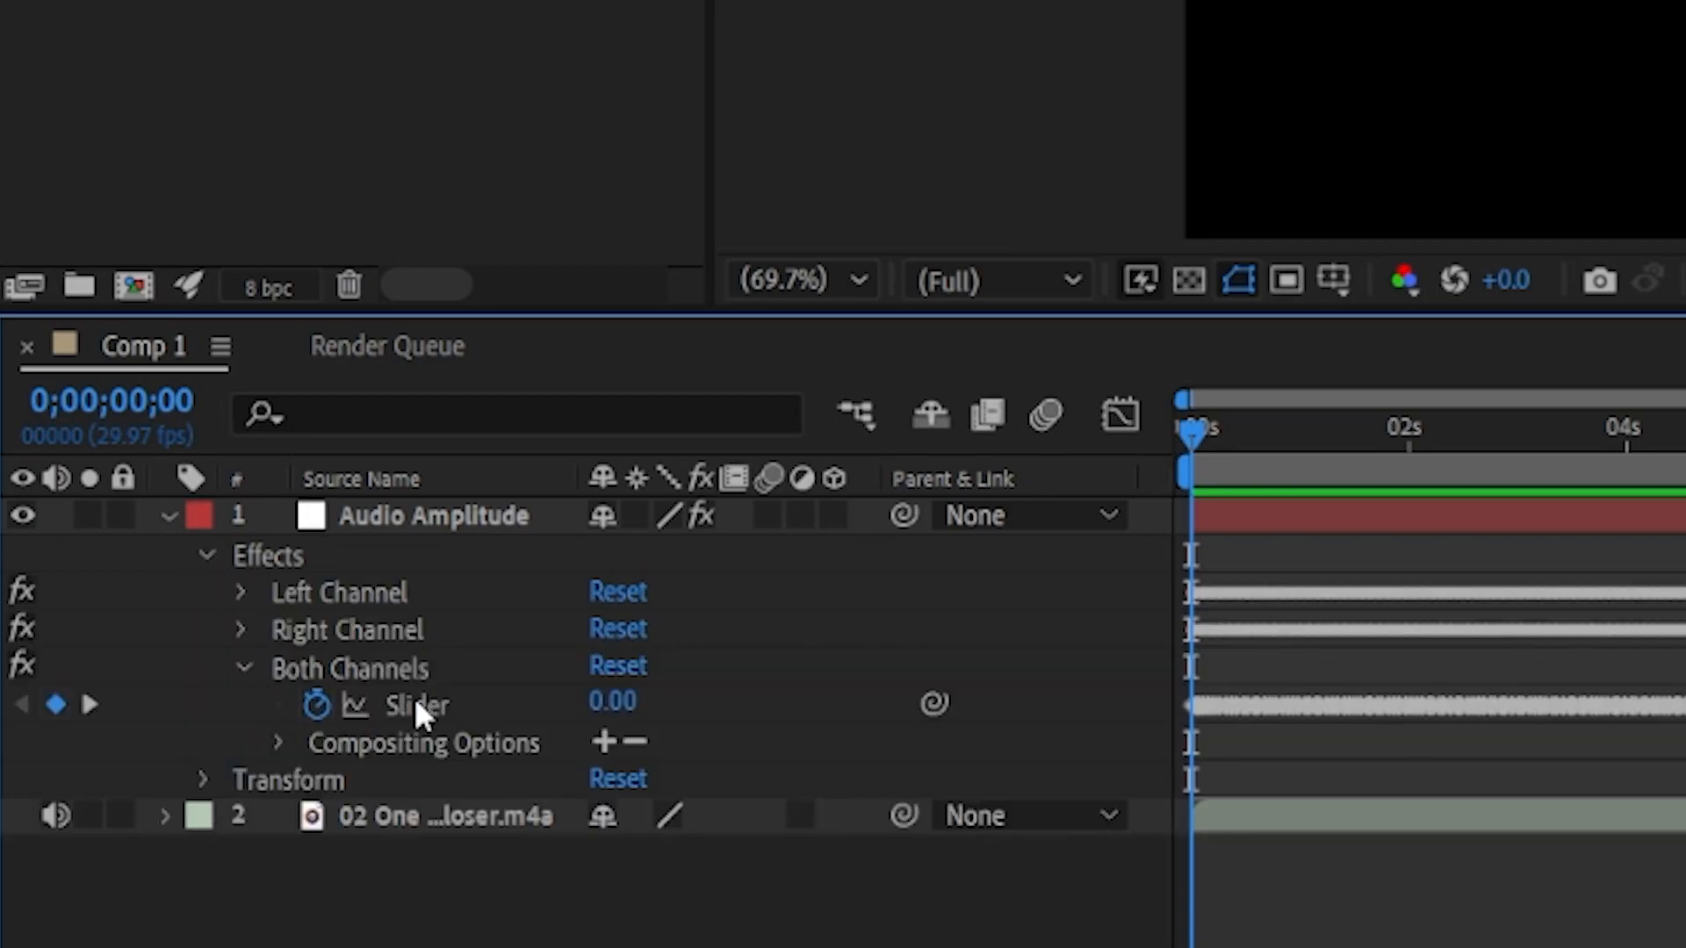
click(414, 703)
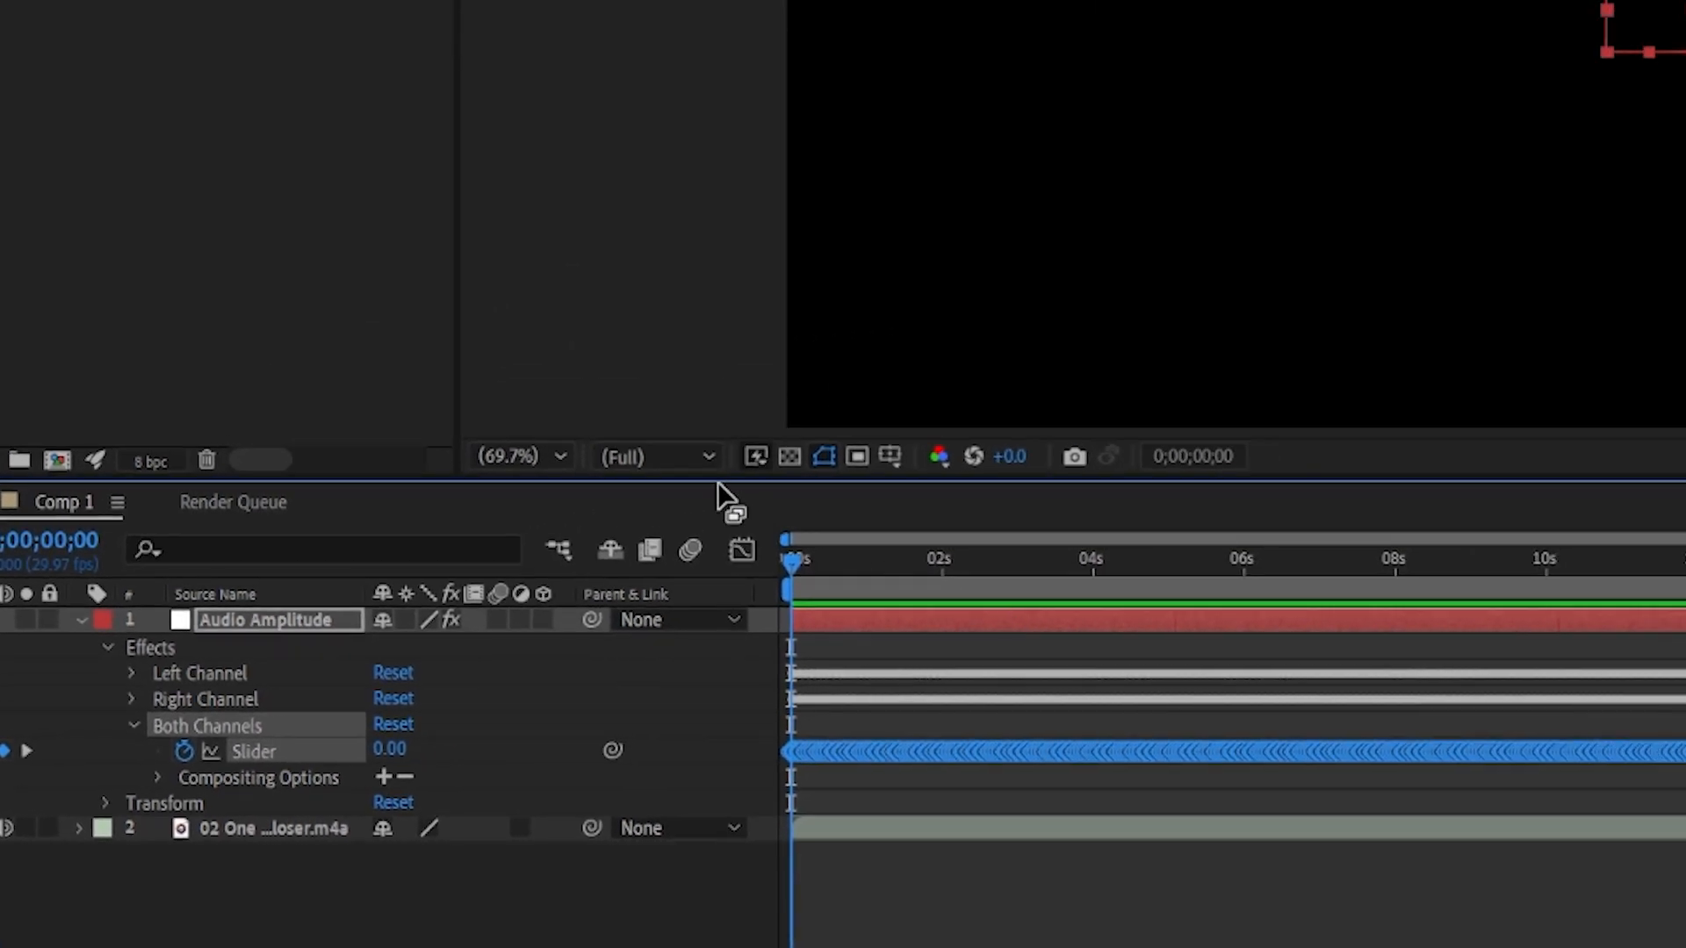
click(737, 551)
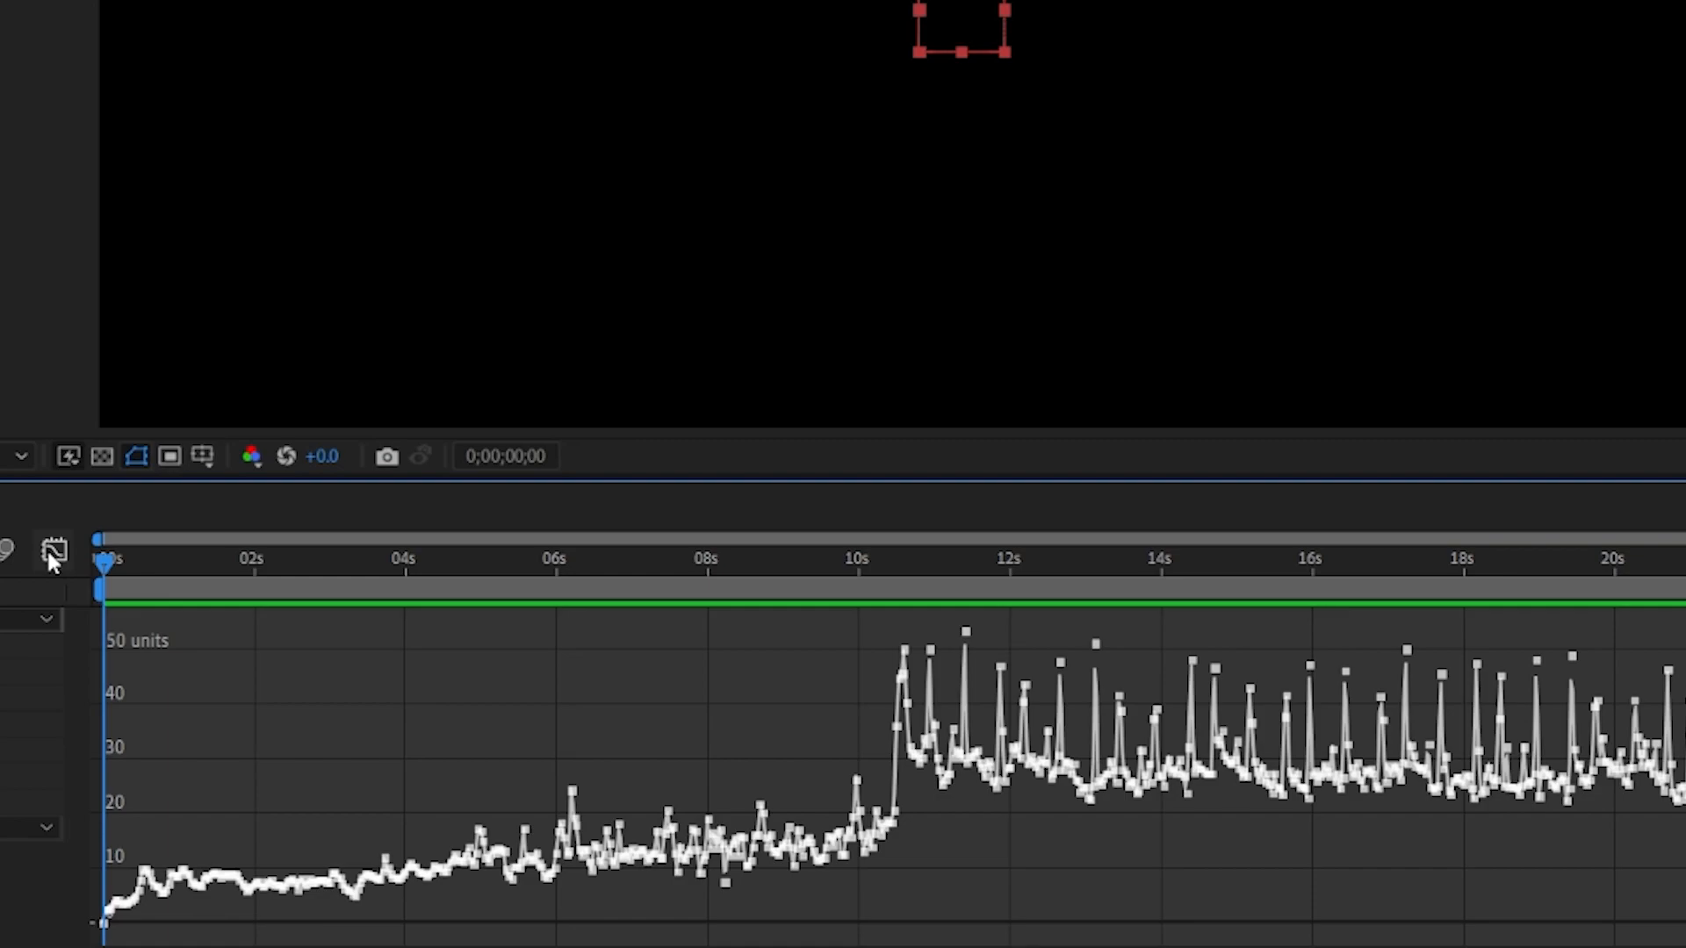
click(53, 551)
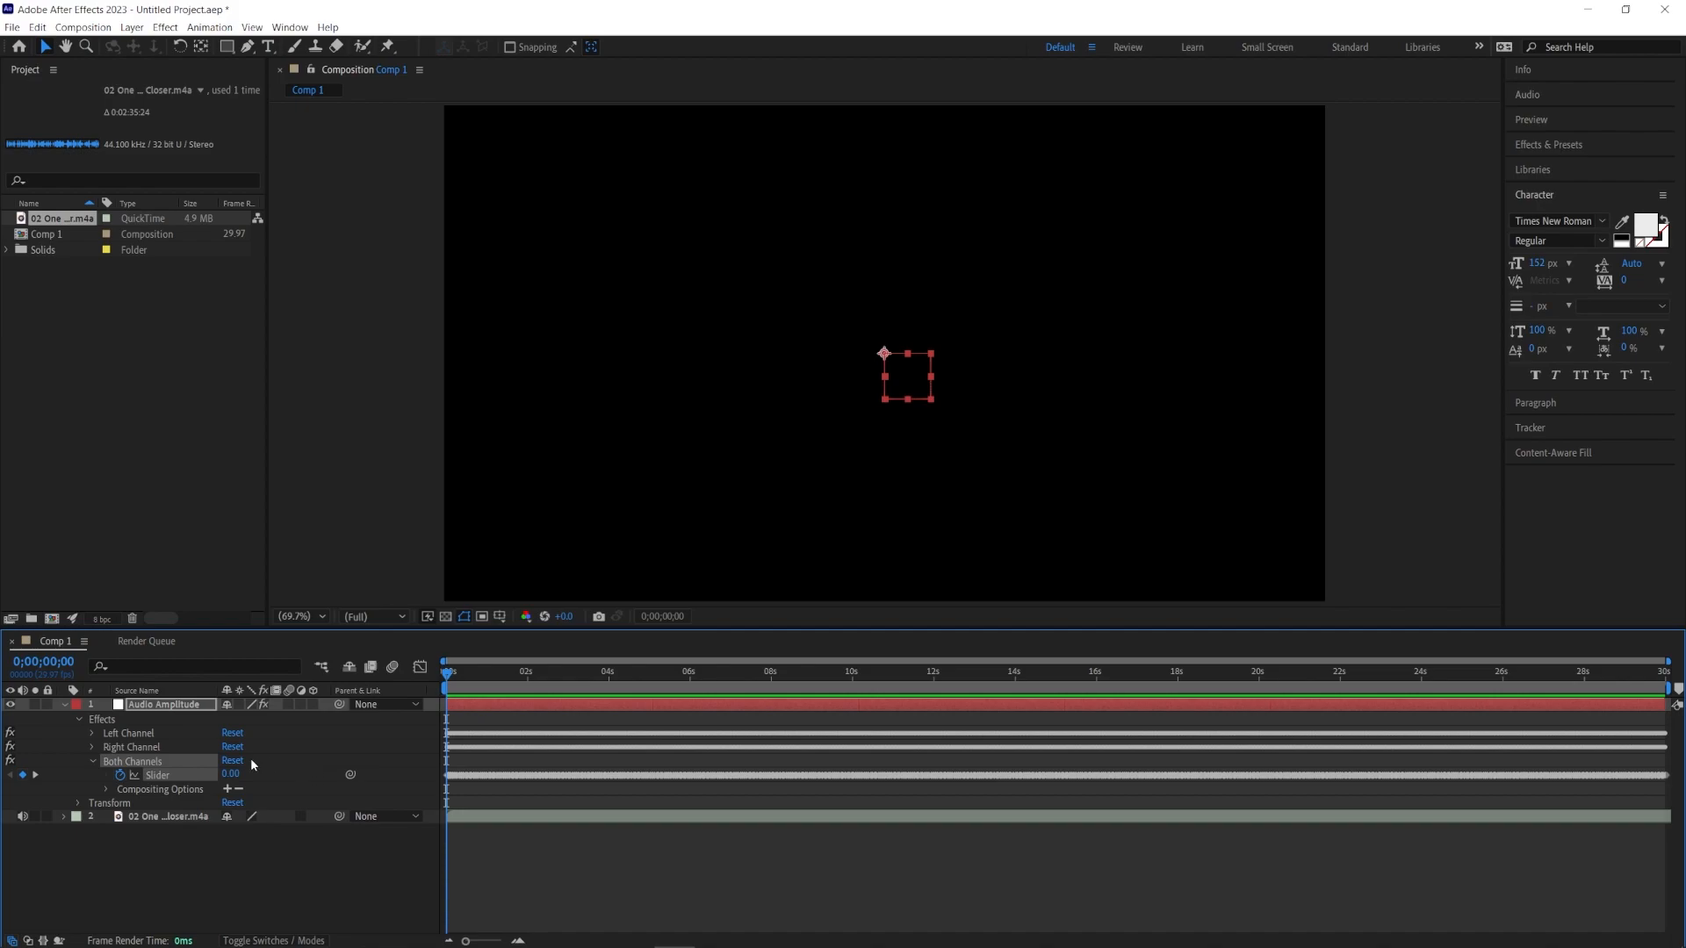
Step: Create a text layer reading LINKIN PARK in the composition
click(268, 47)
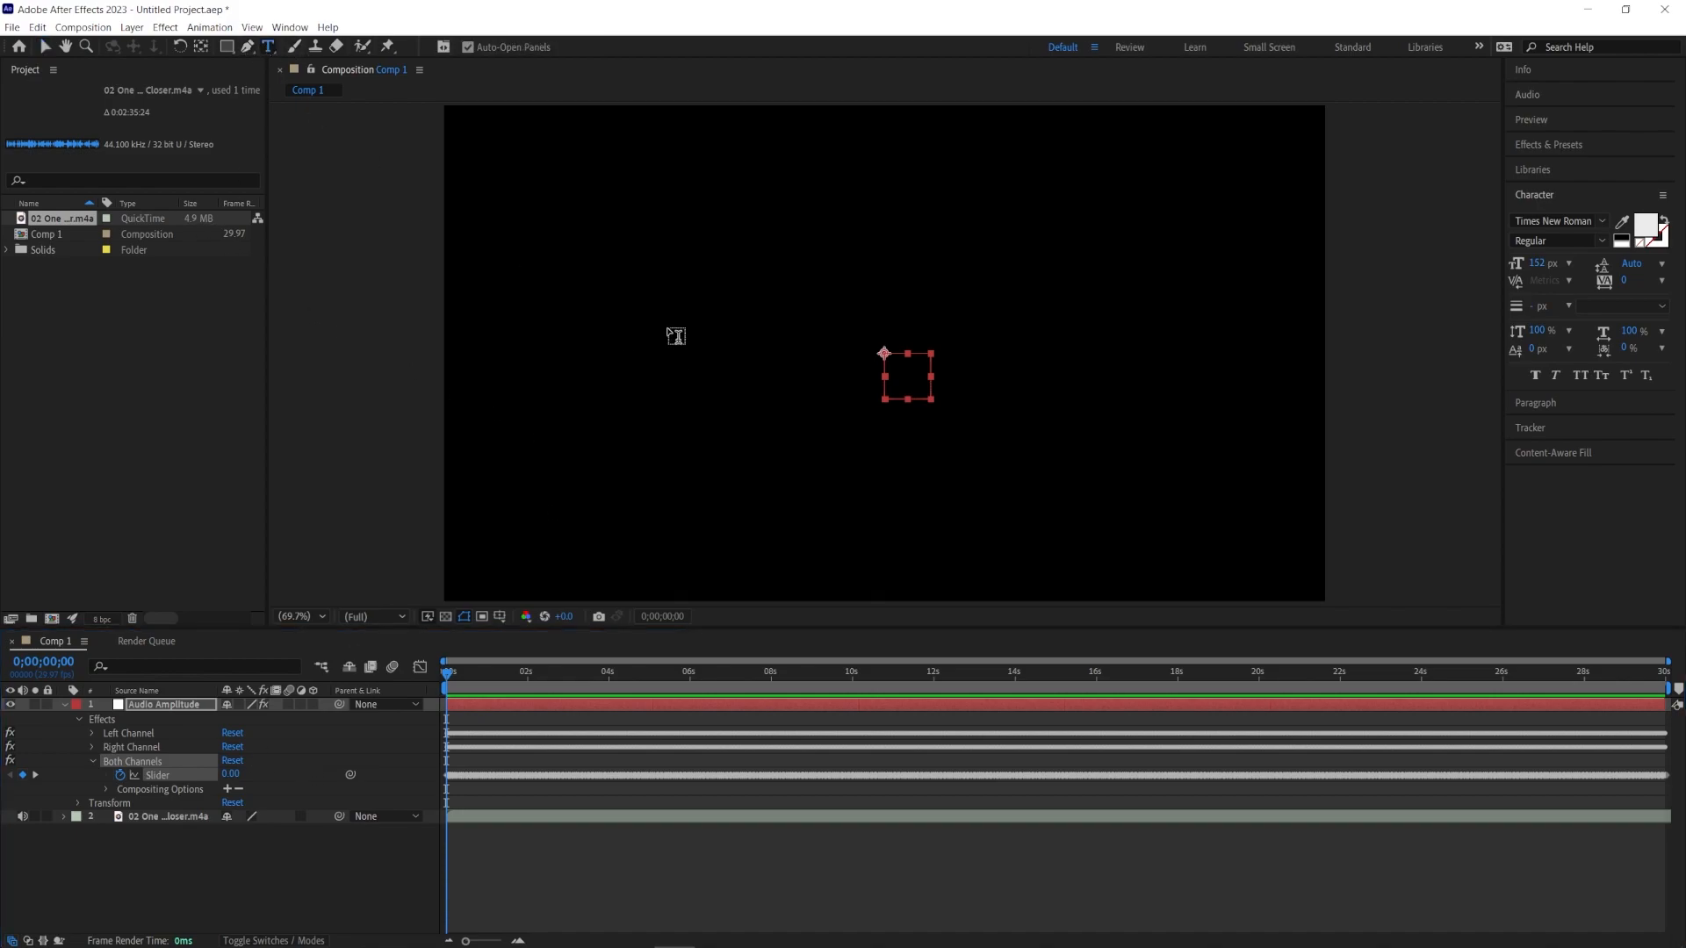
click(668, 326)
text(LINKIN )
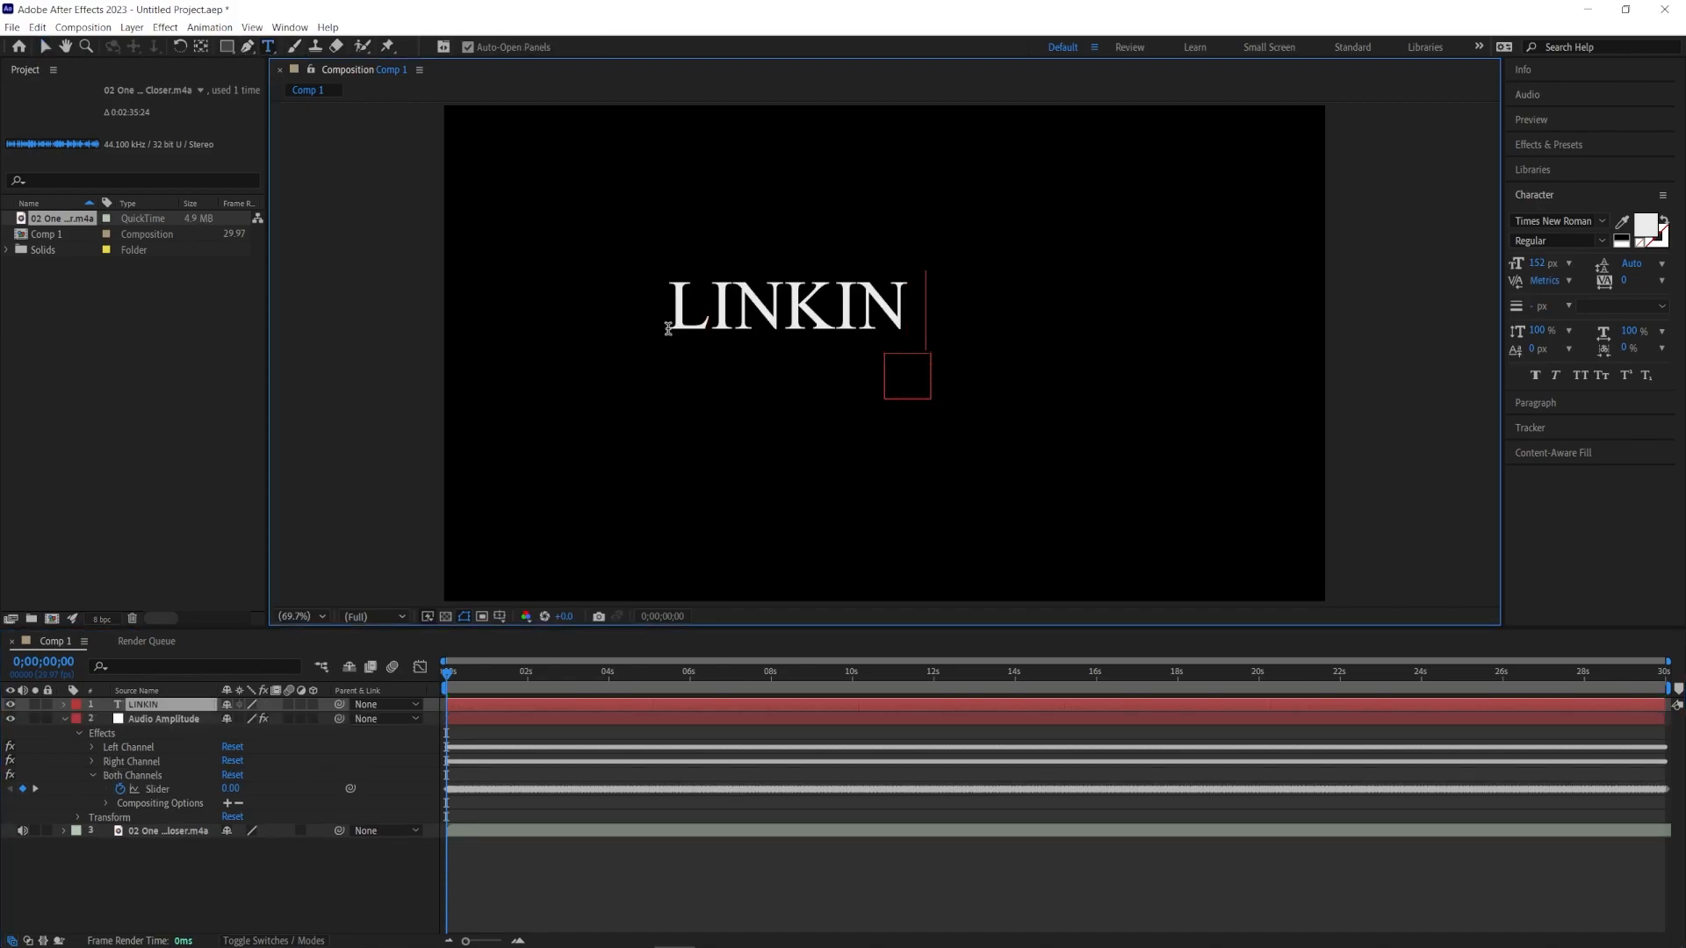
text(PARK)
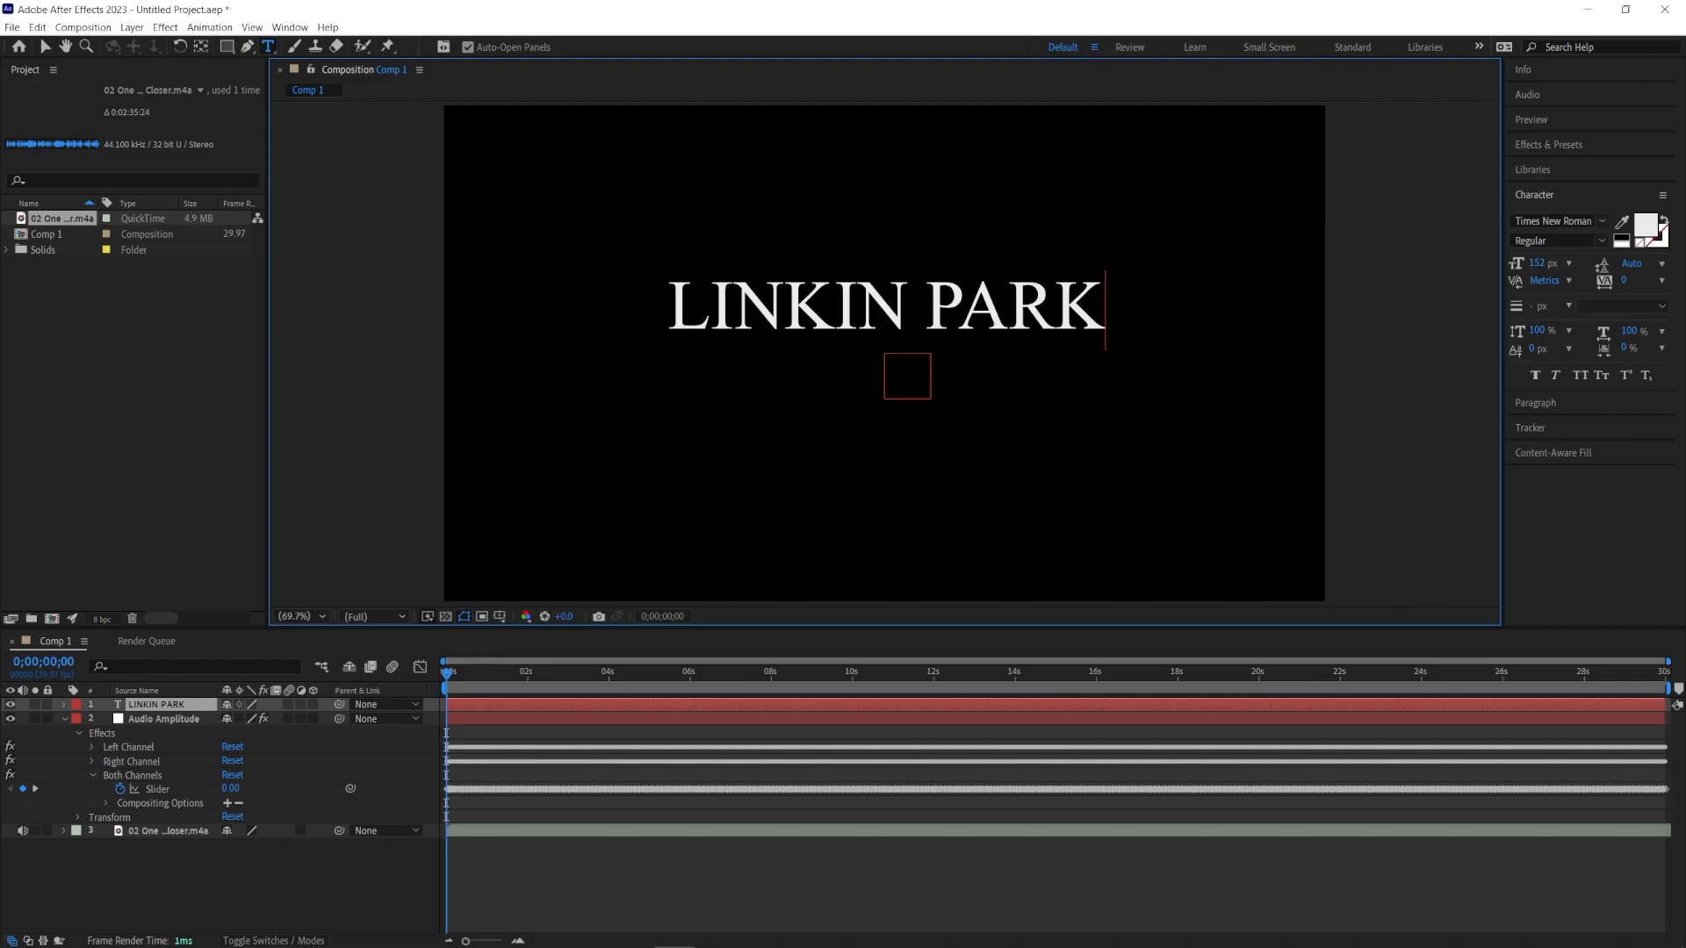
Step: Add an expression to the text layer's Scale and pick-whip it to the Both Channels Slider
click(64, 705)
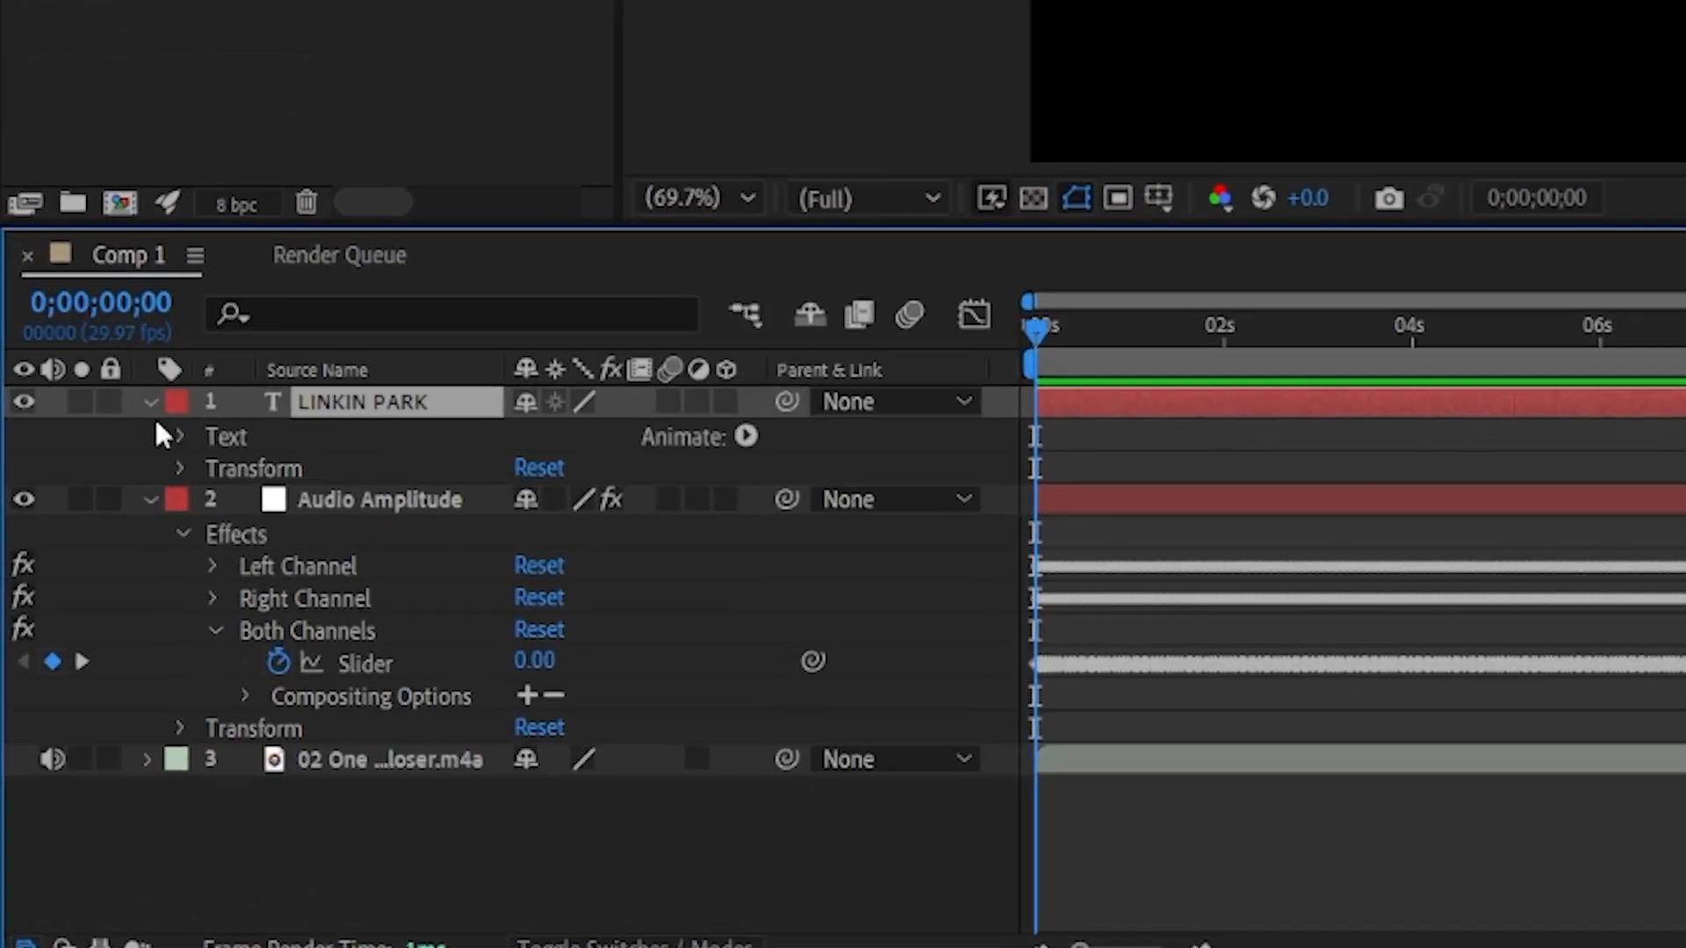
click(183, 467)
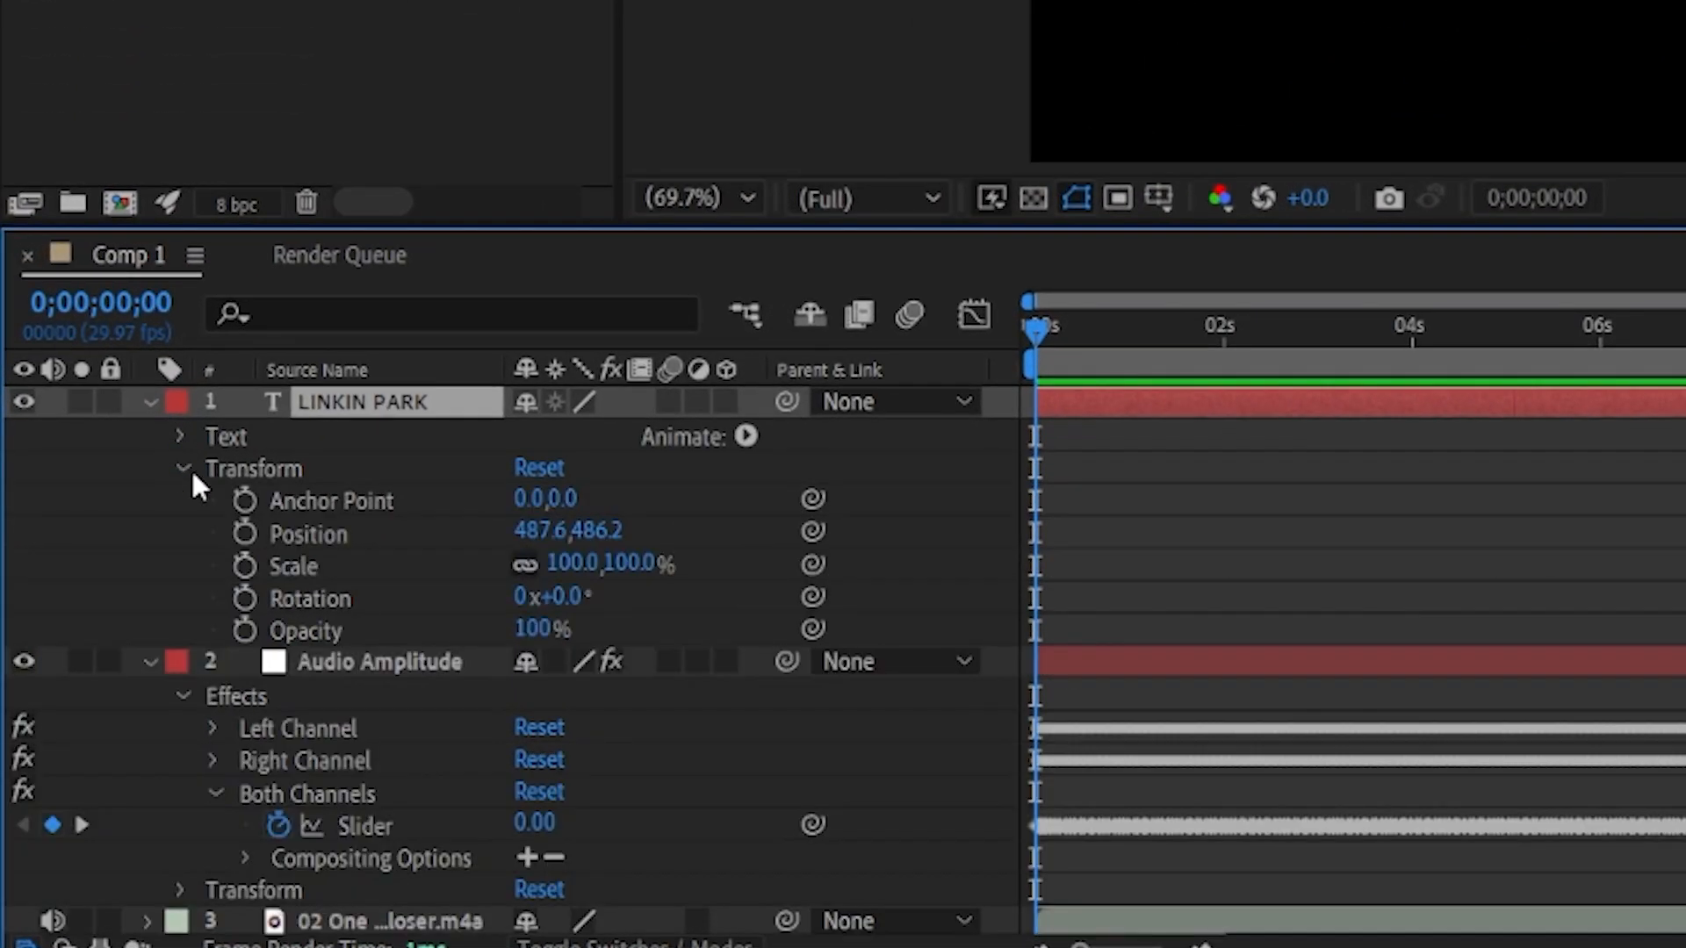
alt+click(244, 565)
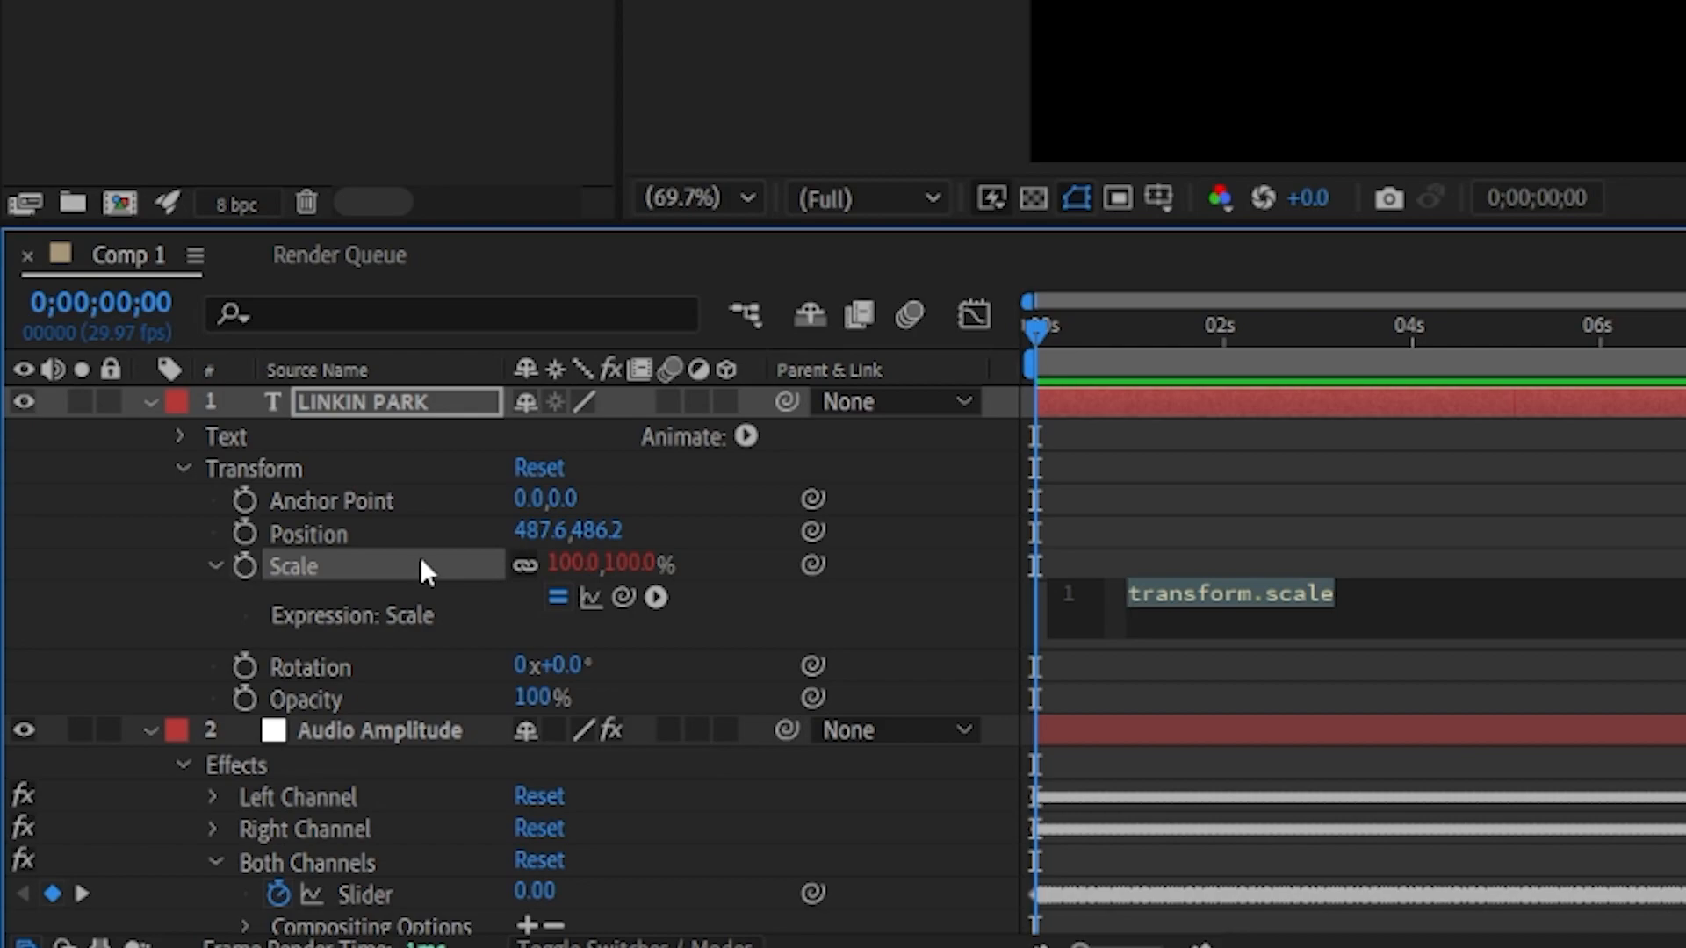
drag(813, 562, 388, 893)
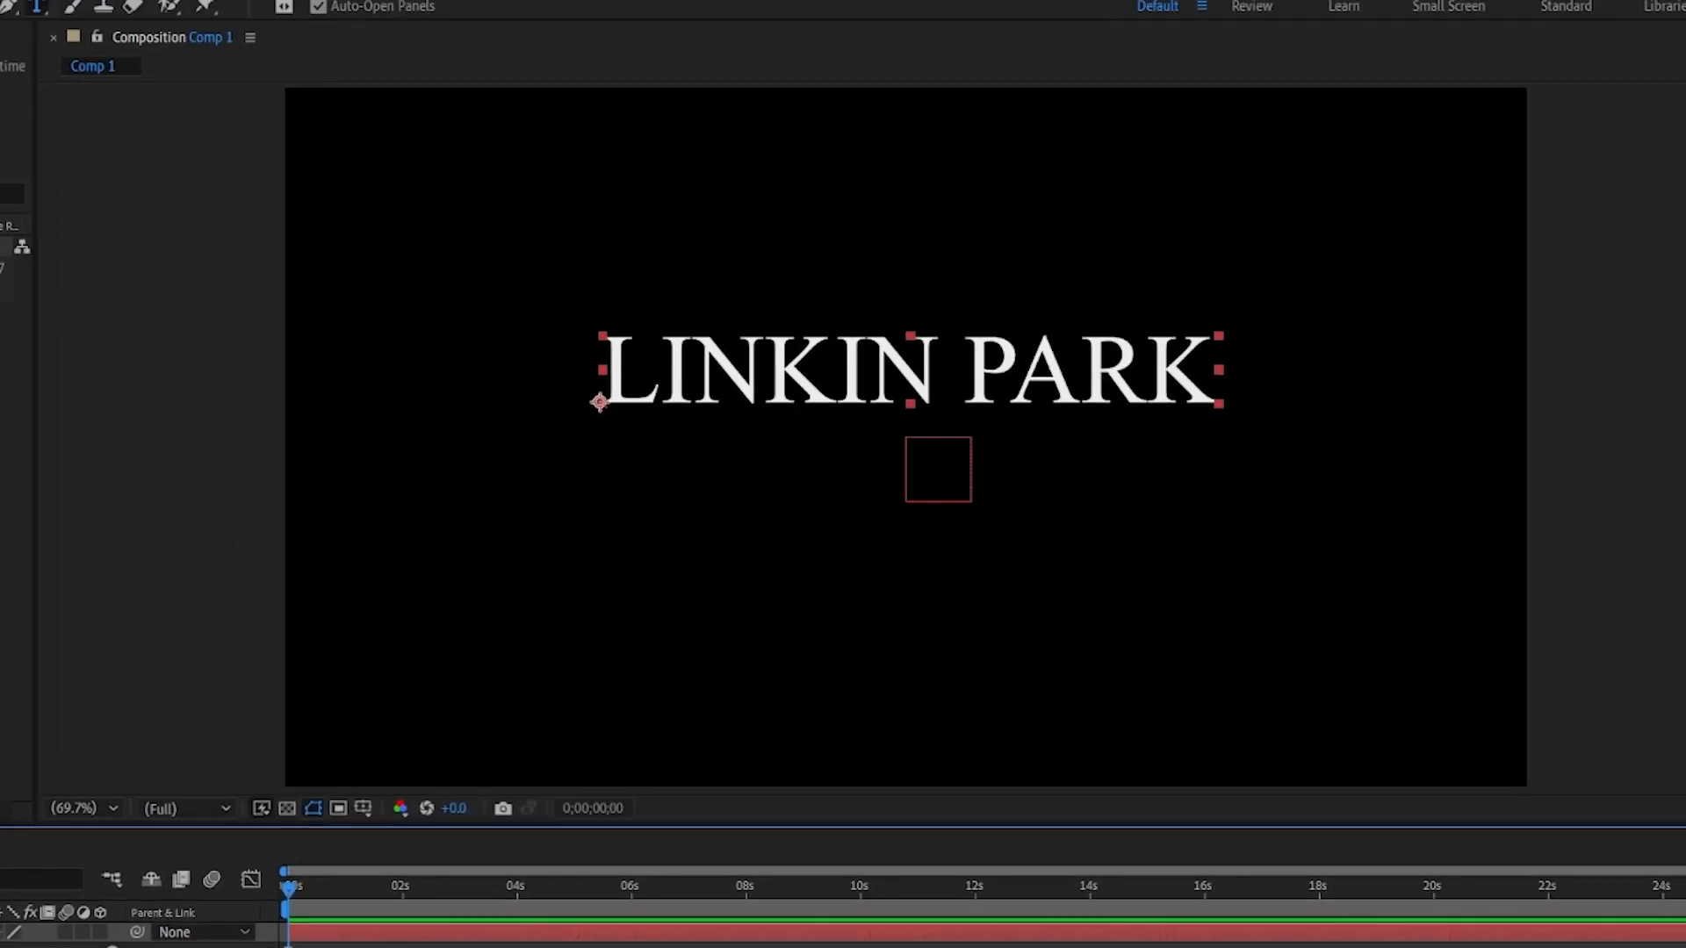
Step: Multiply the scale expression's result by 10 and exit the expression editor
click(325, 894)
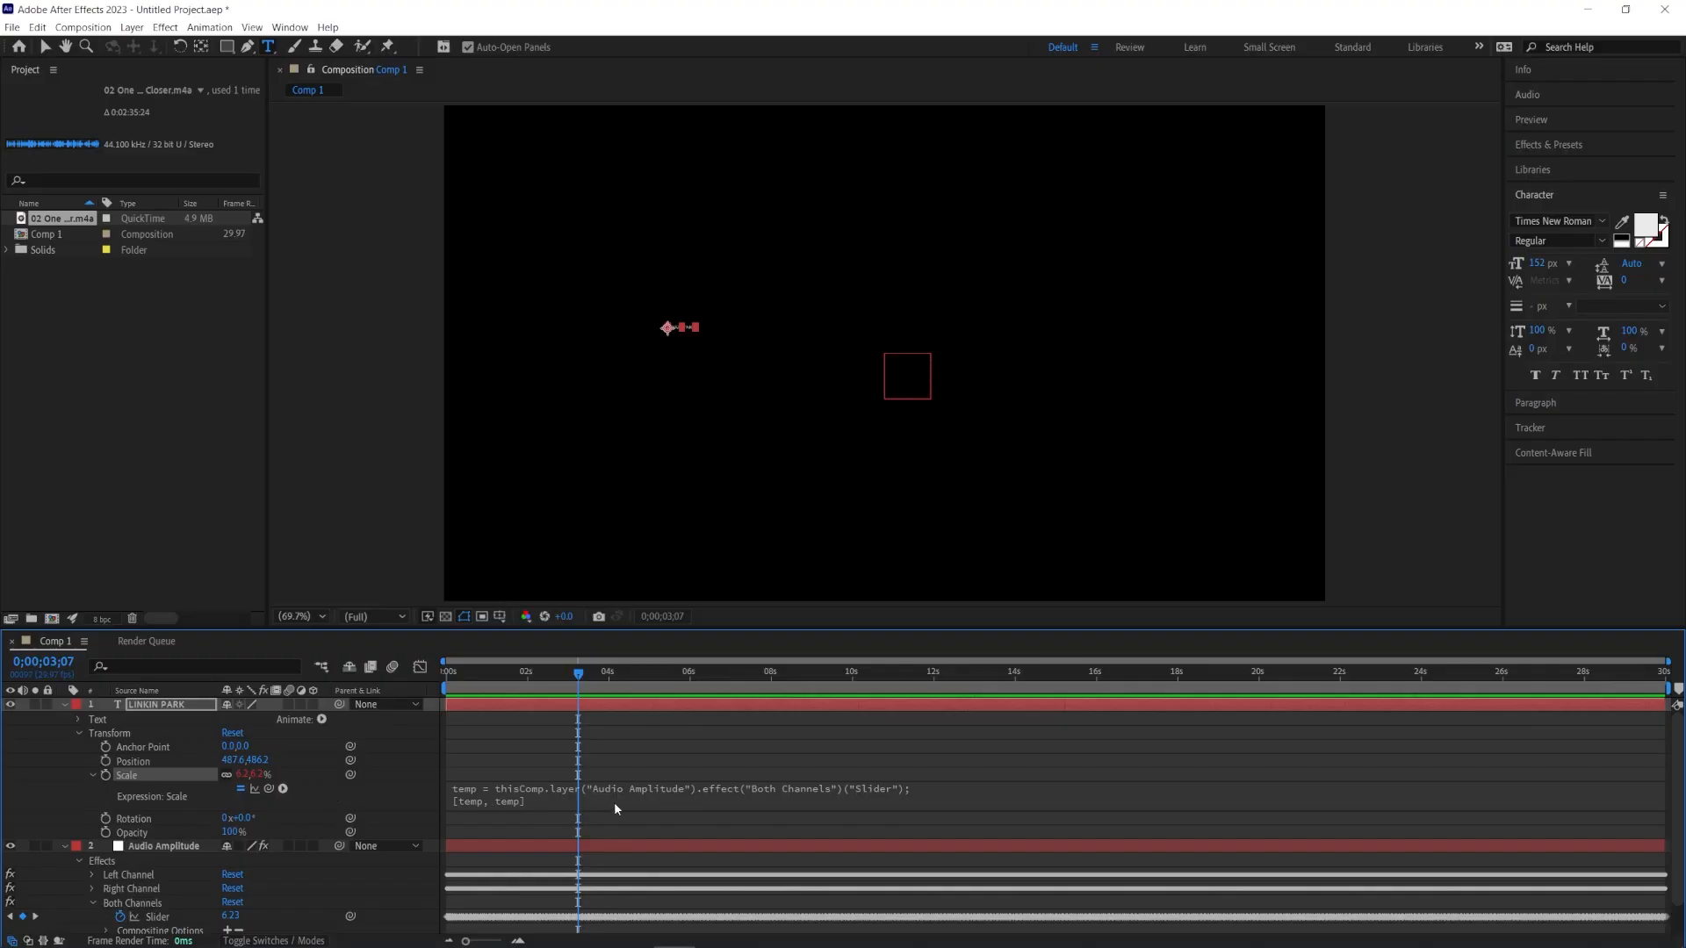
click(616, 805)
click(770, 805)
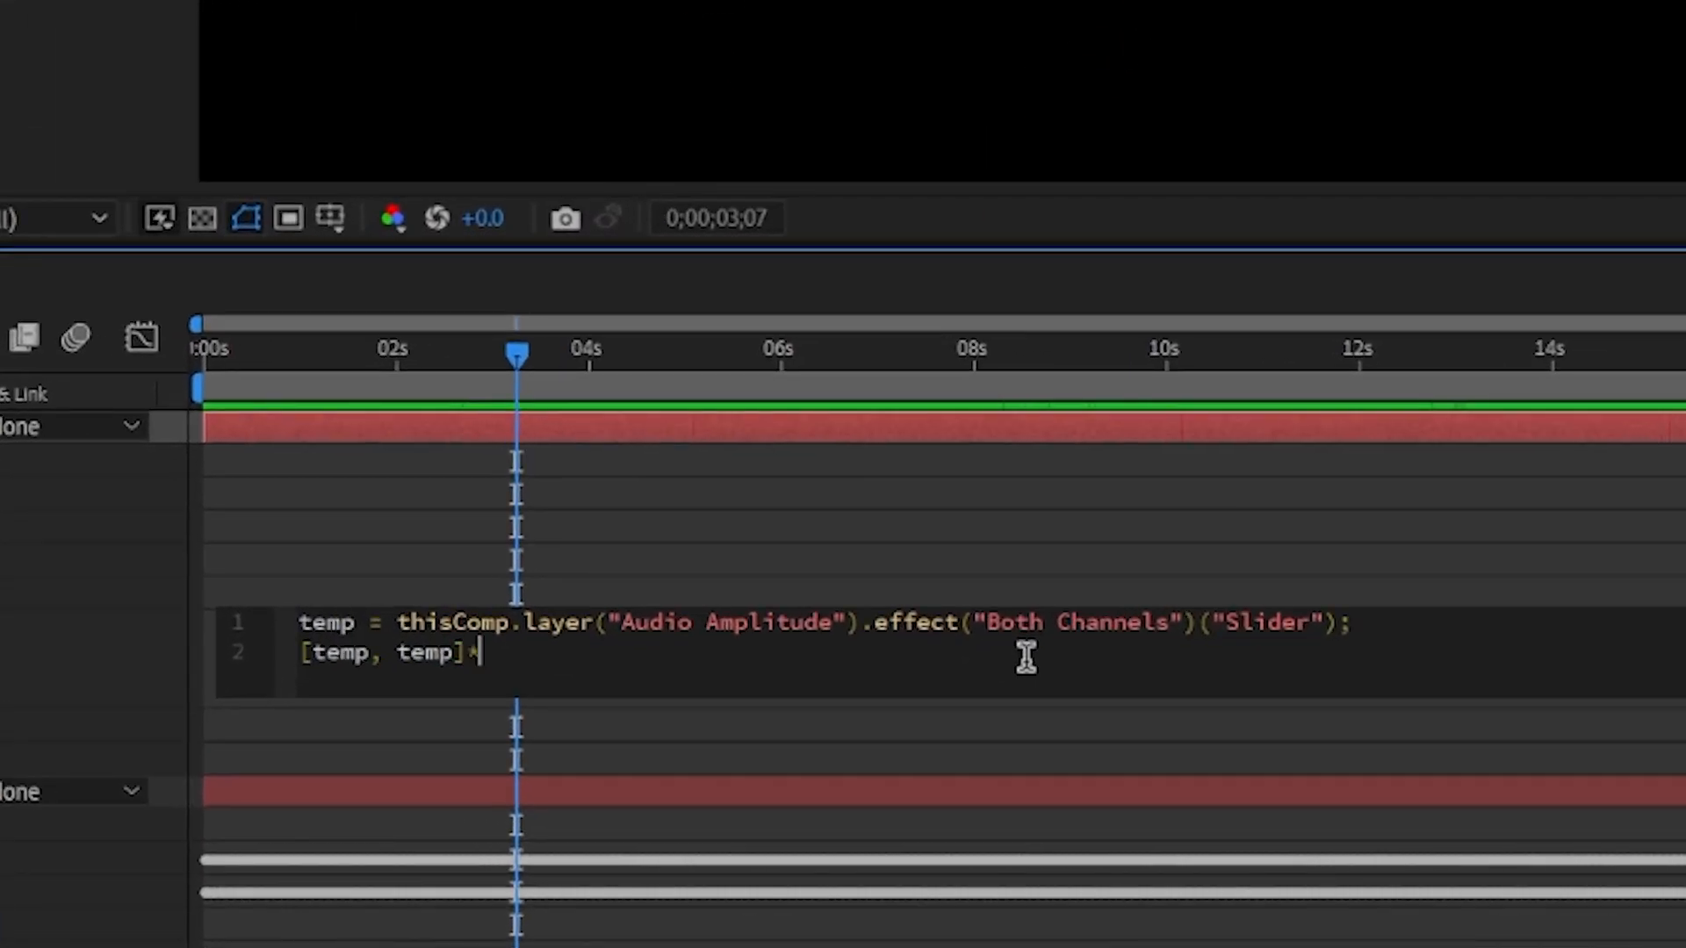
text(*10)
click(1359, 494)
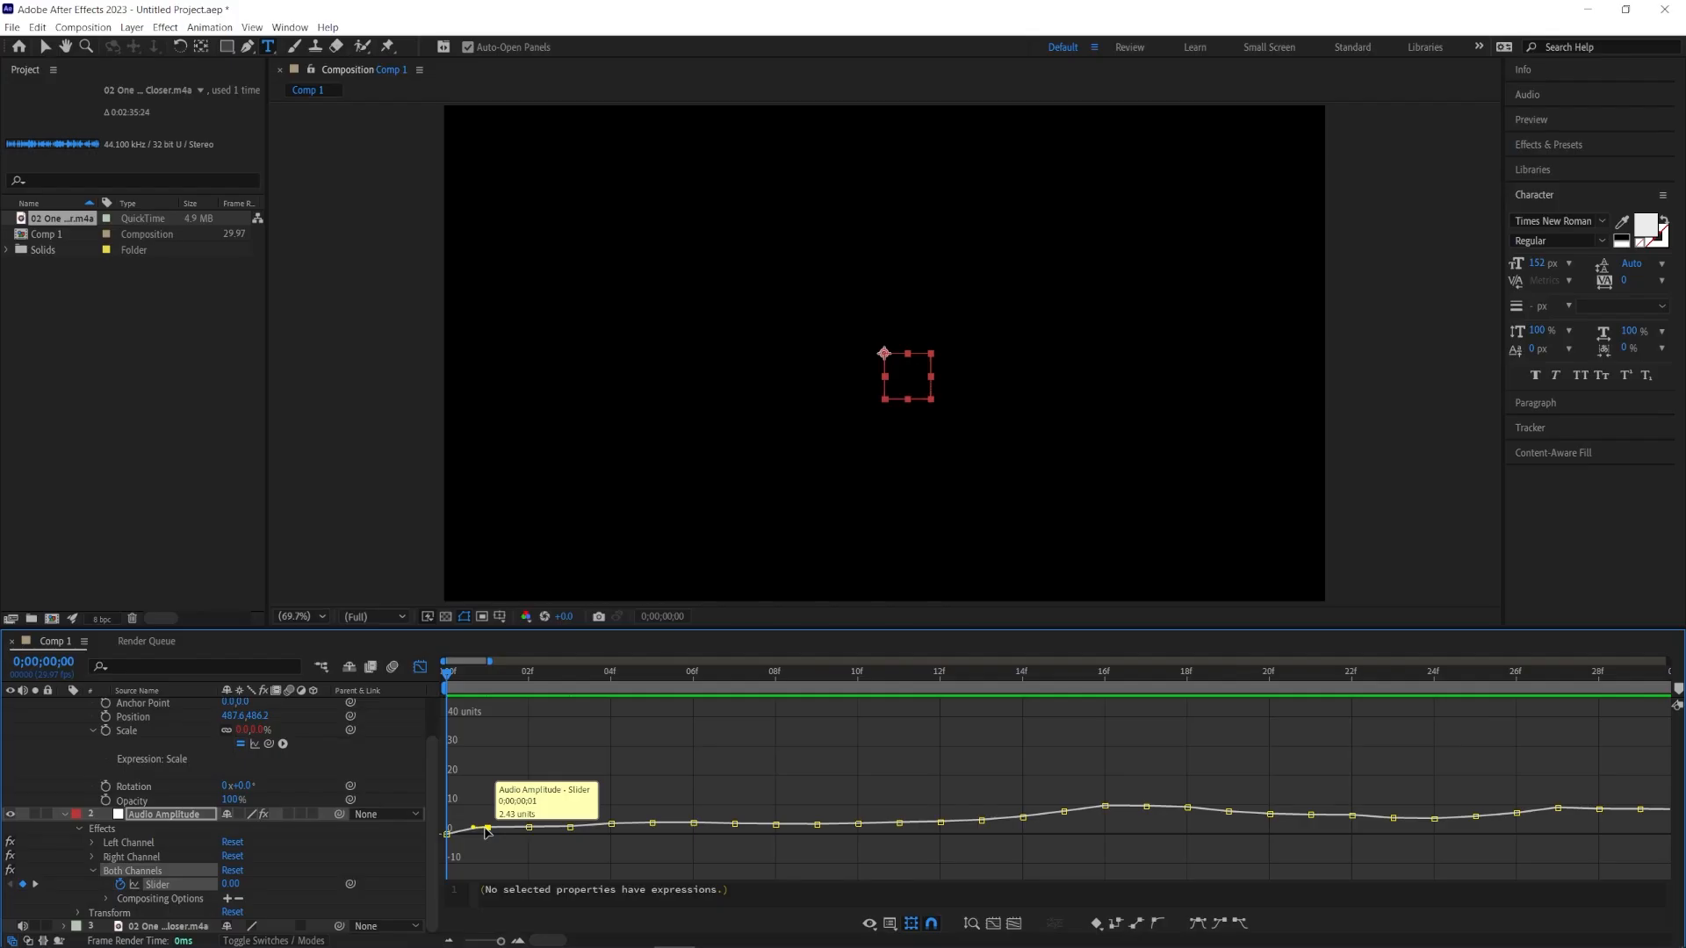
drag(474, 827, 572, 822)
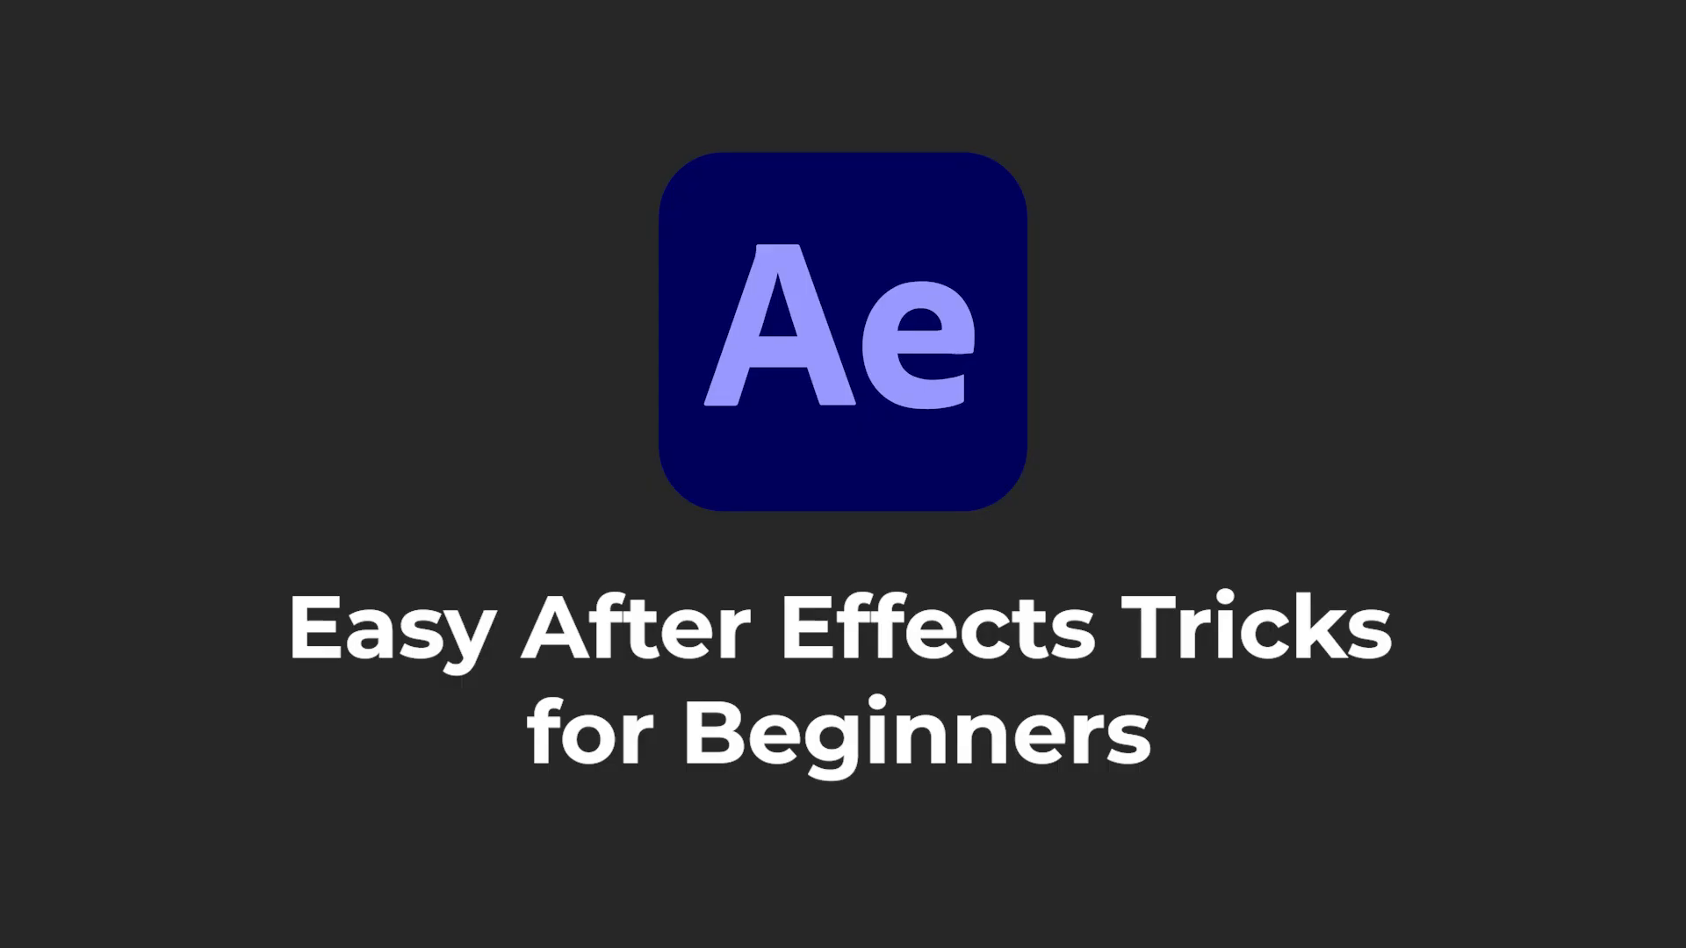